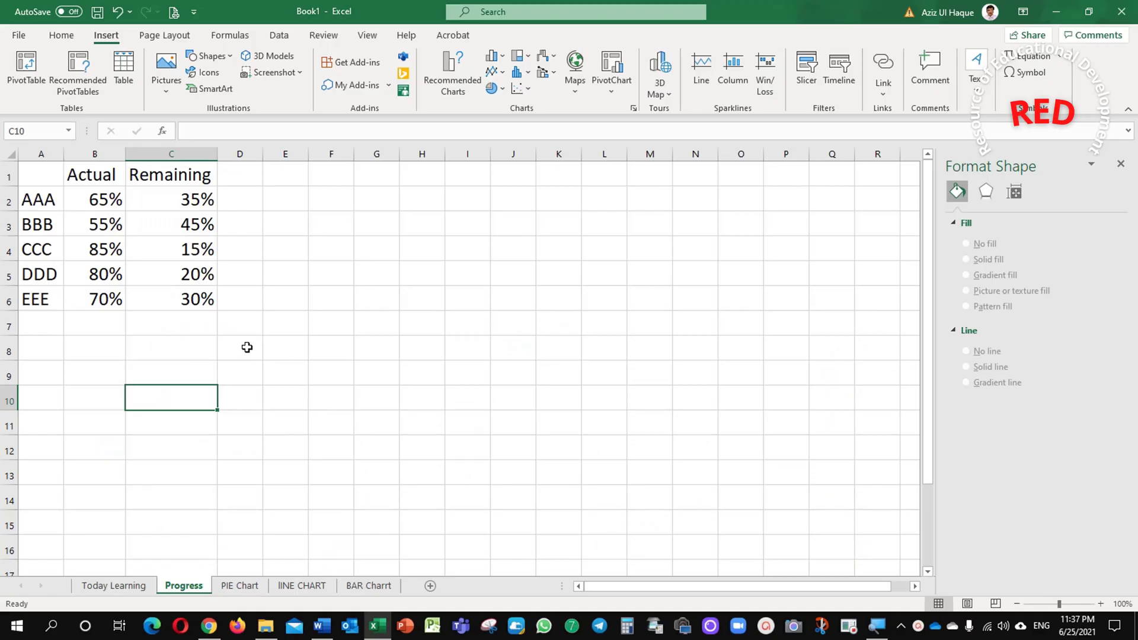
Clear the percentages under the Remaining heading in C2:C6.
left_click(247, 347)
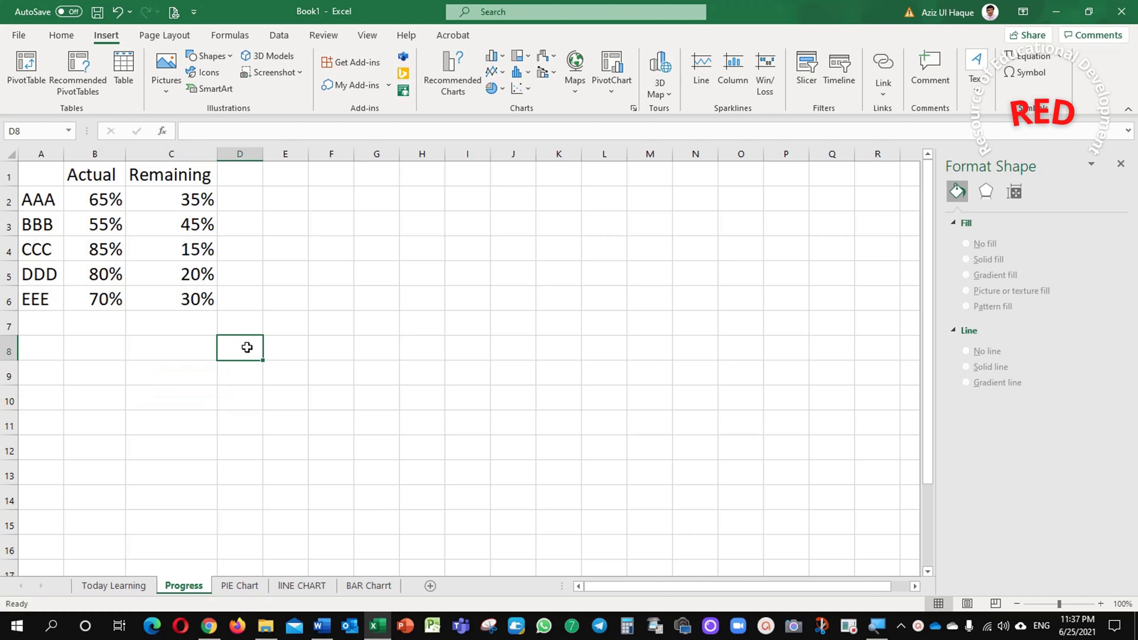
left_click_drag(177, 202, 166, 300)
key("Delete")
left_click(104, 364)
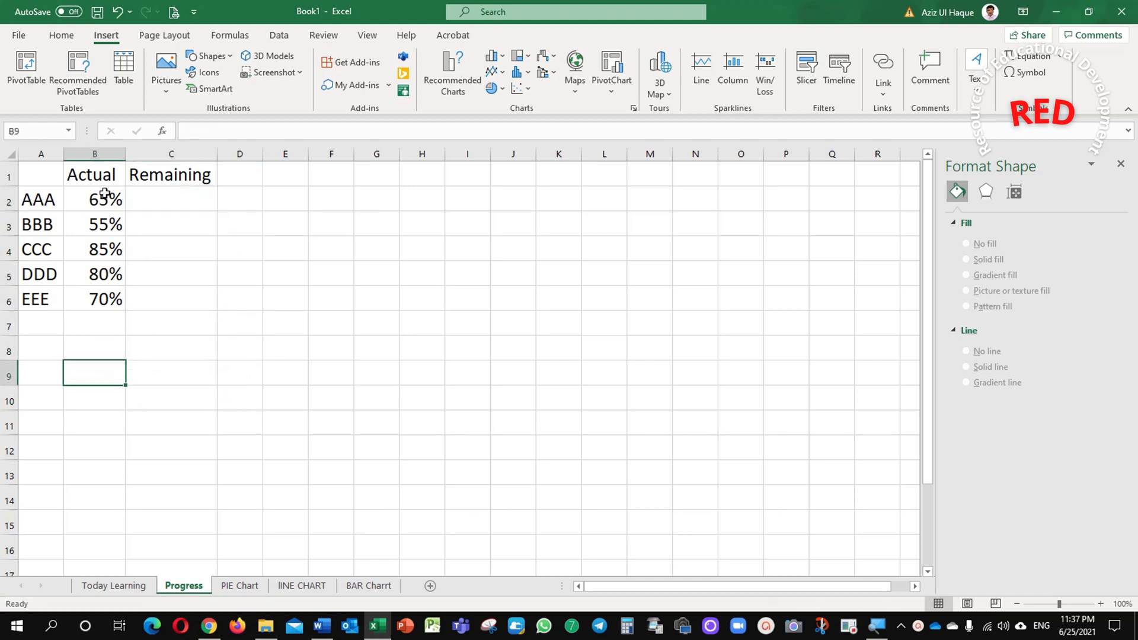
left_click_drag(103, 198, 102, 300)
left_click(189, 284)
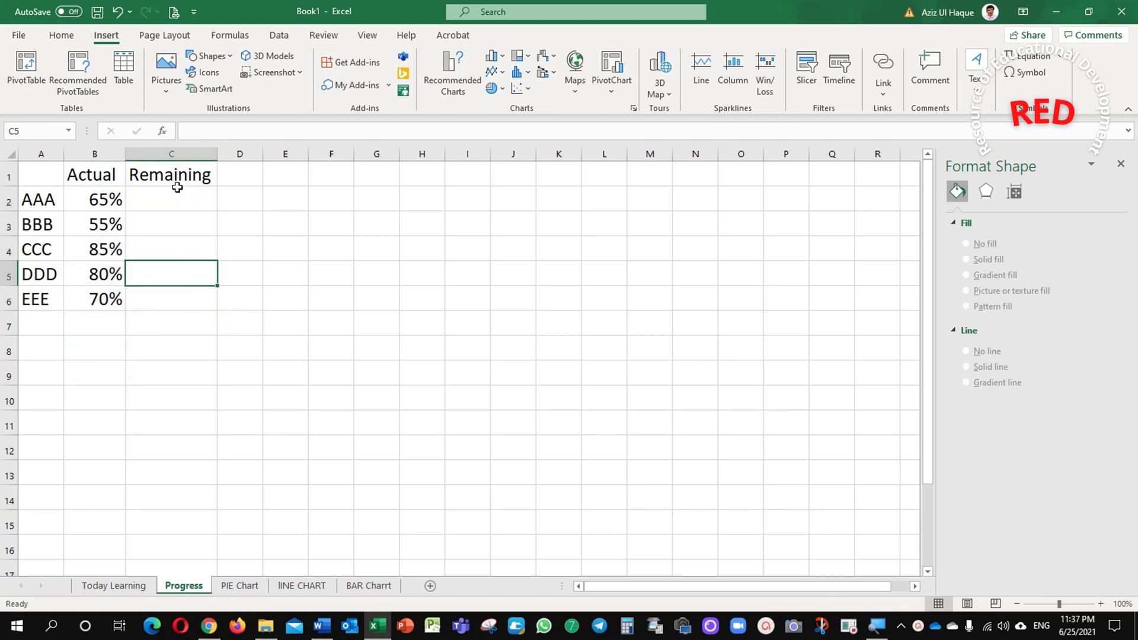
Enter the formula =1-B2 in C2 and fill it down to C6.
left_click(174, 197)
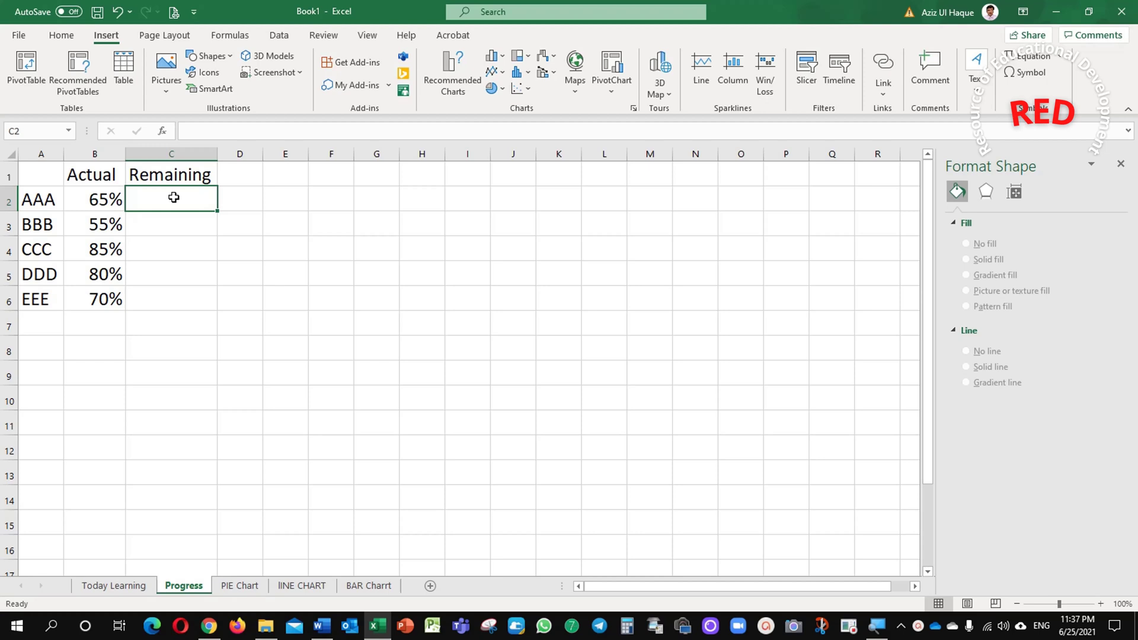
type("=")
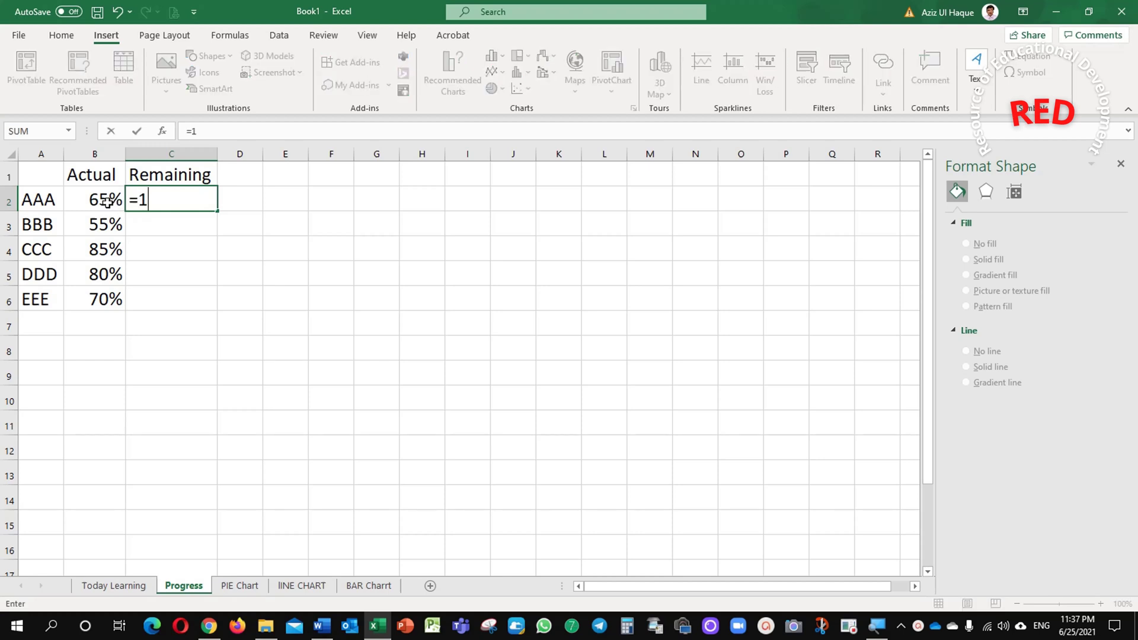
type("1-")
left_click(90, 200)
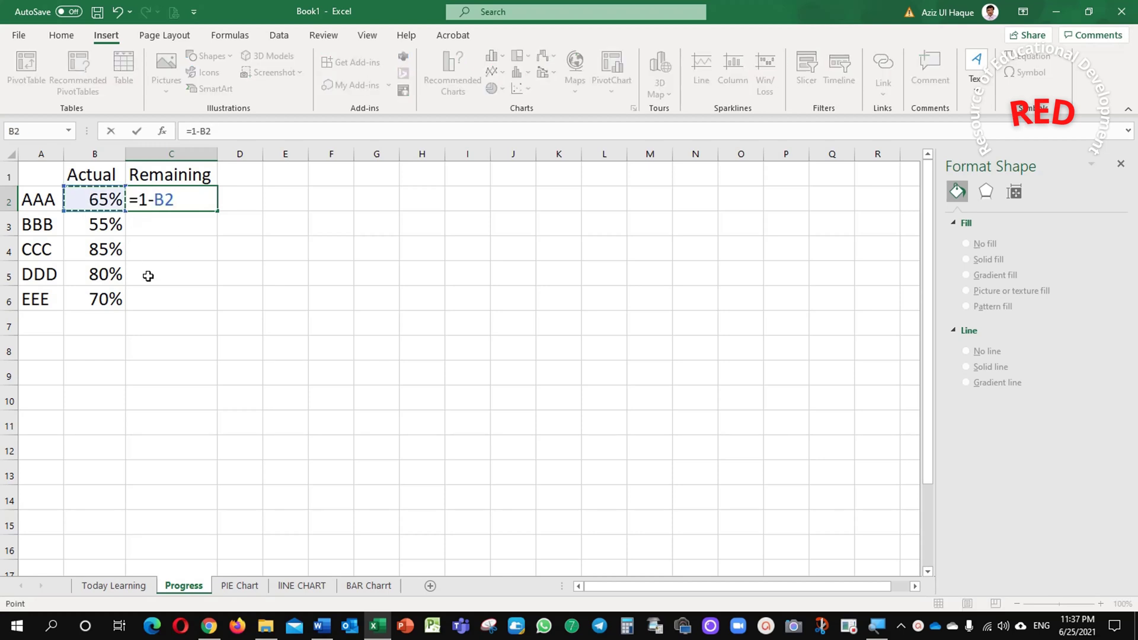
key("Return")
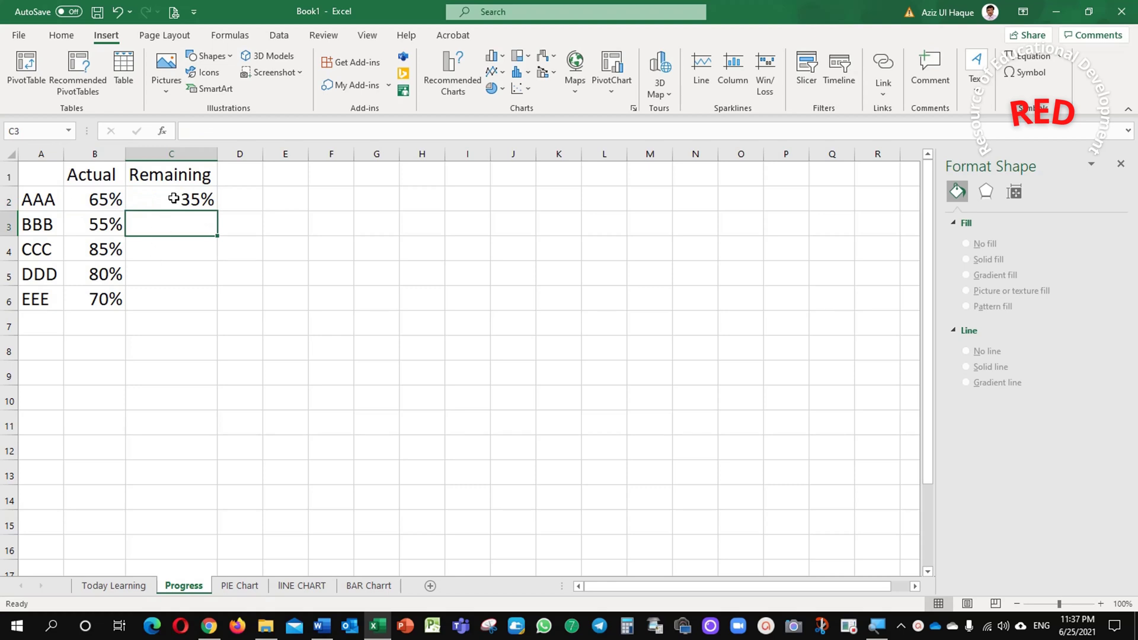
left_click(173, 198)
left_click_drag(214, 212, 205, 308)
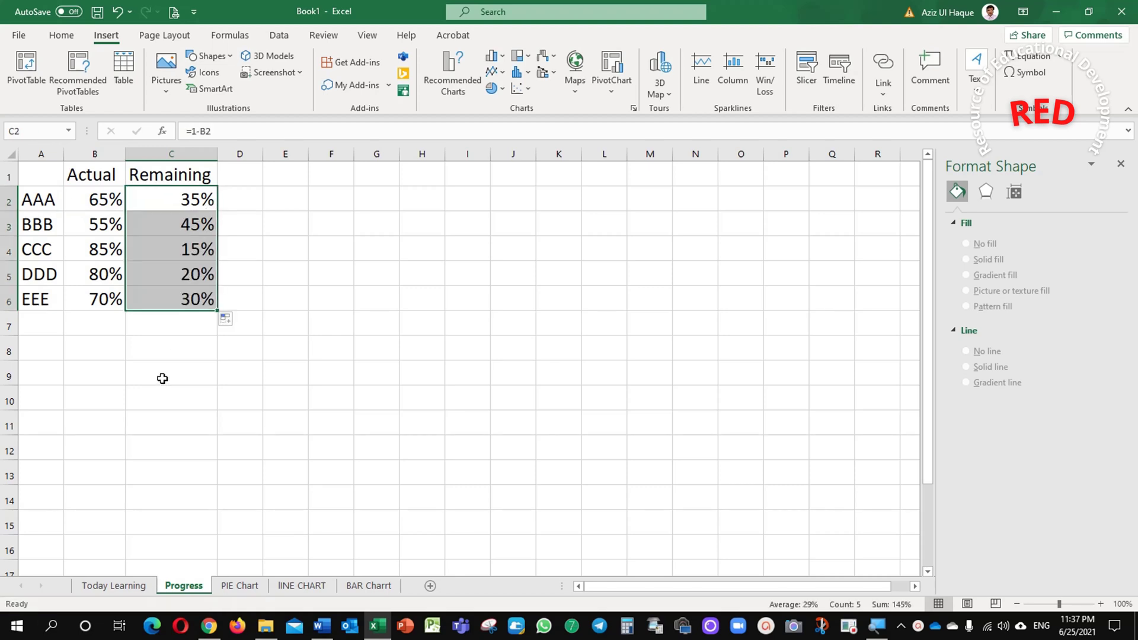
Give the Actual and Remaining header cells B1:C1 a blue theme fill and white font.
left_click_drag(87, 182, 168, 173)
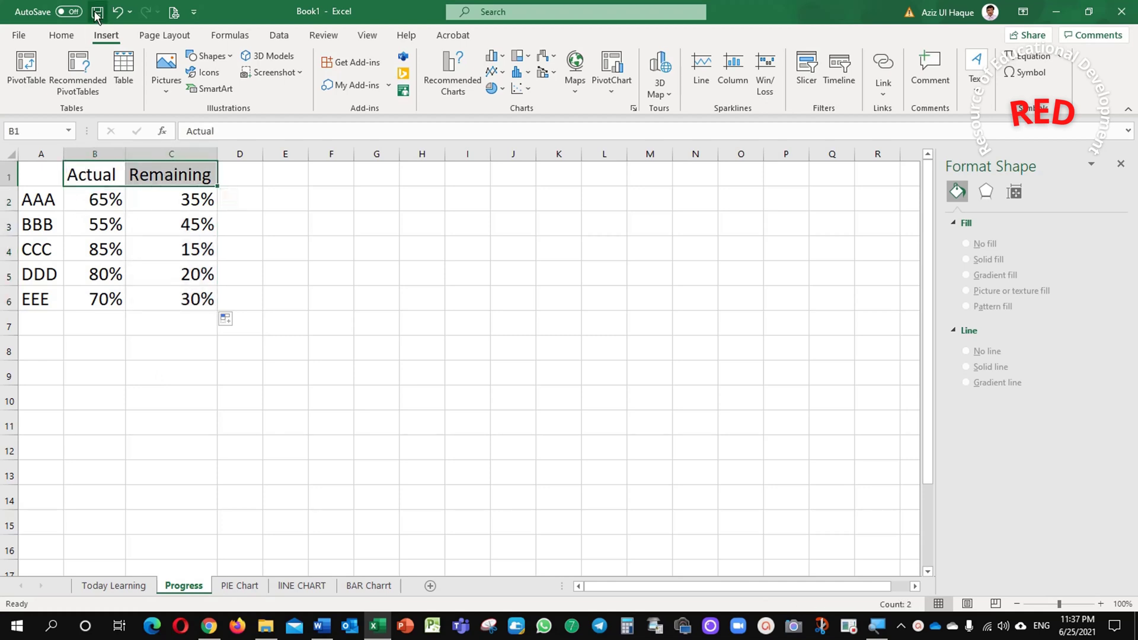
left_click(70, 38)
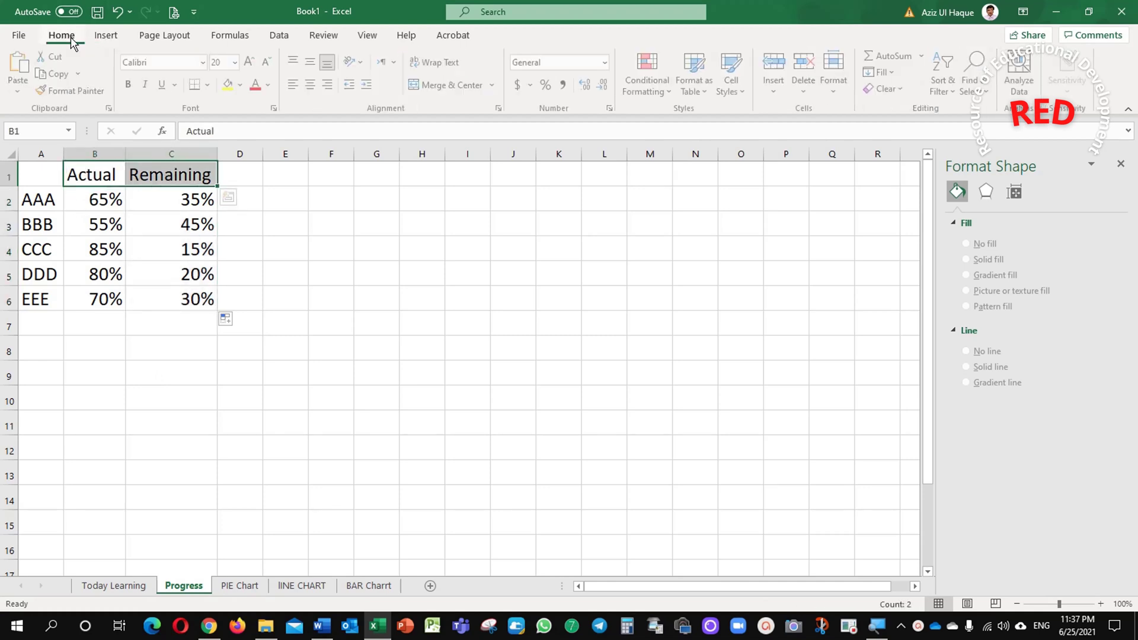
left_click(244, 89)
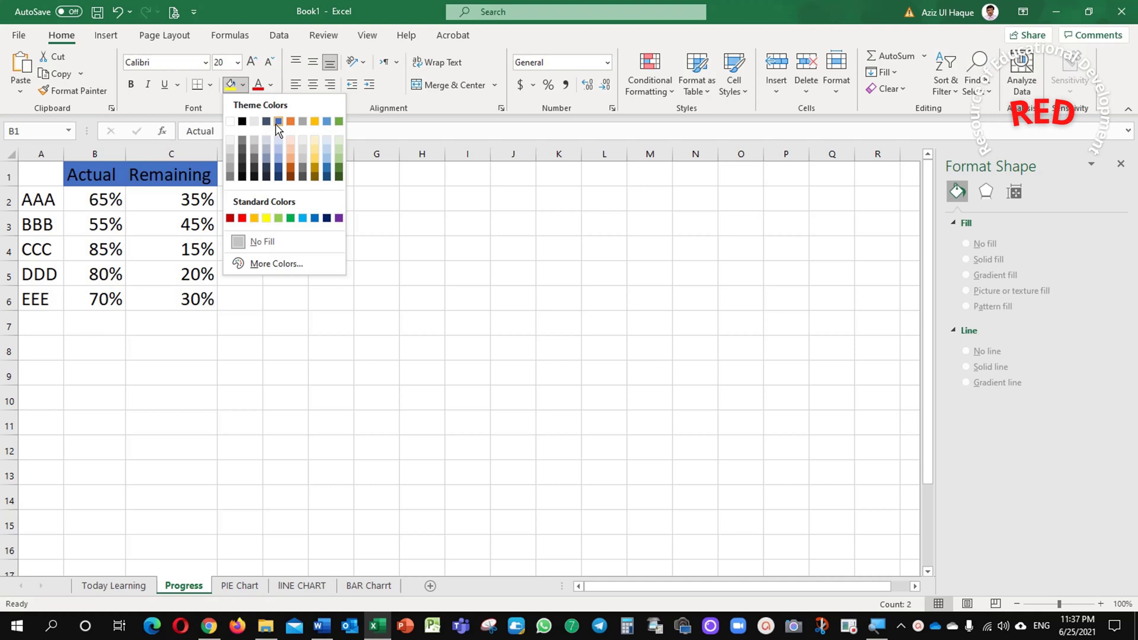
left_click(279, 131)
left_click(271, 85)
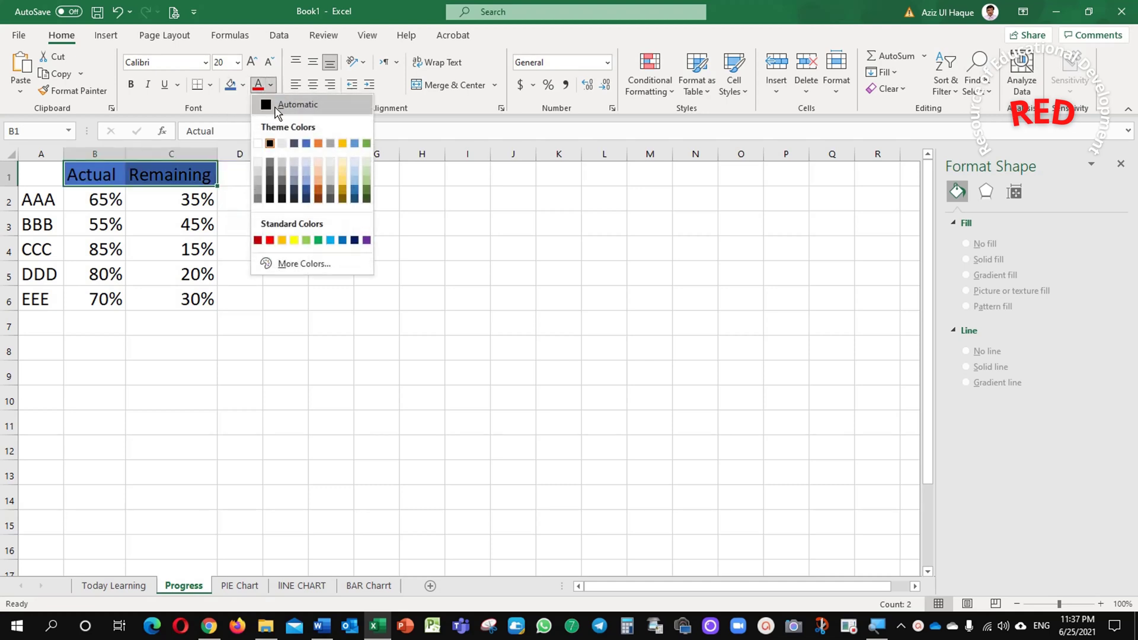
left_click(263, 144)
left_click(171, 325)
left_click(142, 368)
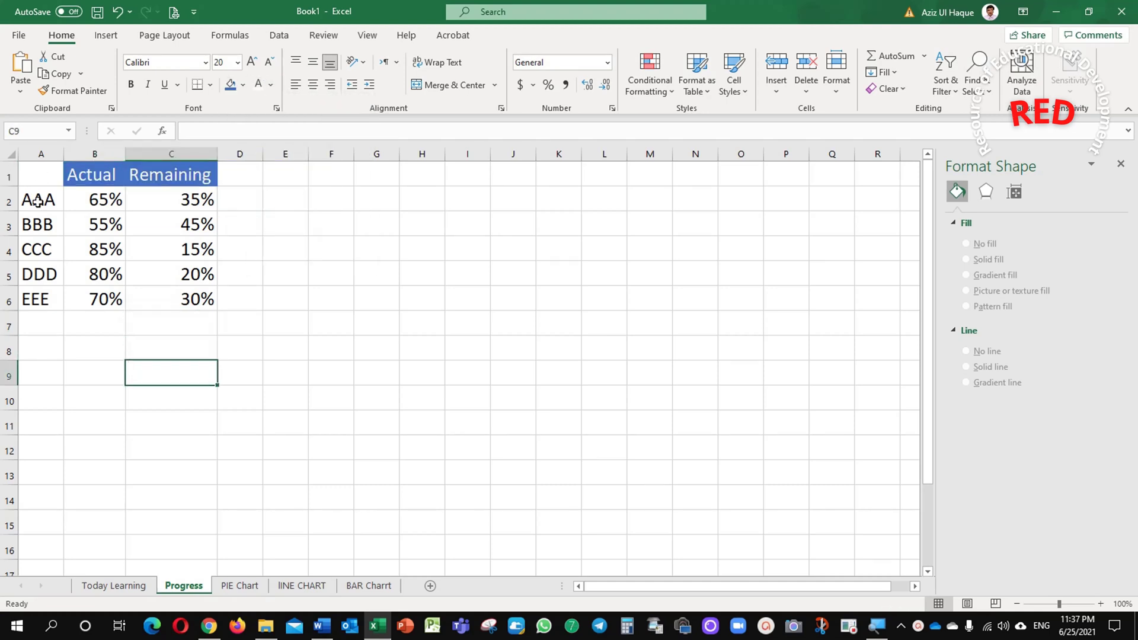
Apply the same blue fill and white font to the row labels in A2:A6, and widen column A.
left_click_drag(38, 202, 47, 299)
left_click(229, 85)
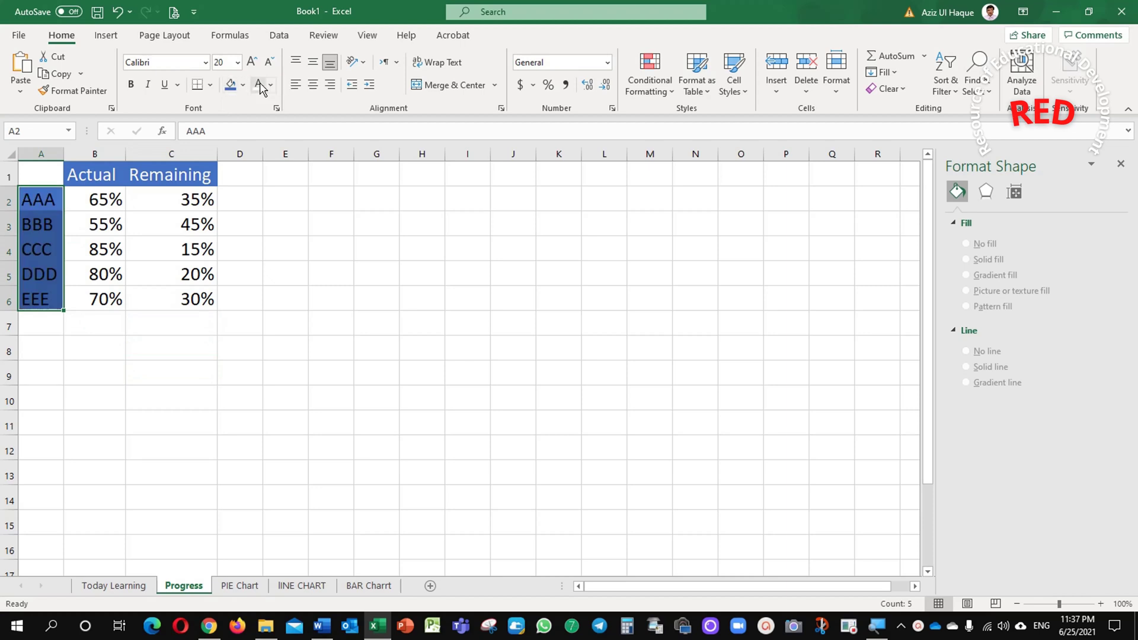
left_click(260, 86)
left_click_drag(64, 153, 93, 152)
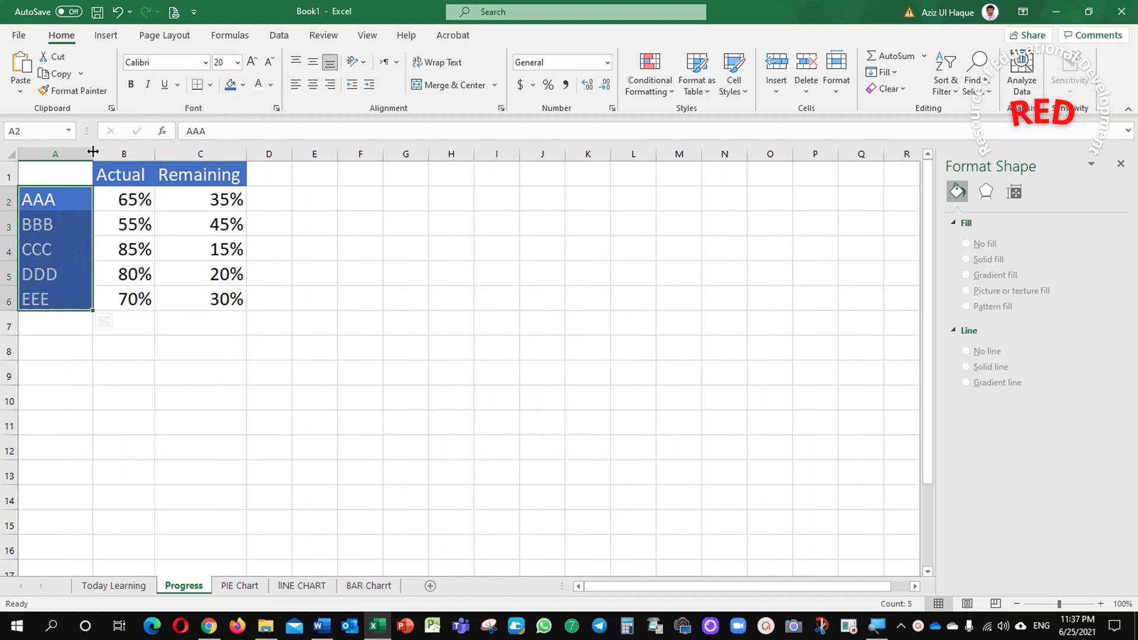
left_click(198, 349)
left_click_drag(215, 194, 199, 299)
left_click_drag(129, 204, 127, 299)
left_click(163, 354)
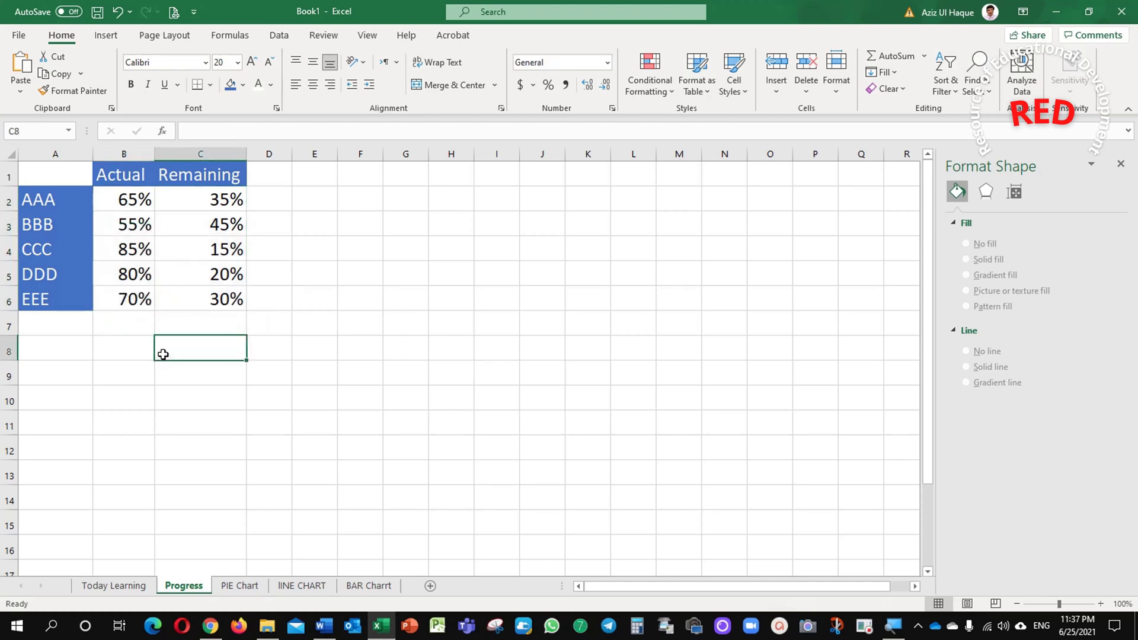
left_click(483, 340)
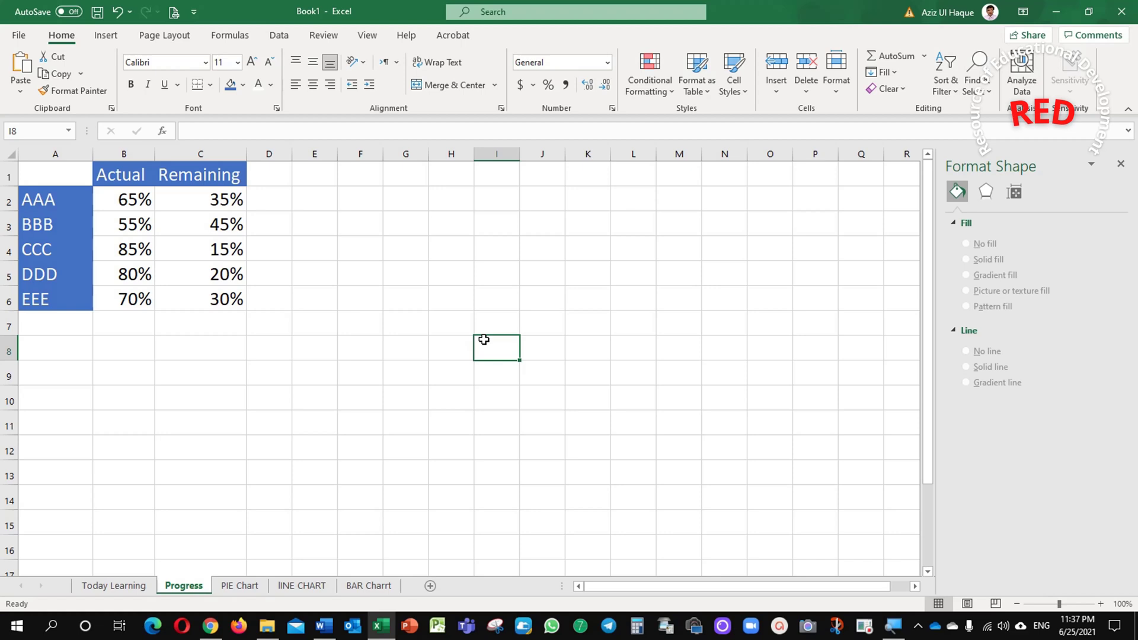
left_click(363, 278)
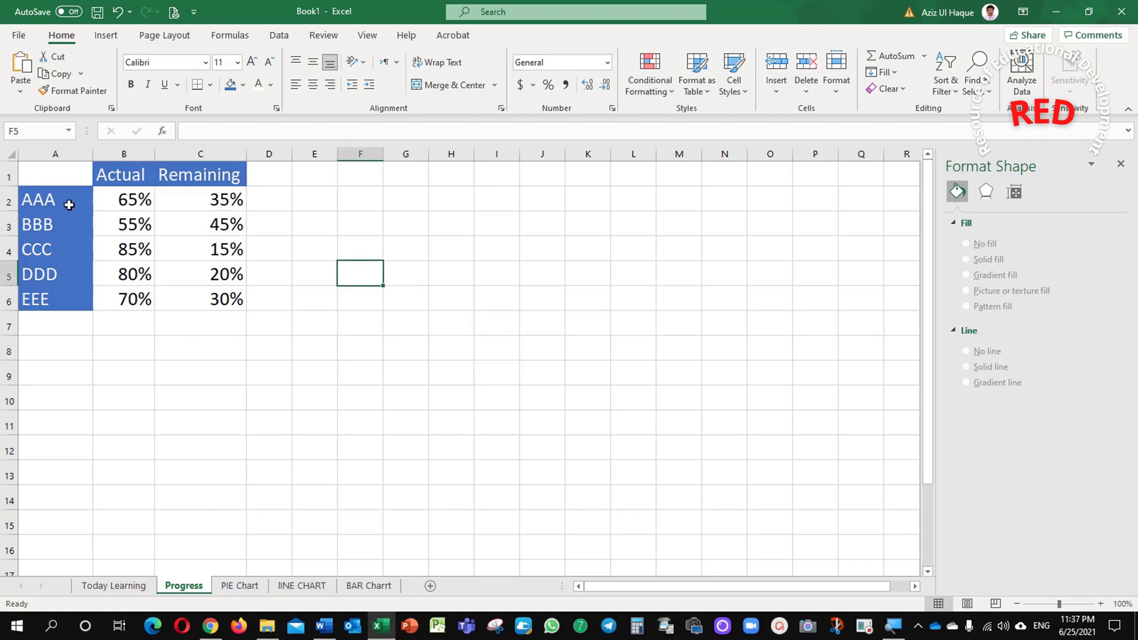
Insert a doughnut chart from the AAA row A2:C2 and place it beside the table, aligned with row 1.
left_click_drag(55, 201, 224, 199)
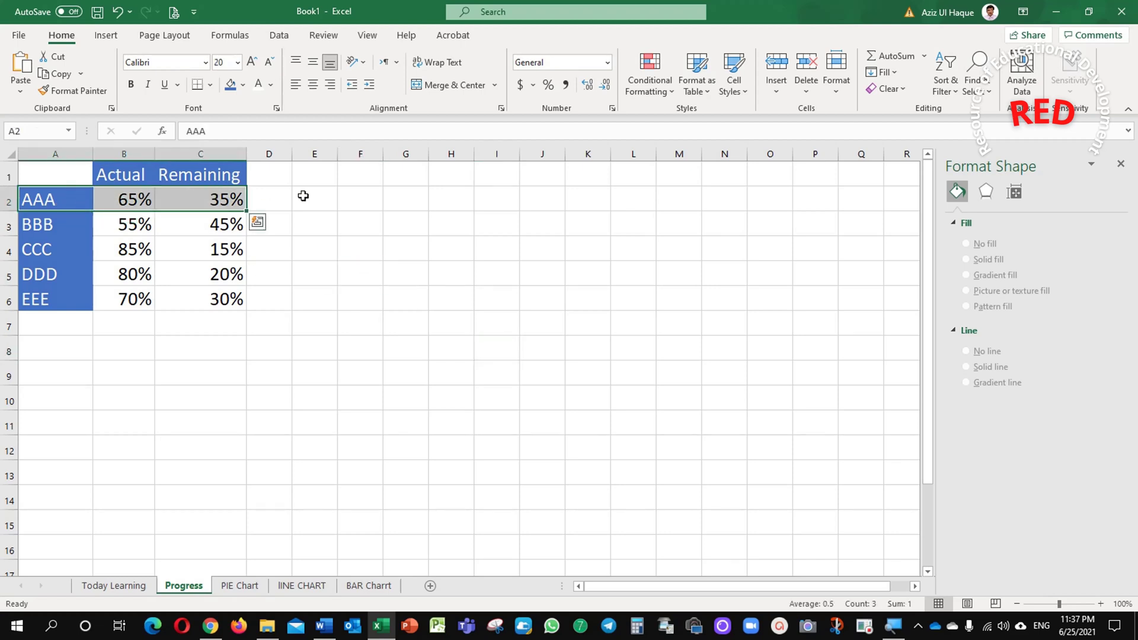
left_click(118, 38)
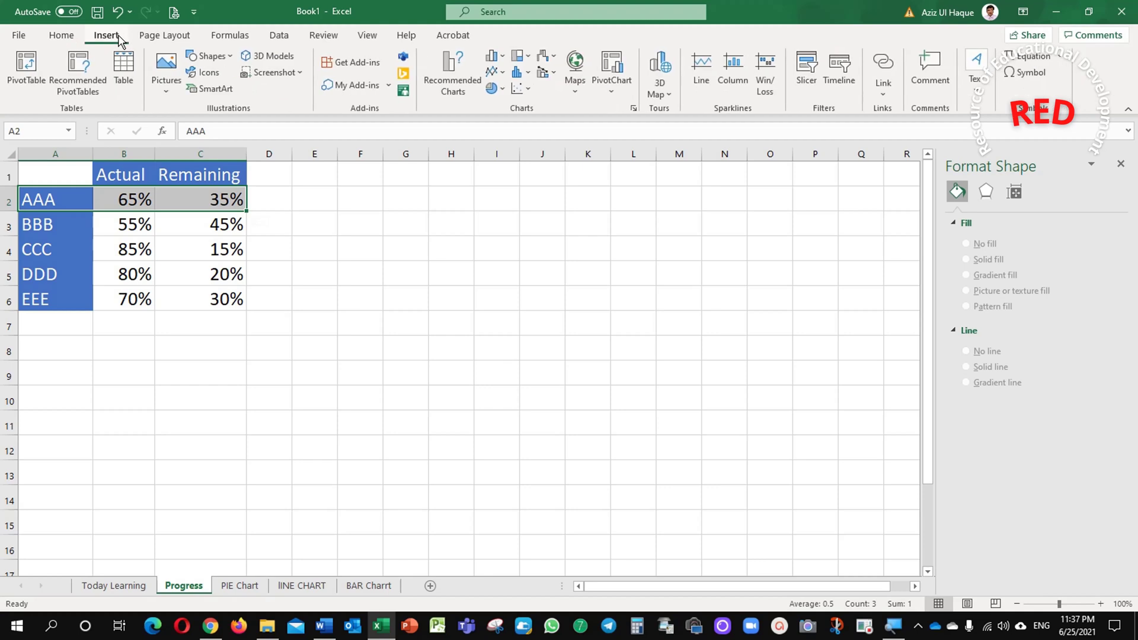
left_click(493, 88)
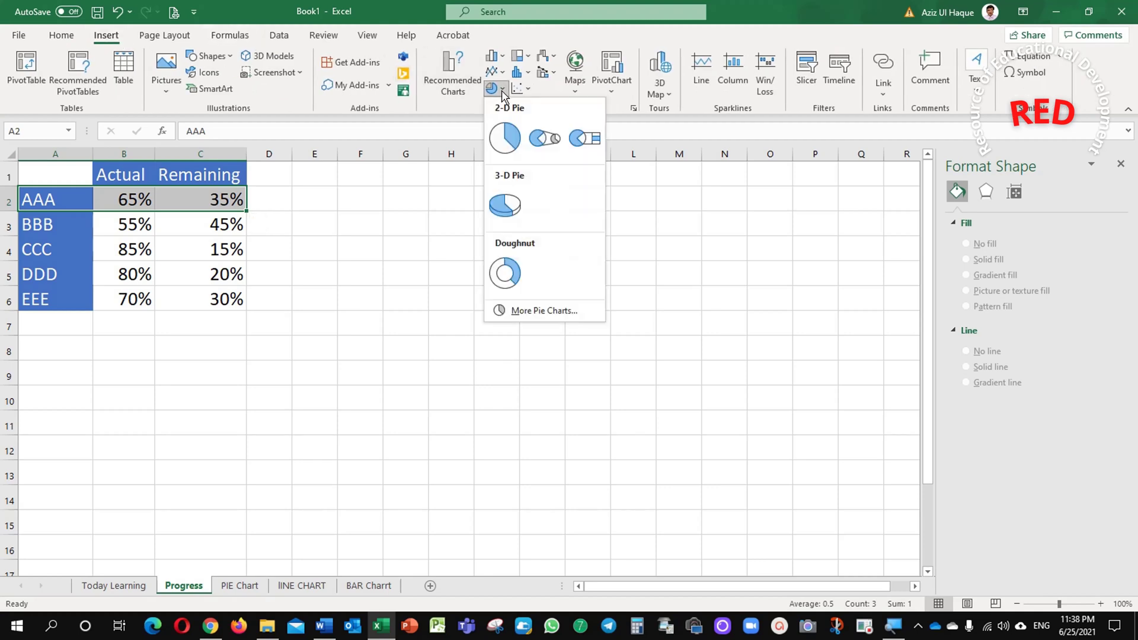
left_click(505, 273)
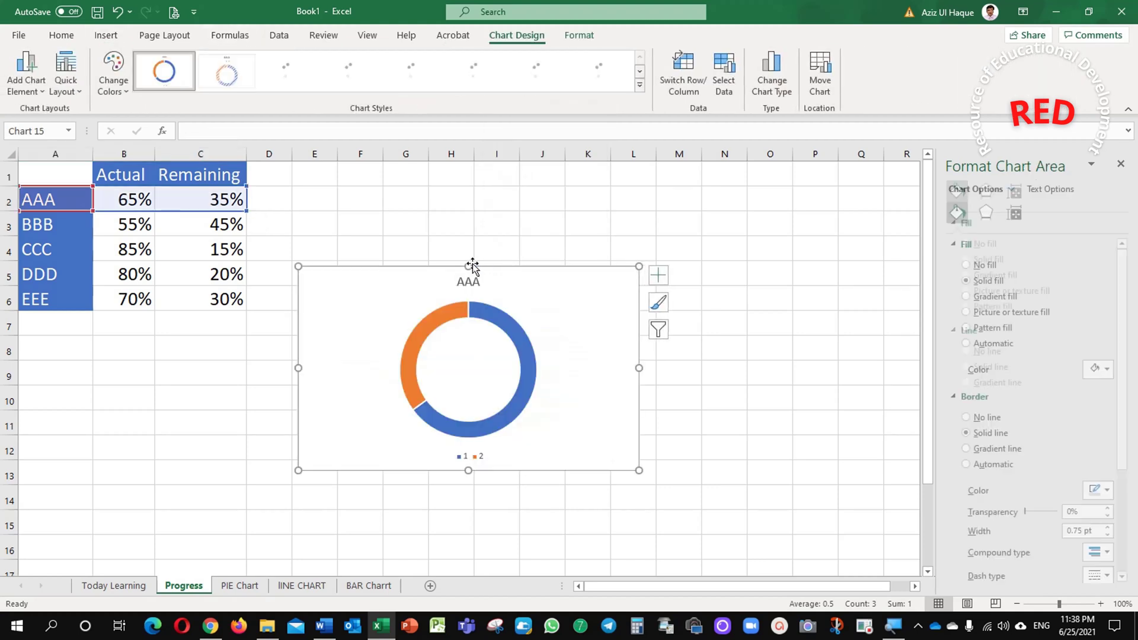
mouse_move(496, 270)
left_mouse_down()
mouse_move(514, 180)
mouse_move(492, 164)
left_mouse_up()
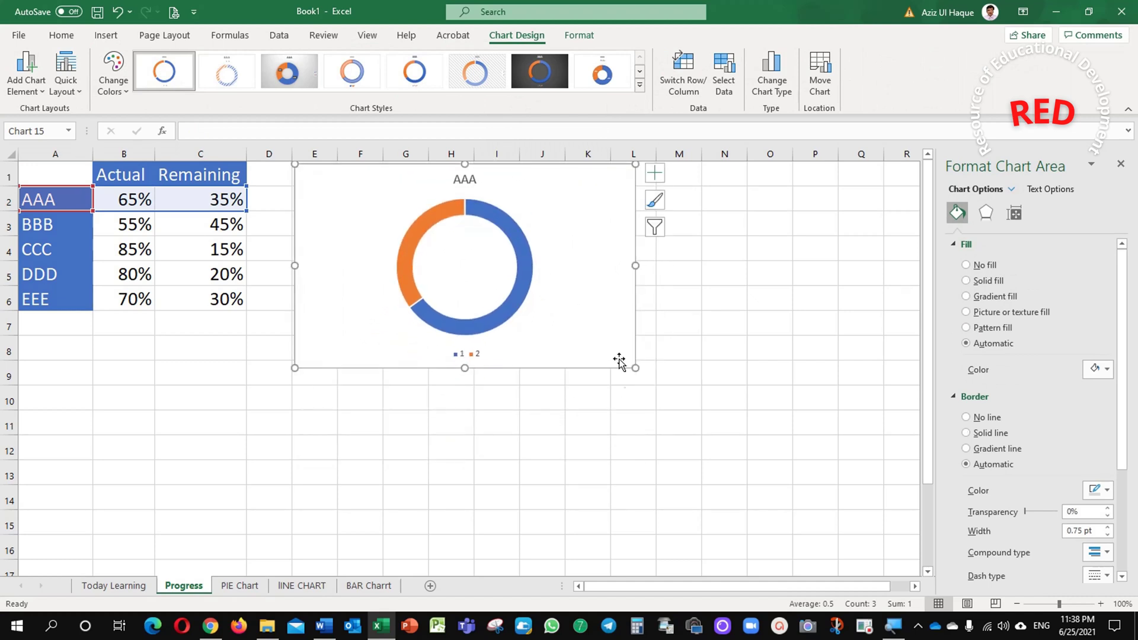
Set the doughnut chart's width to 3 inches.
left_click(579, 35)
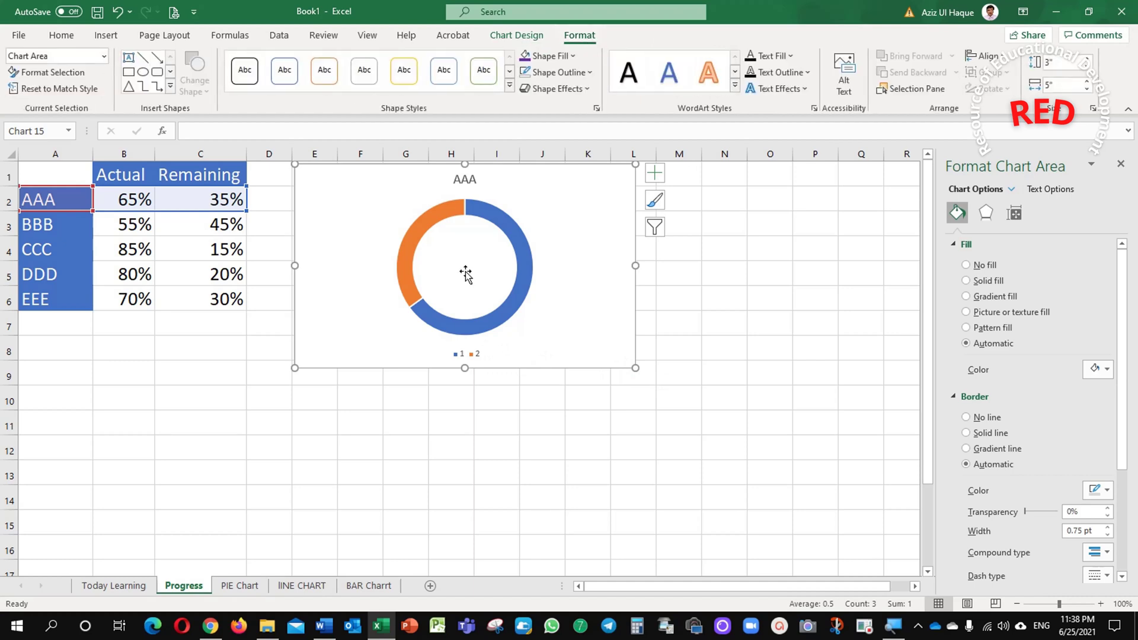
left_click(1050, 66)
left_click(1063, 85)
type("3")
key("Return")
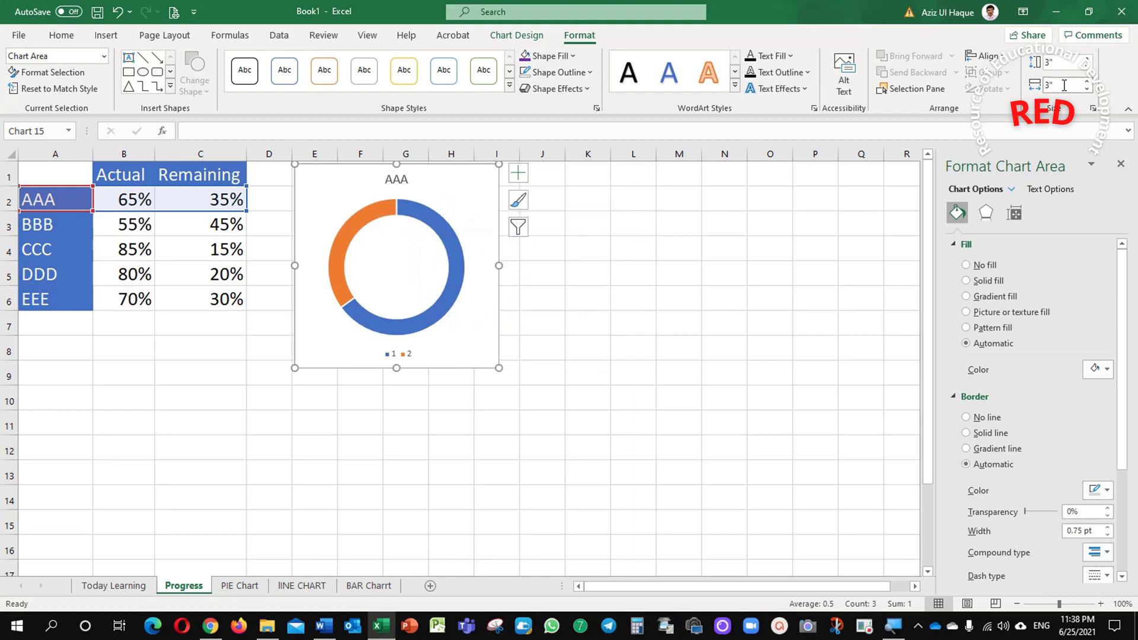
Remove the chart title and the legend from the doughnut chart.
scroll(572, 448, "up", 3, "ctrl")
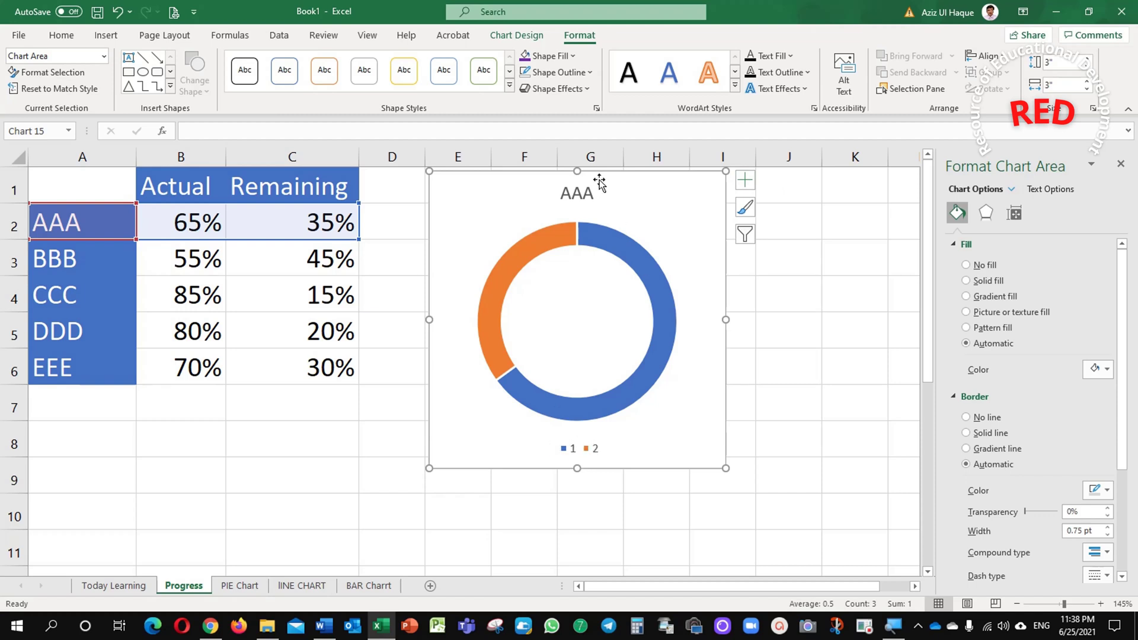
left_click(745, 179)
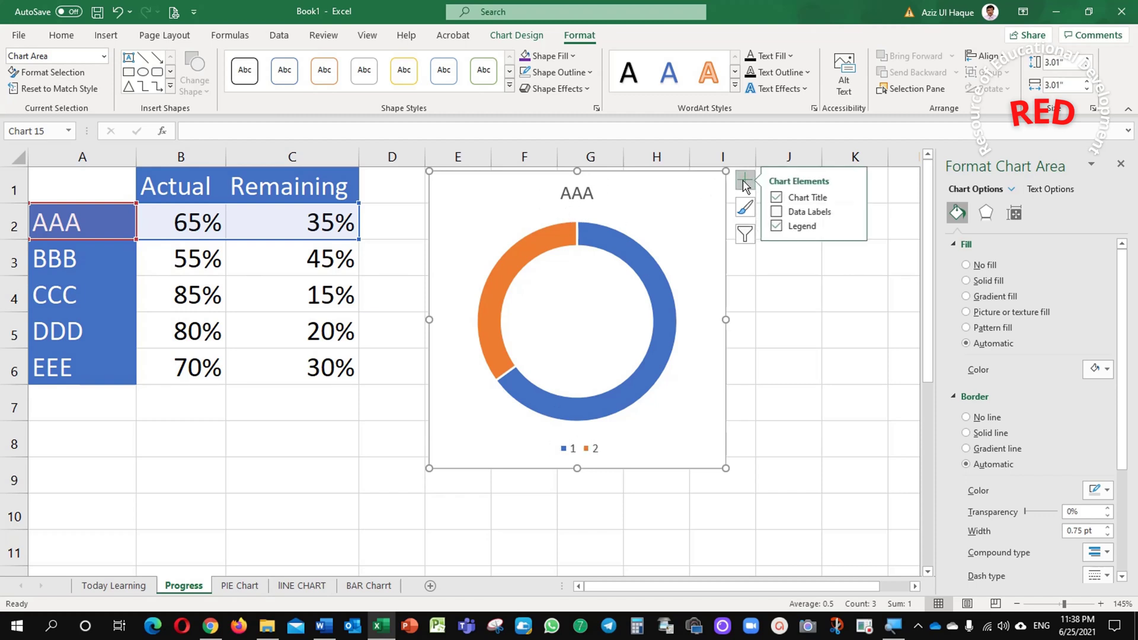
left_click(780, 198)
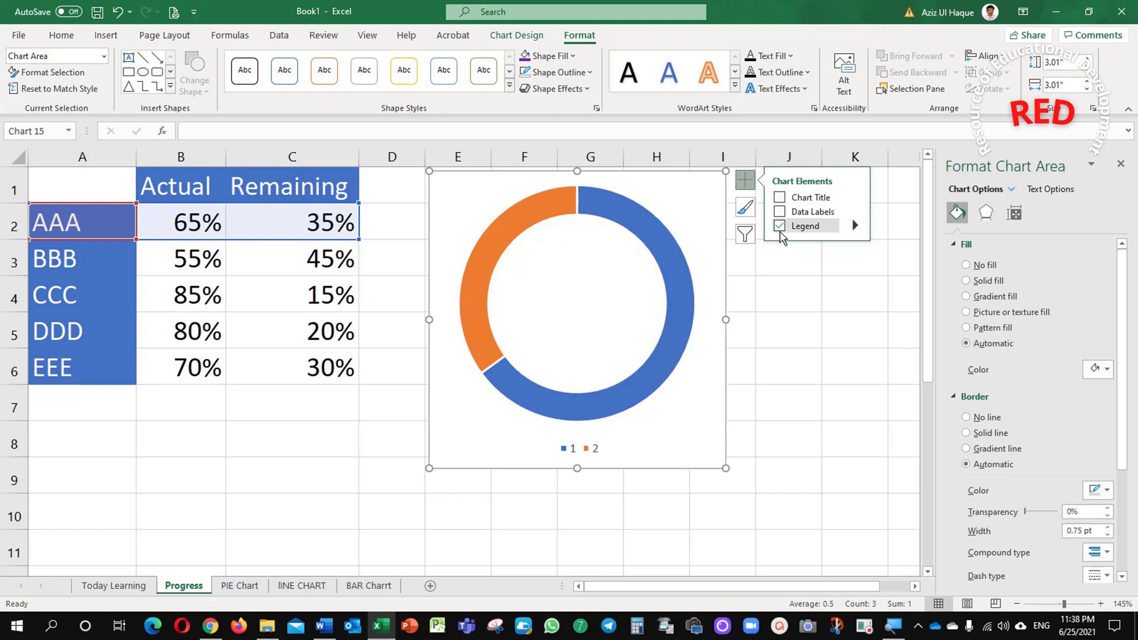
left_click(779, 228)
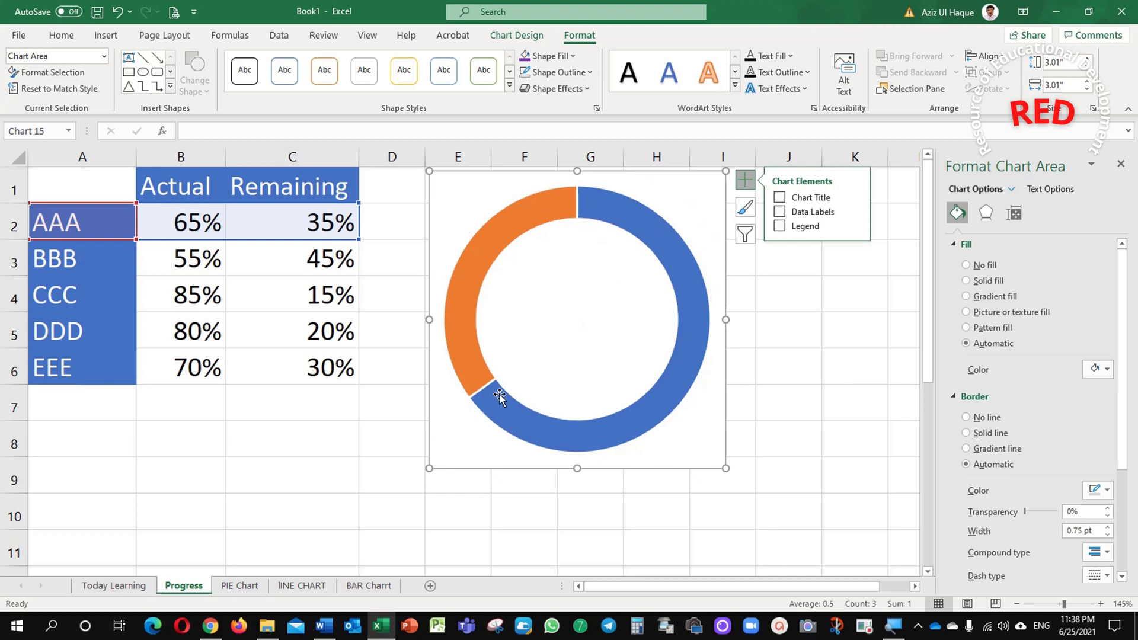
Set the chart area to No Fill and No Outline.
left_click(691, 192)
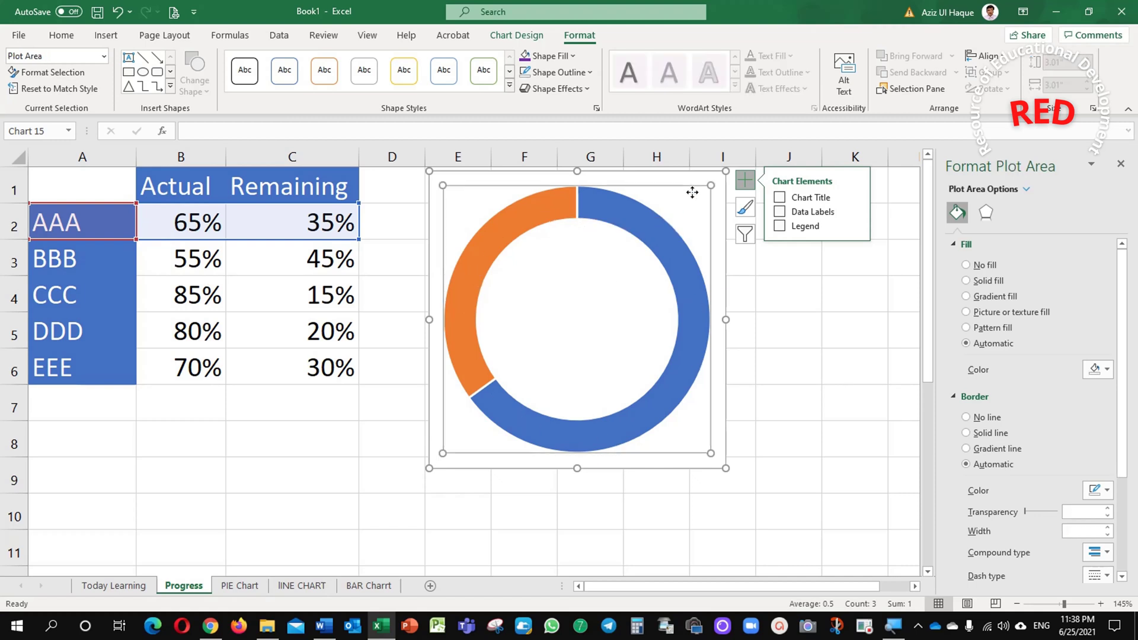
left_click(700, 176)
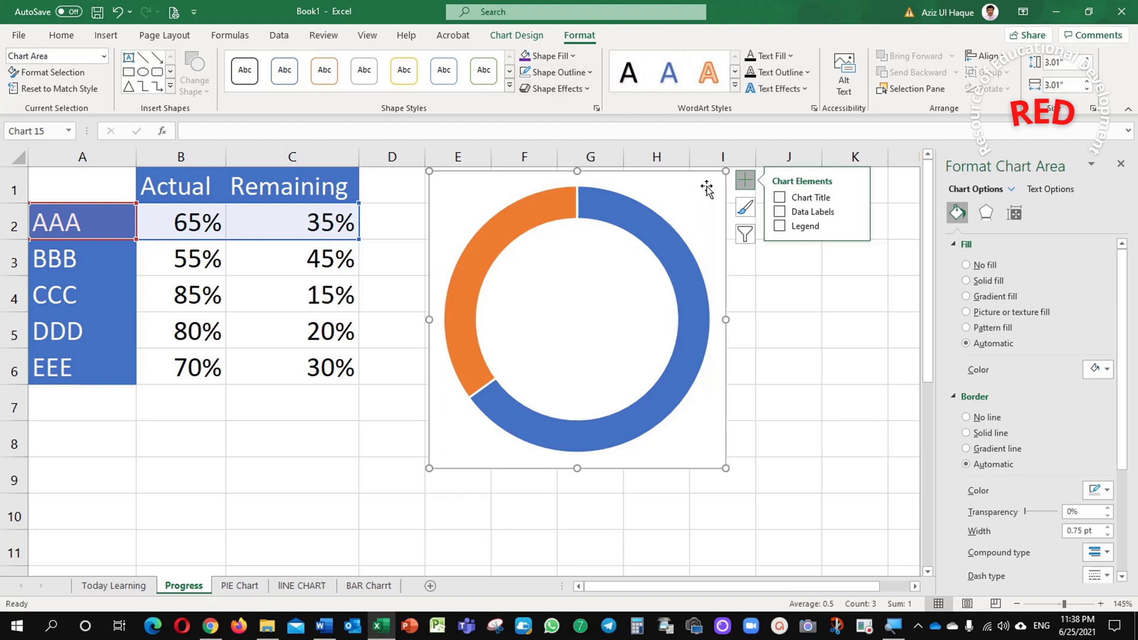
left_click(548, 56)
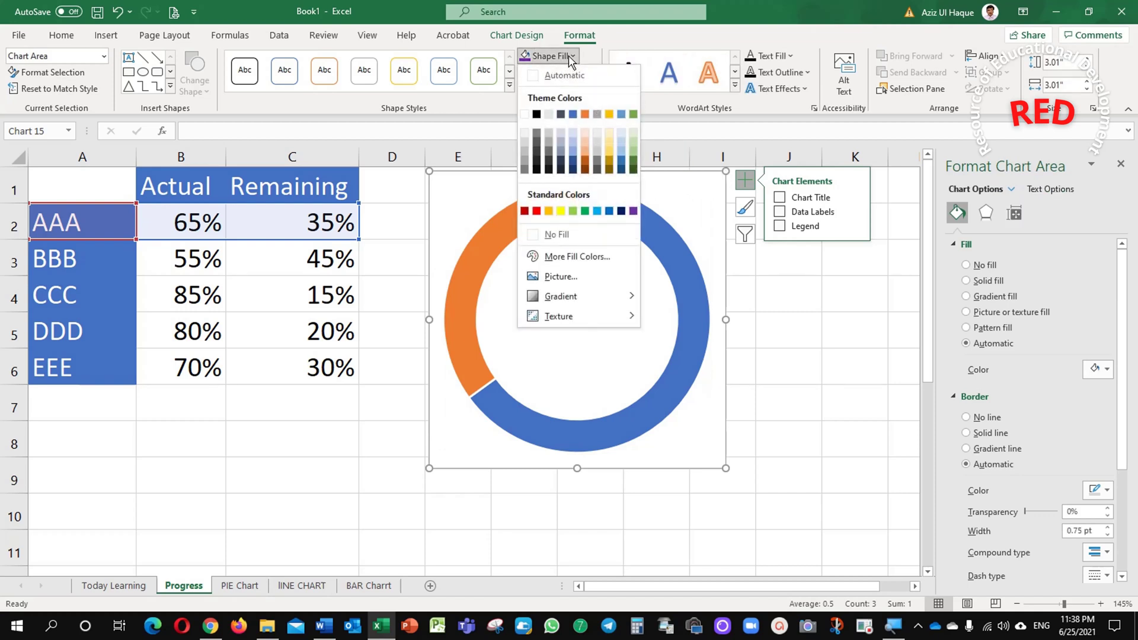
left_click(557, 234)
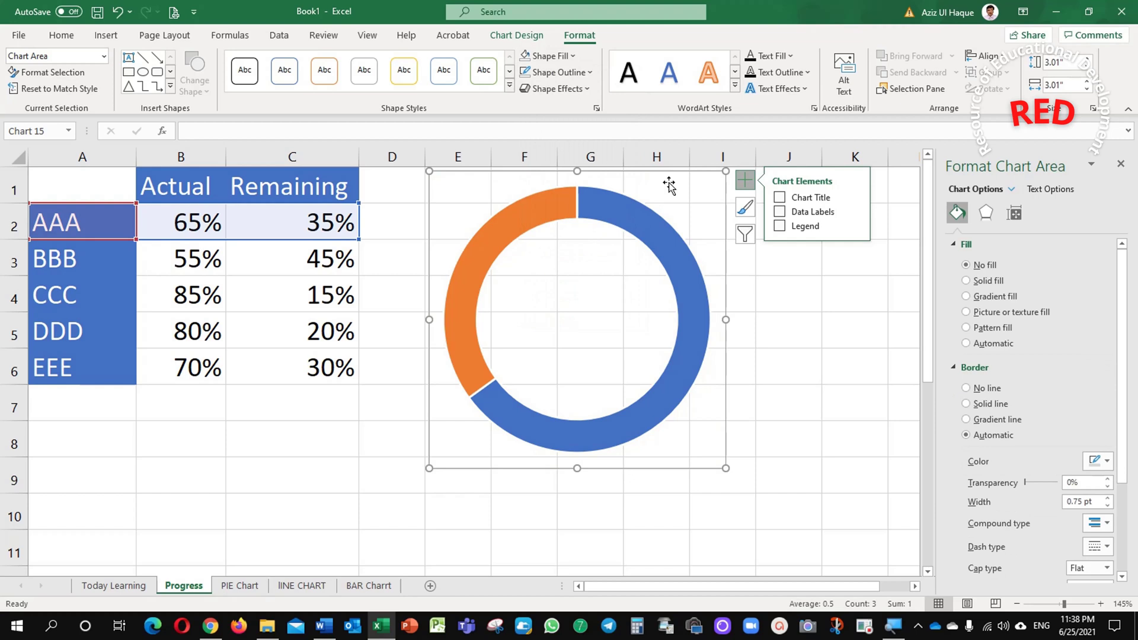
left_click(578, 74)
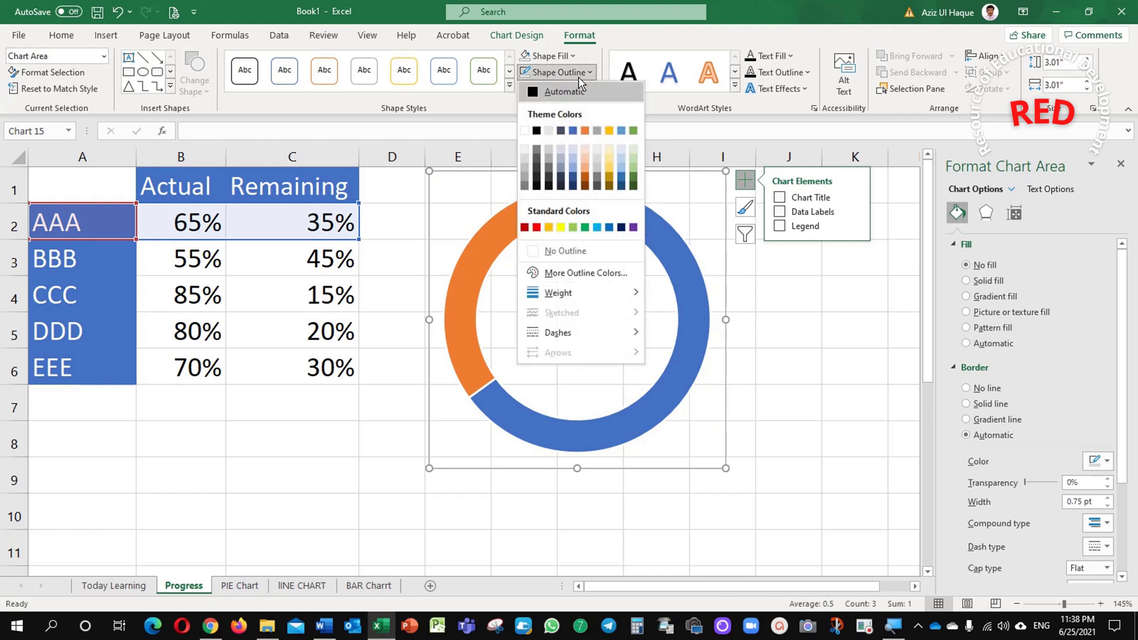
left_click(575, 251)
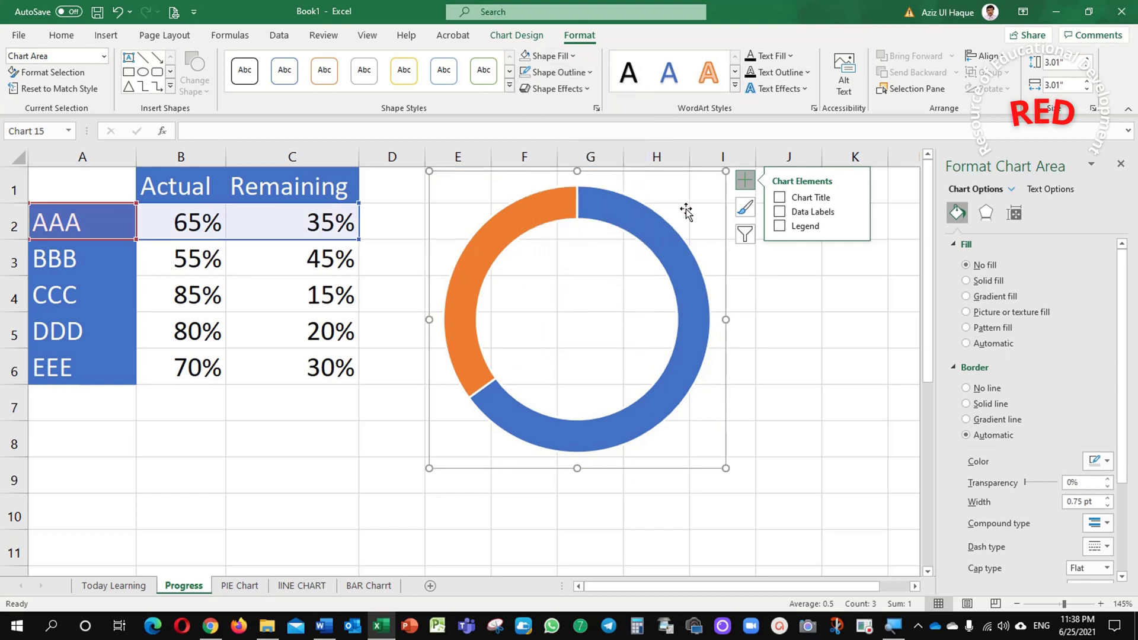
Enlarge the plot area slightly within the doughnut chart and close the formatting pane.
left_click(643, 303)
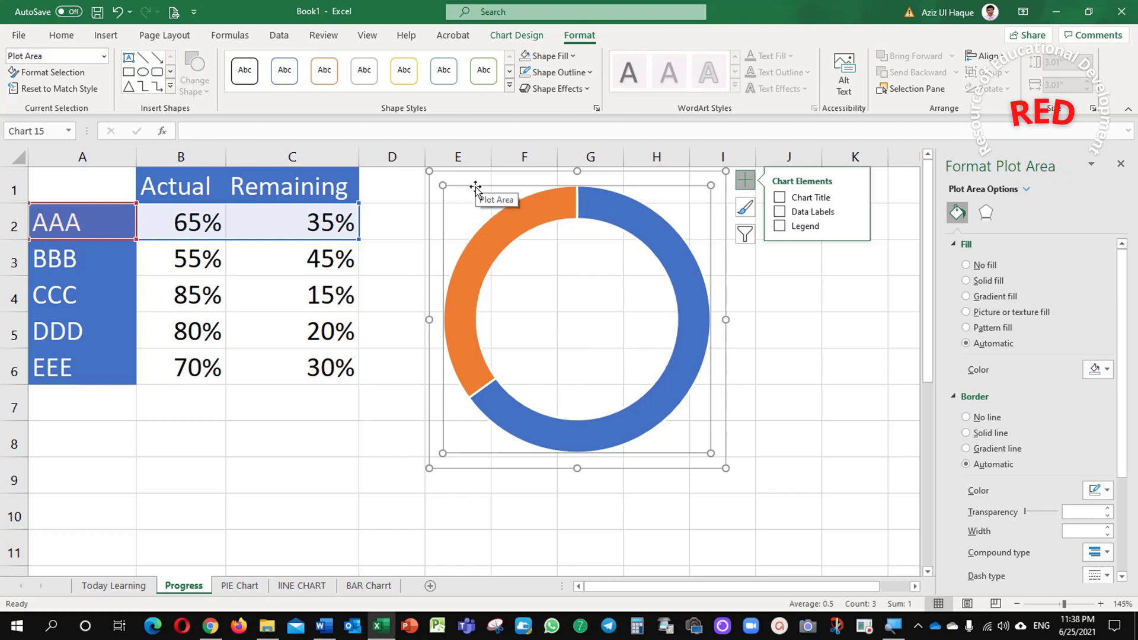
left_click_drag(709, 187, 716, 179)
left_click(671, 248)
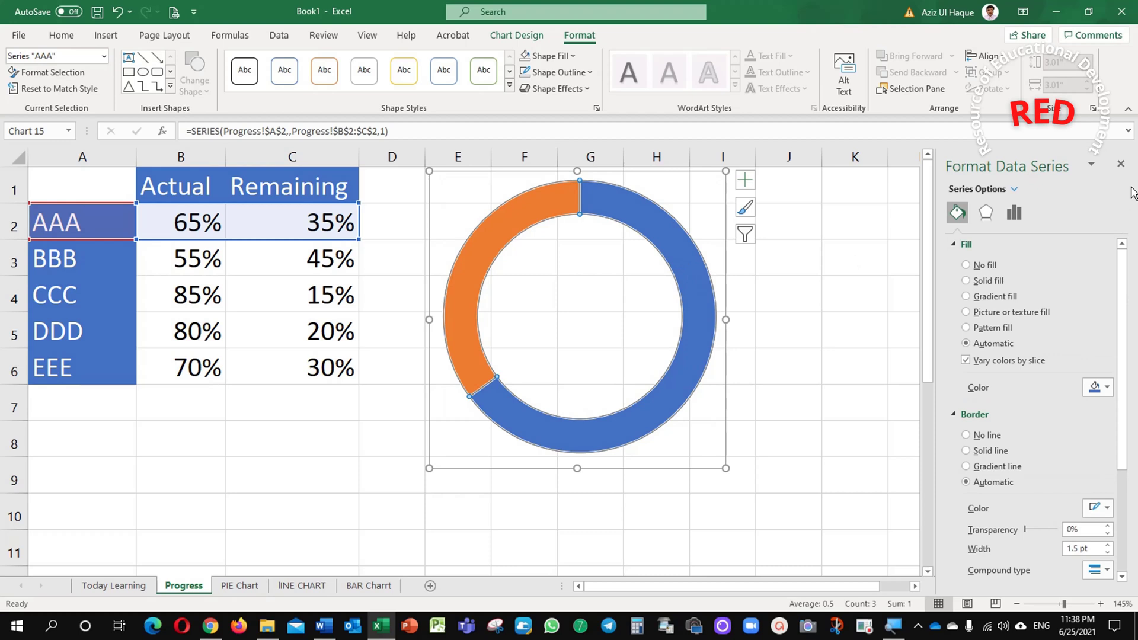
left_click(1120, 164)
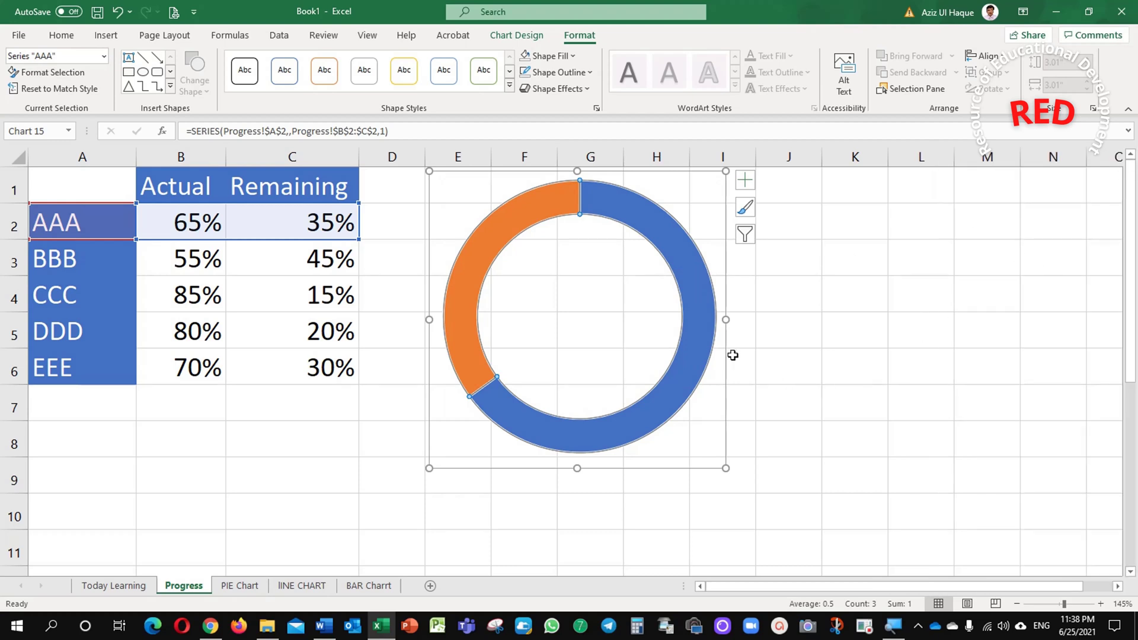
Remove the outline from the orange Remaining slice of the doughnut.
left_click(672, 246)
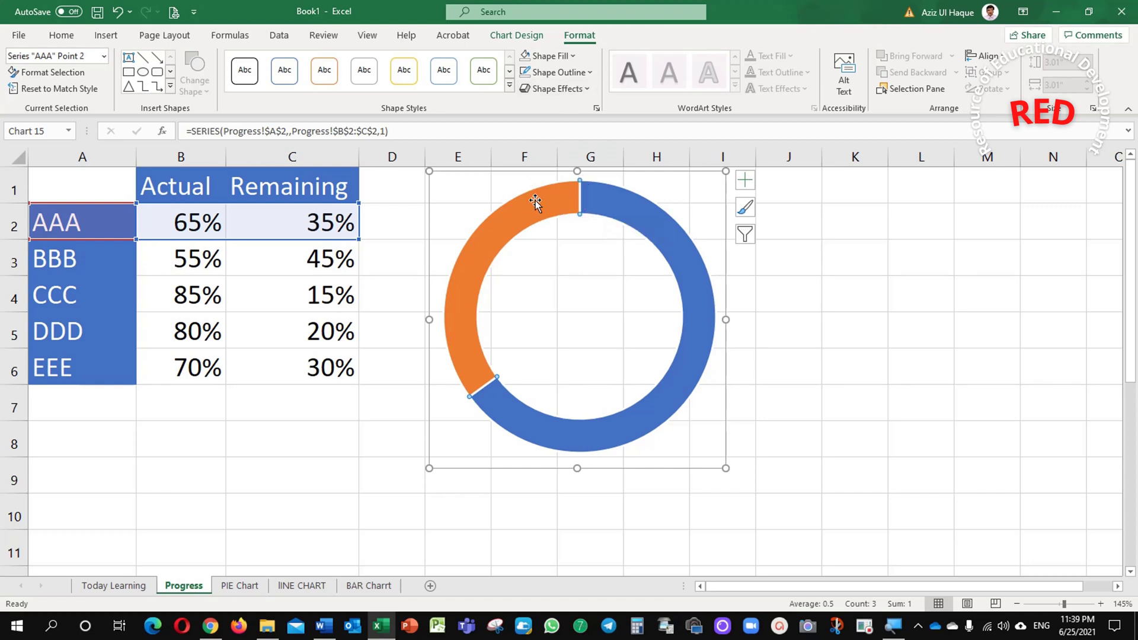
left_click(572, 57)
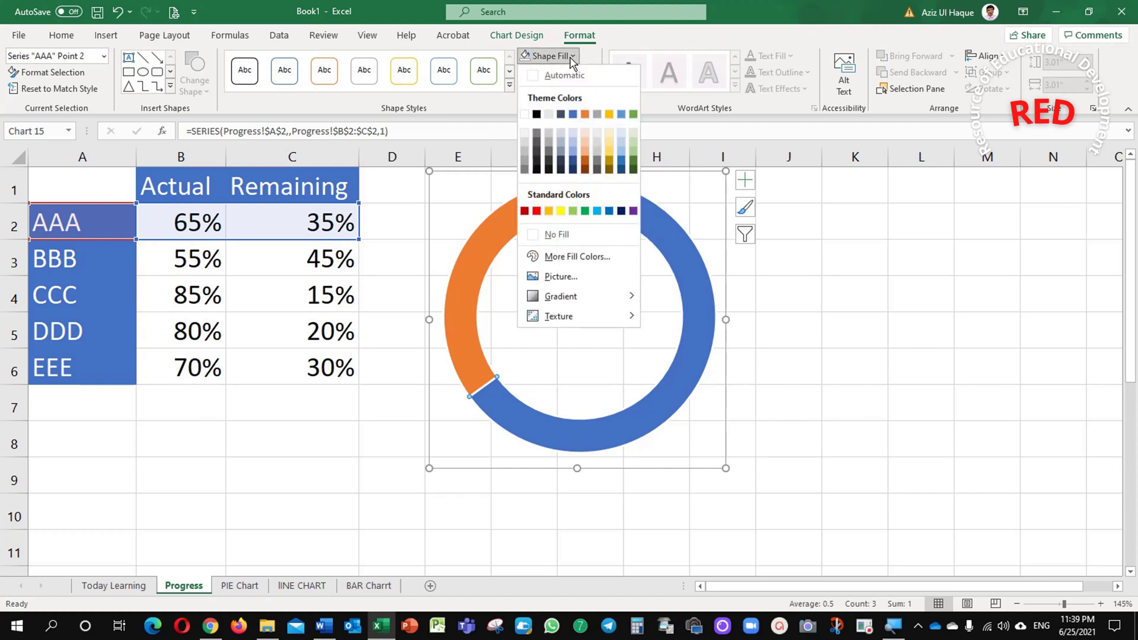
left_click(572, 57)
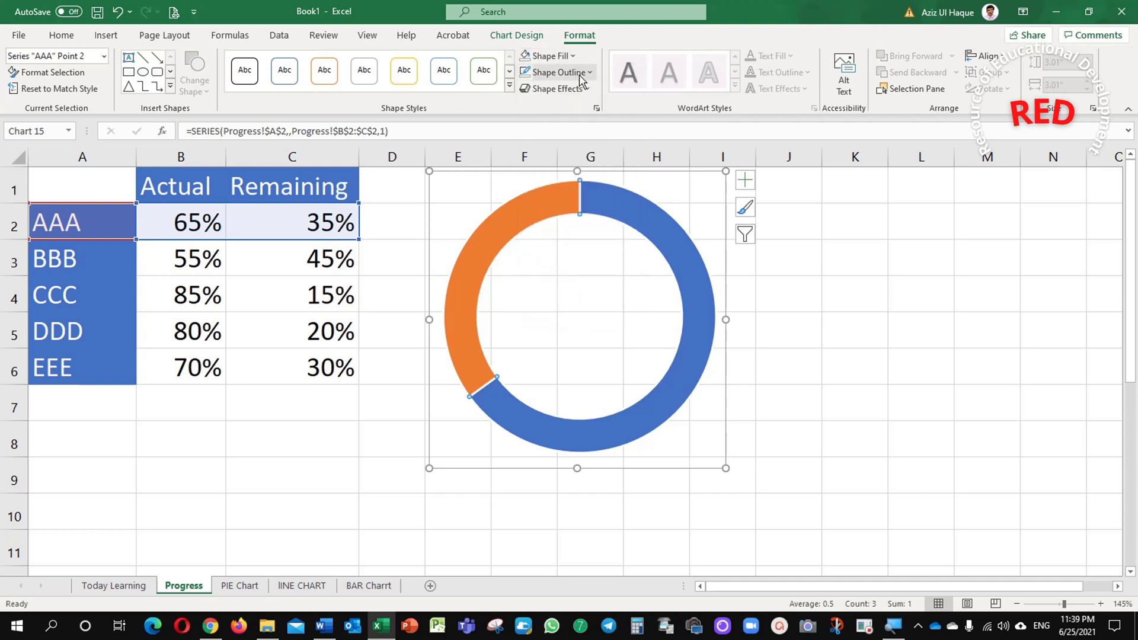
left_click(582, 75)
left_click(536, 249)
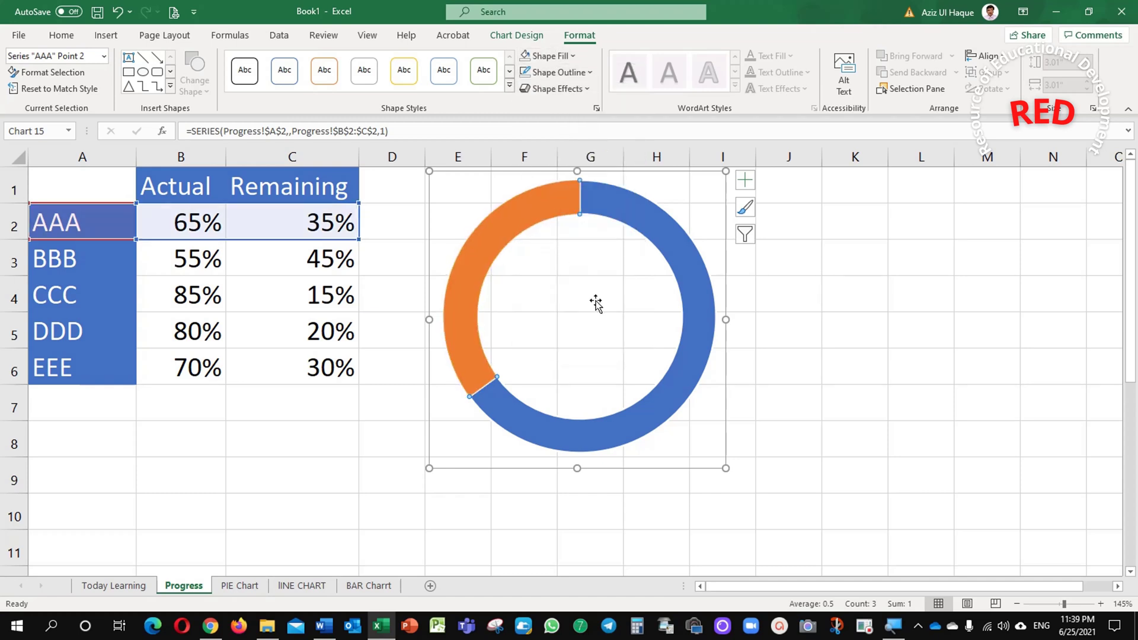
left_click(596, 303)
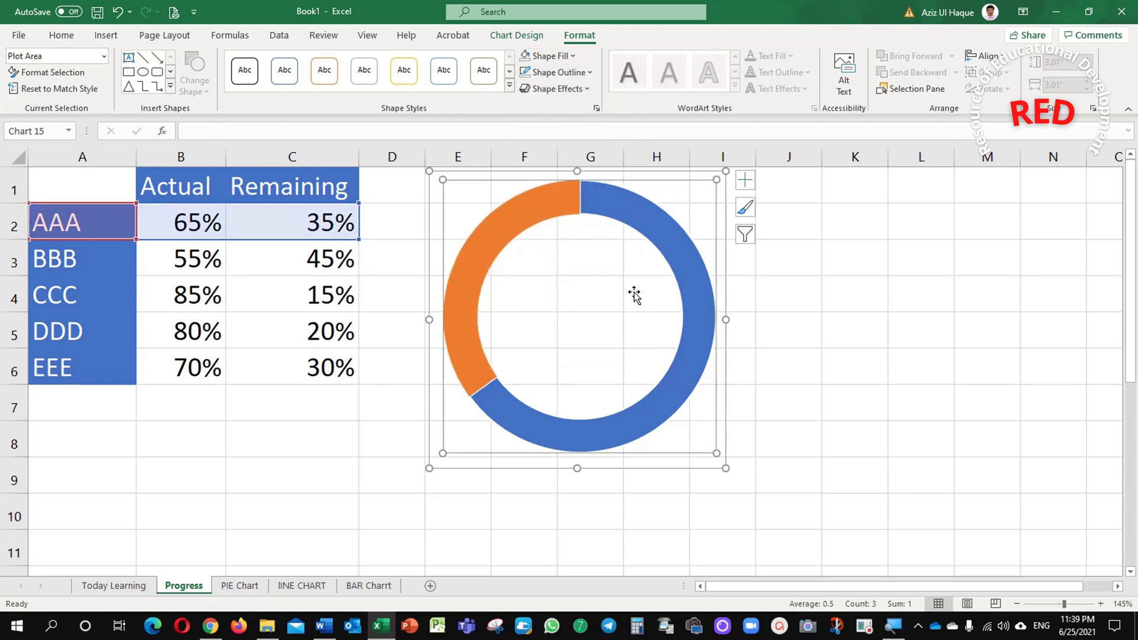
left_click(592, 199)
left_click(564, 55)
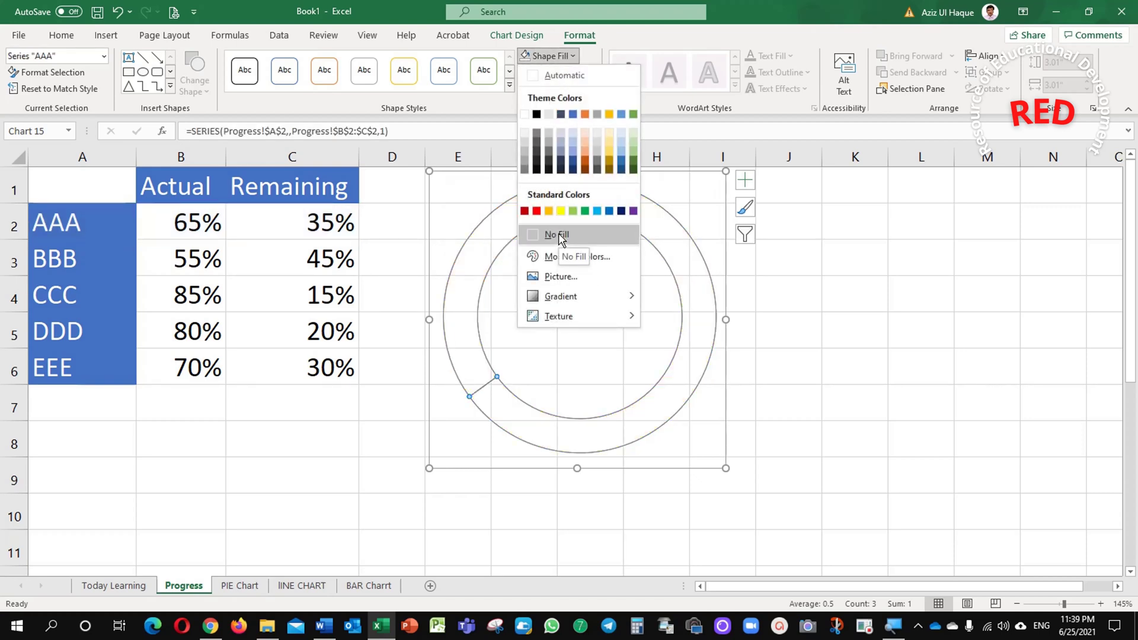
left_click(677, 233)
left_click(692, 195)
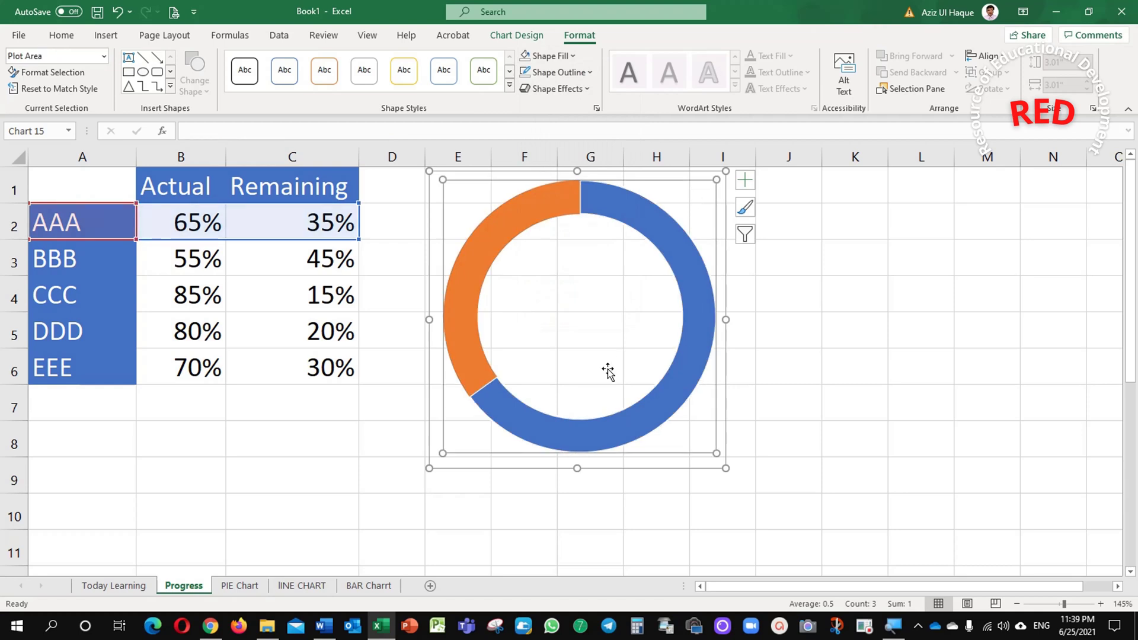
Set the whole AAA doughnut series to No Outline.
left_click(496, 400)
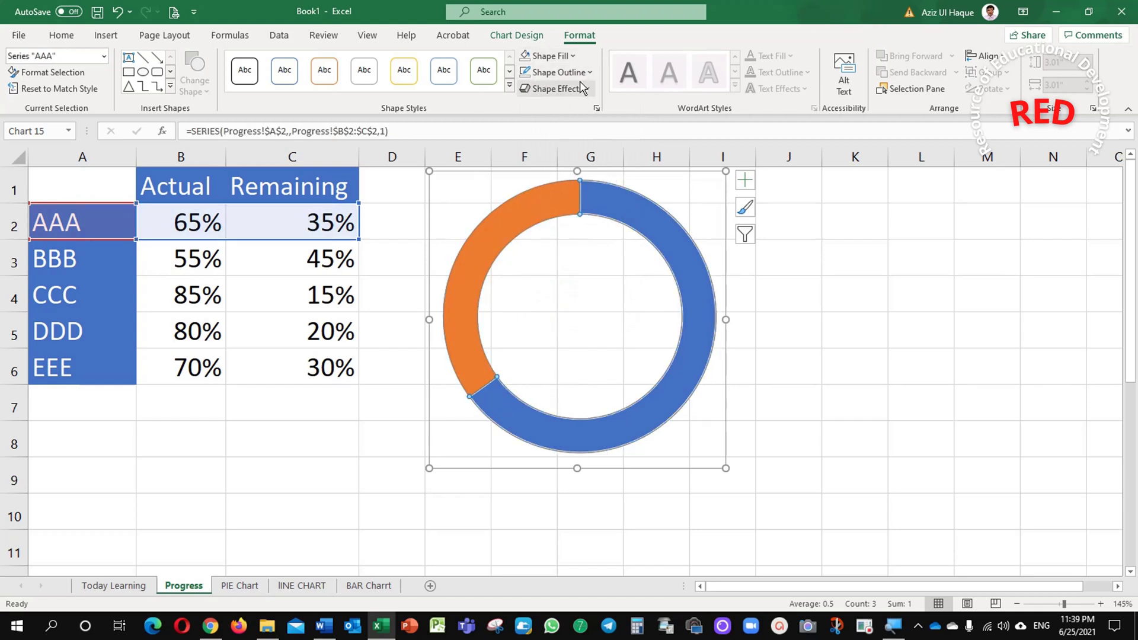
left_click(559, 71)
left_click(561, 249)
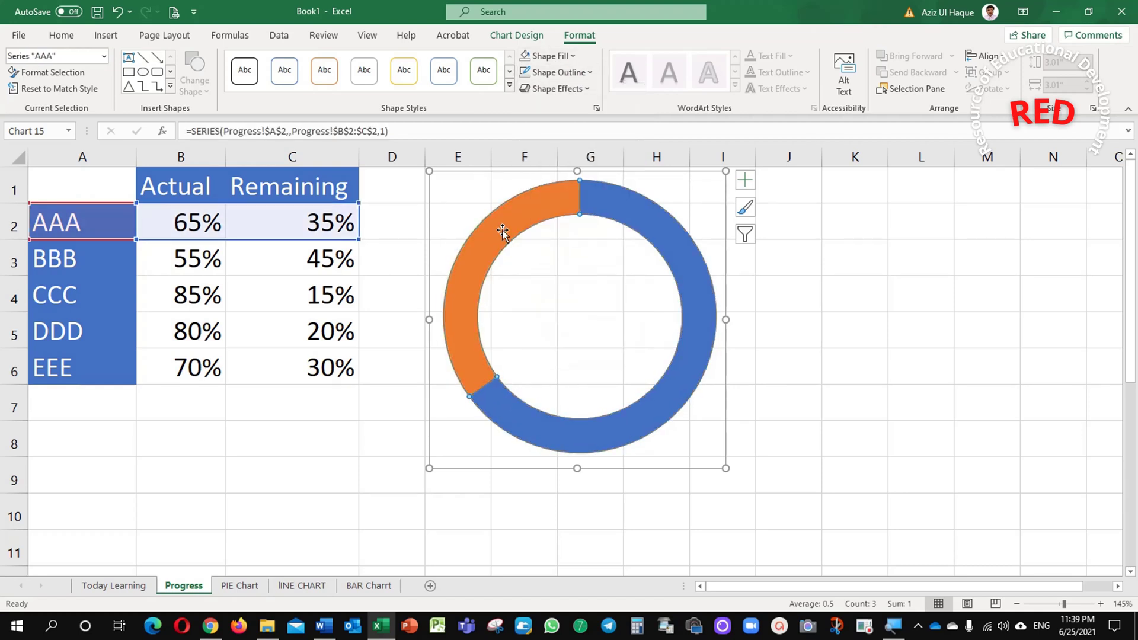
left_click(502, 231)
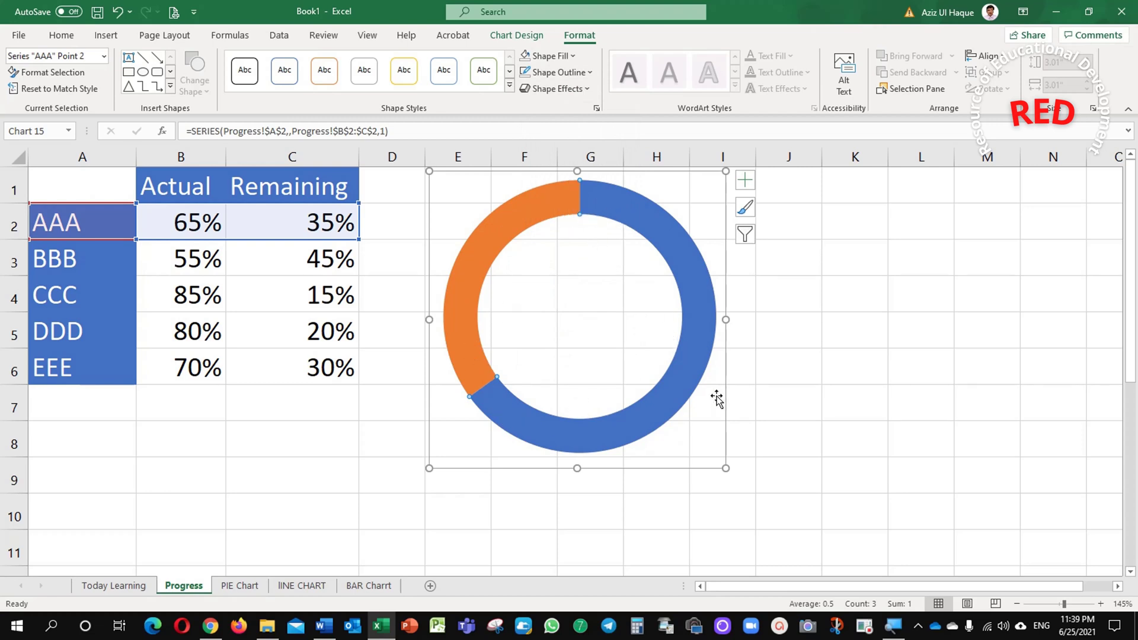
Reduce the doughnut hole size to 60% so the ring becomes thicker.
right_click(681, 253)
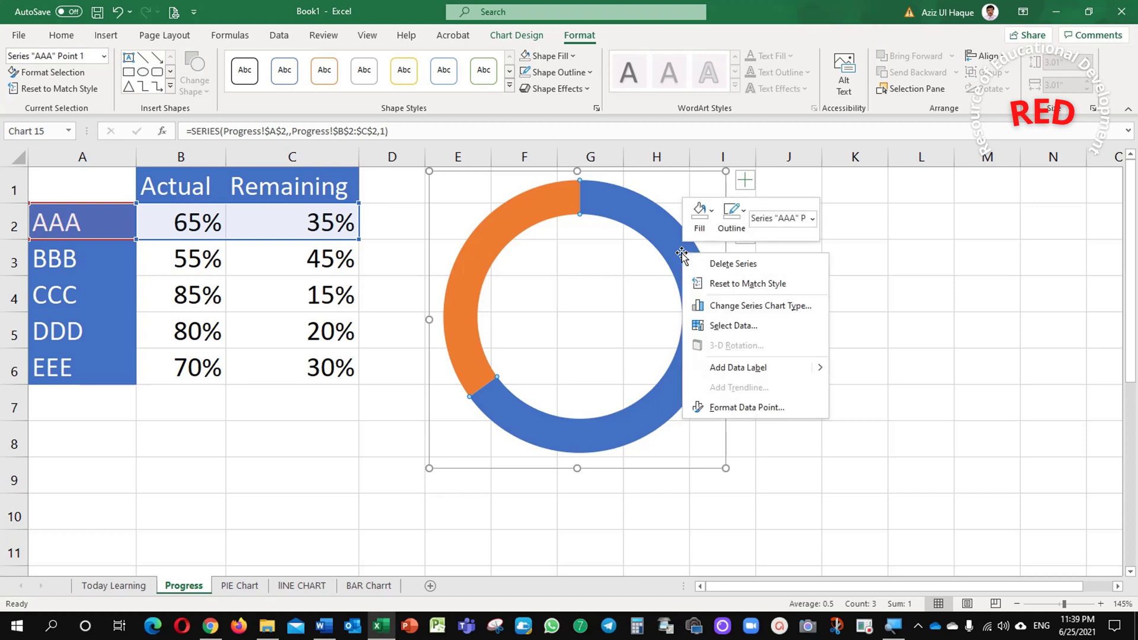
left_click(740, 408)
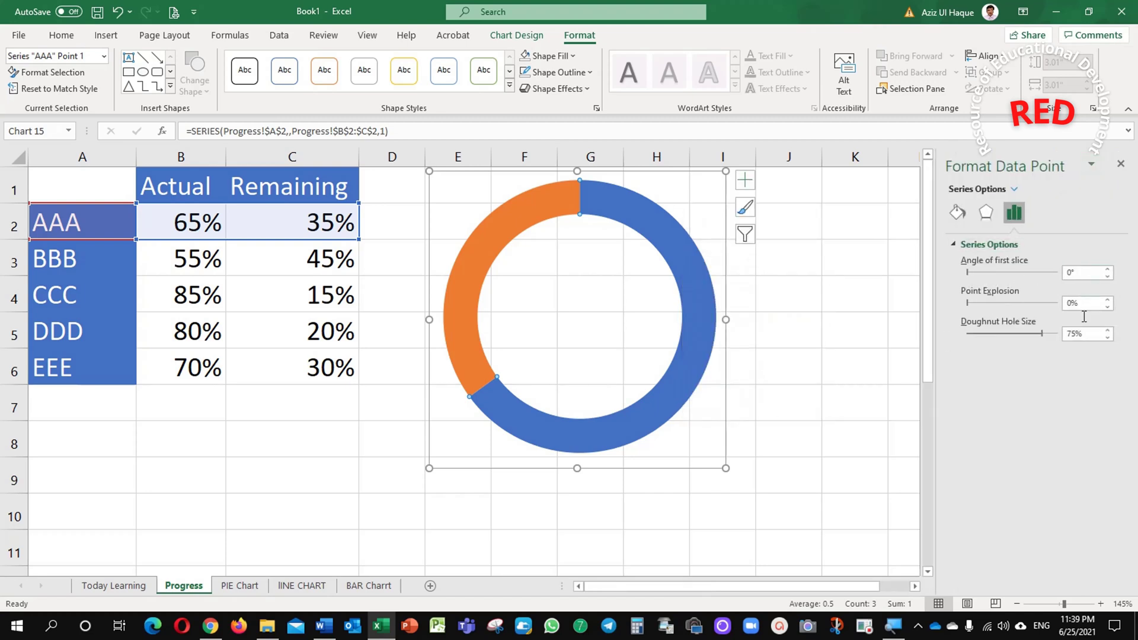
left_click(1106, 336)
left_click(1107, 337)
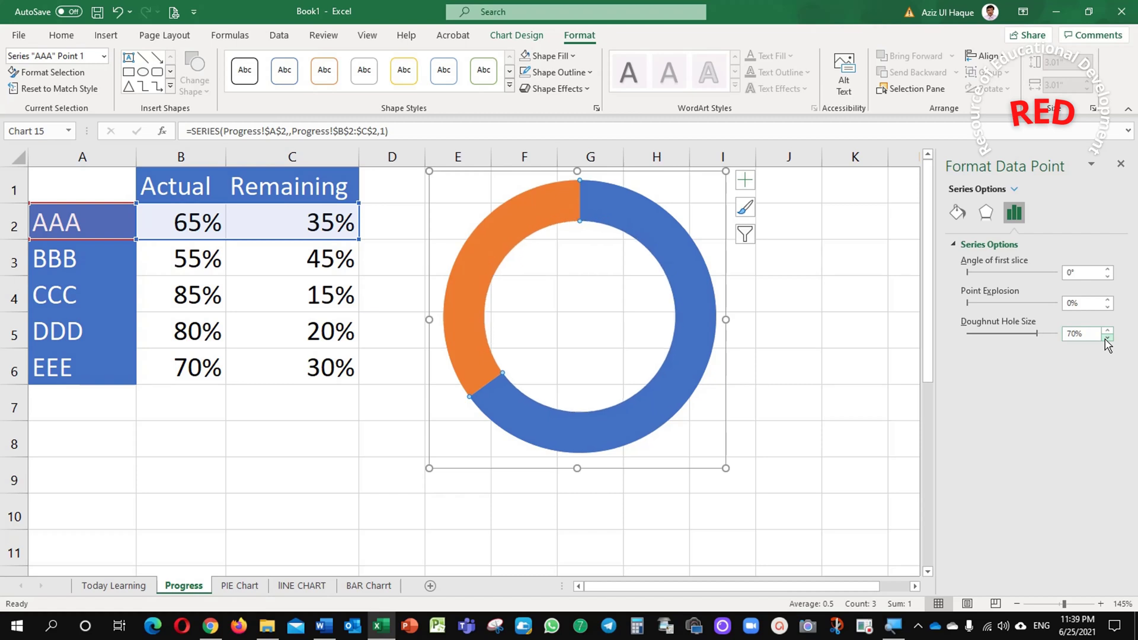
left_click(1107, 336)
left_click(1106, 337)
left_click(1107, 336)
left_click(1107, 336)
left_click(1106, 337)
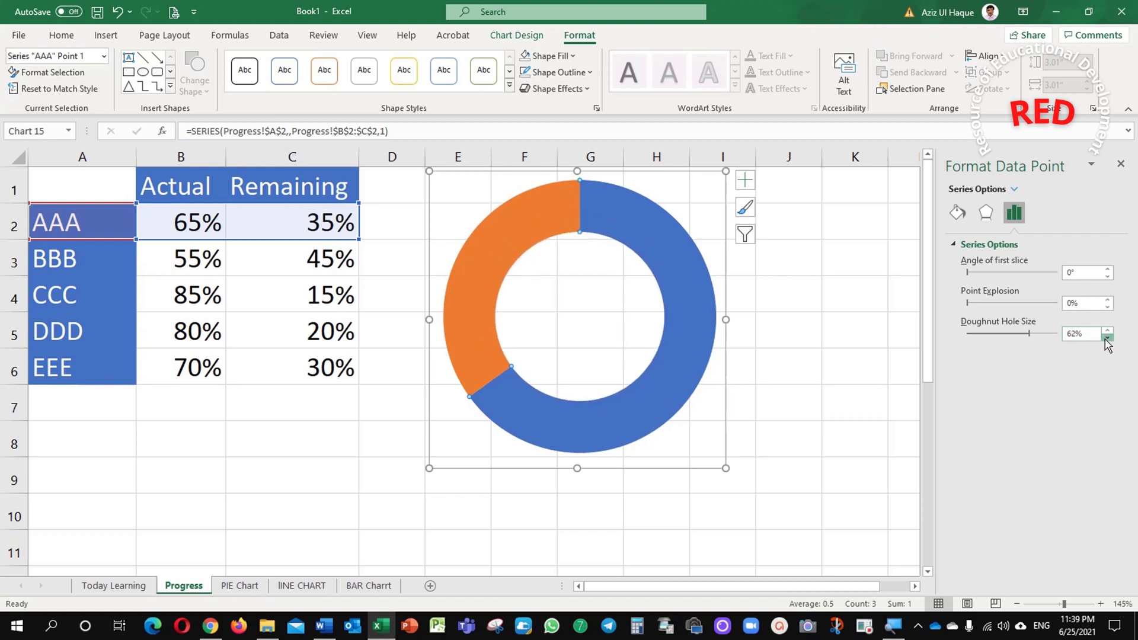
left_click(1106, 337)
left_click(1107, 337)
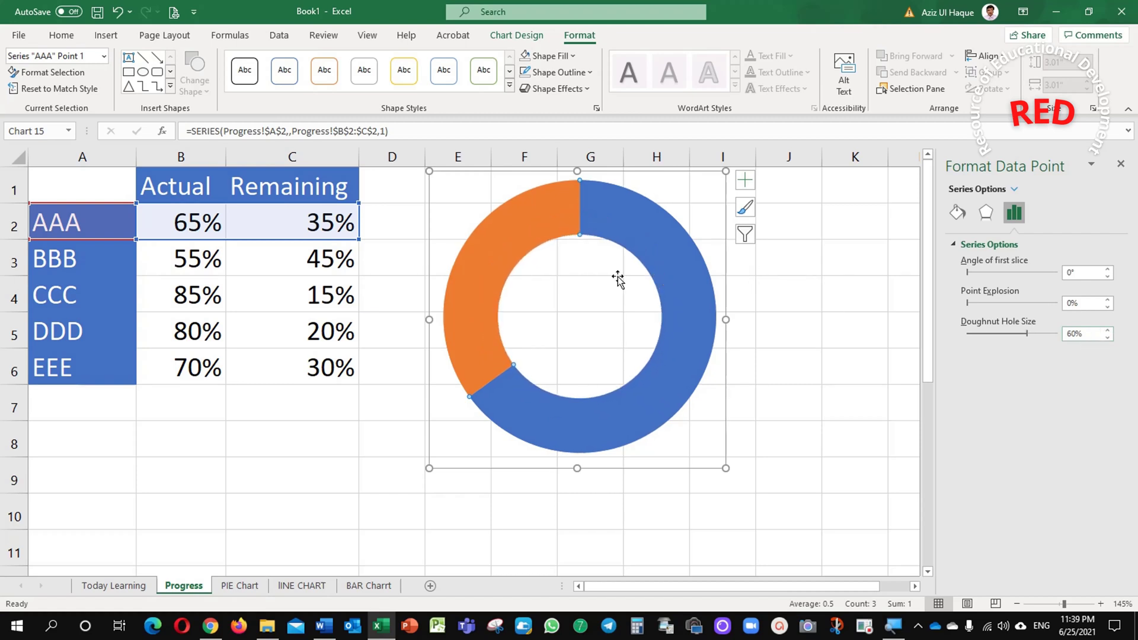
left_click(577, 289)
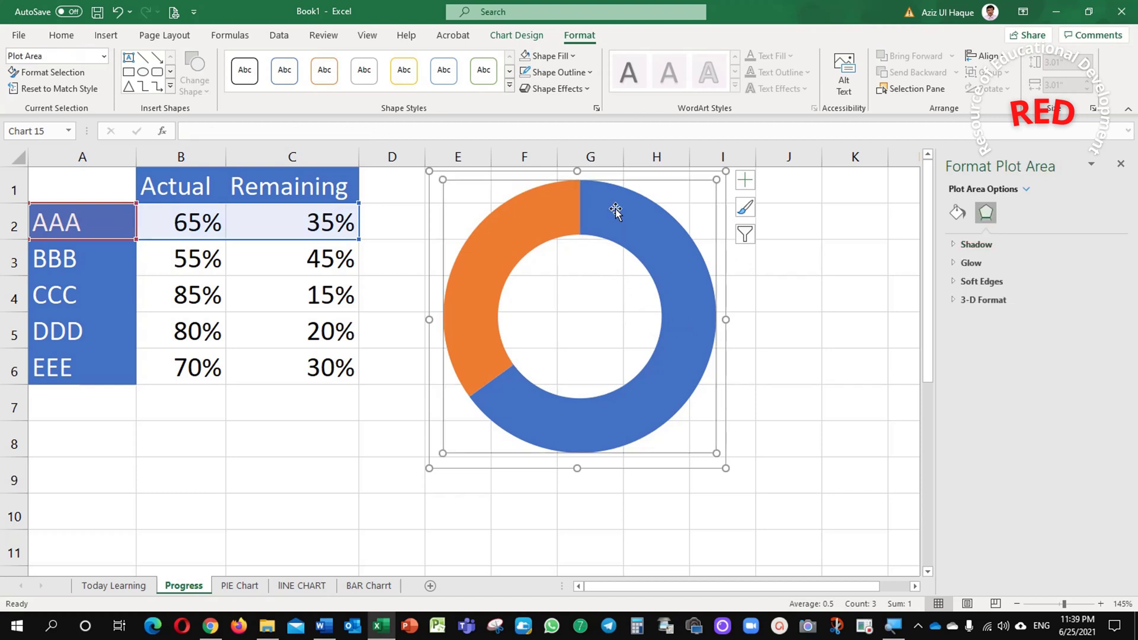
Add data labels to the doughnut series and format them in bold white at font size 16.
right_click(675, 254)
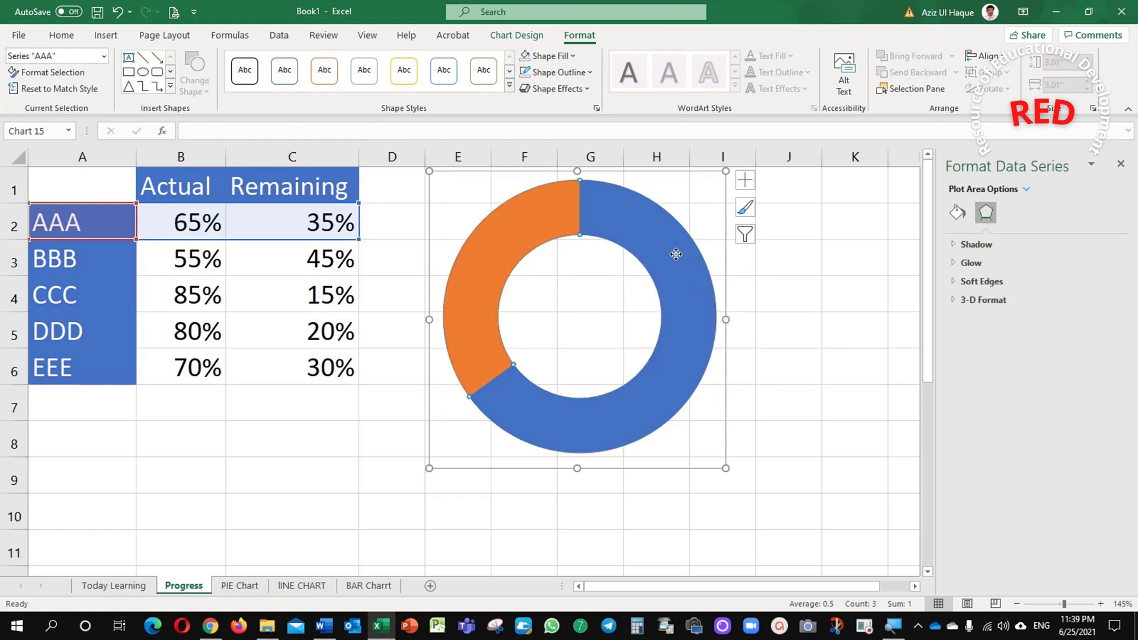
left_click(747, 369)
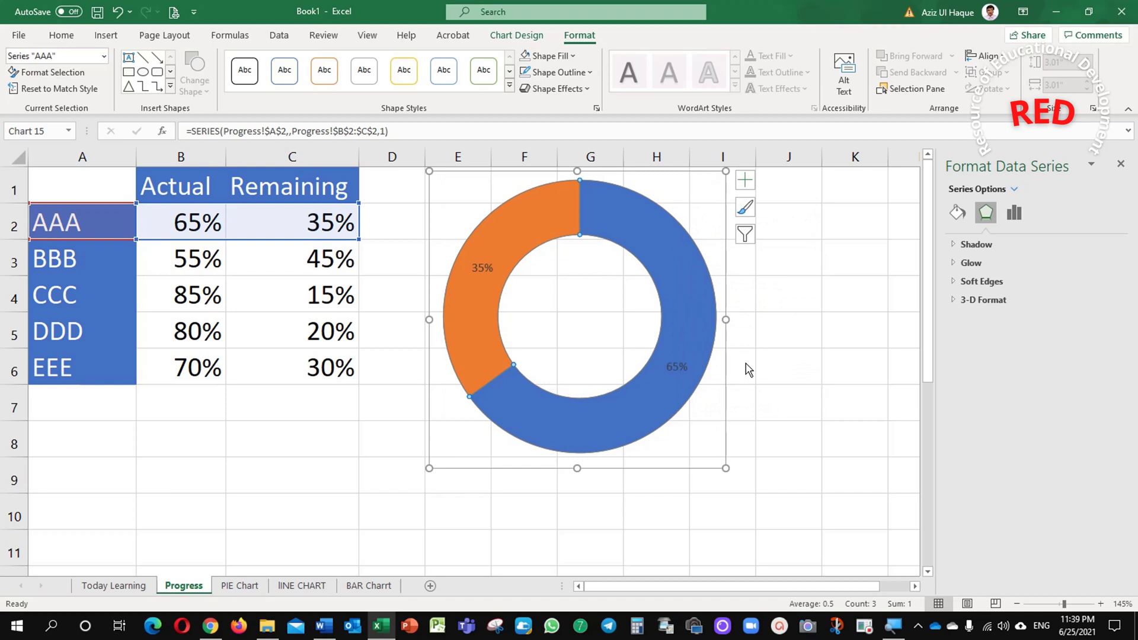
left_click(676, 367)
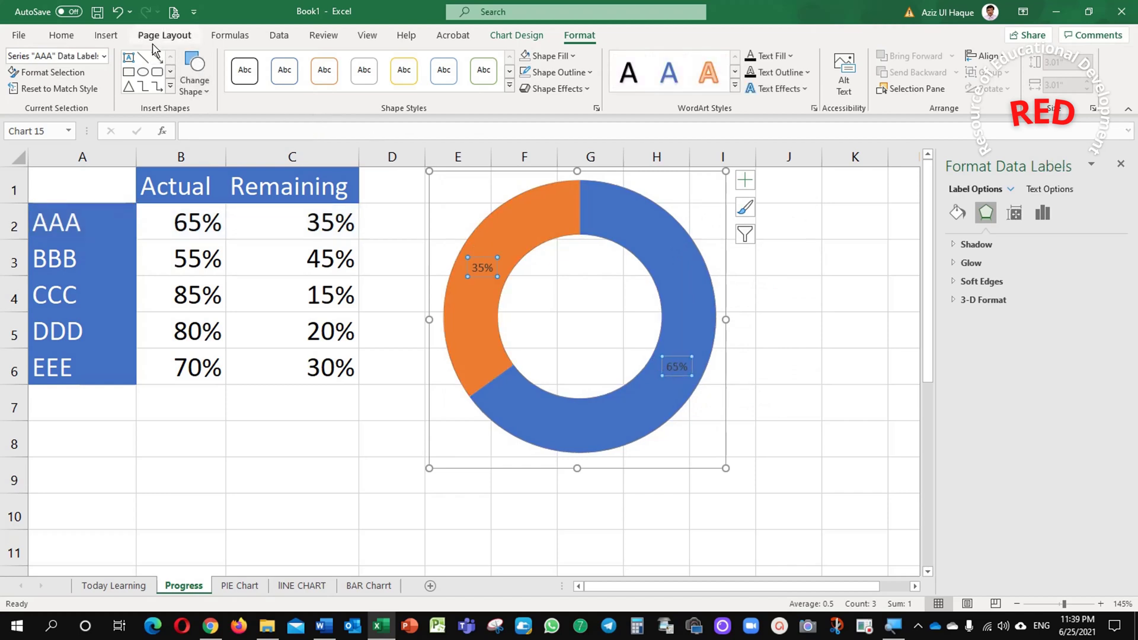
left_click(63, 35)
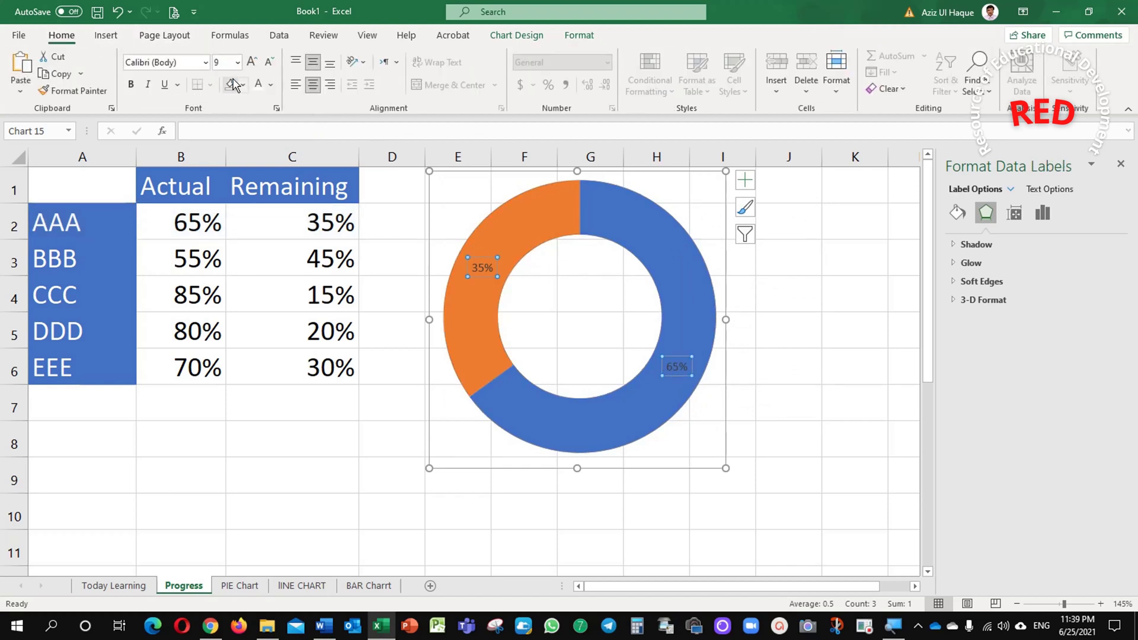
left_click(252, 62)
left_click(252, 61)
left_click(252, 61)
left_click(252, 62)
left_click(252, 62)
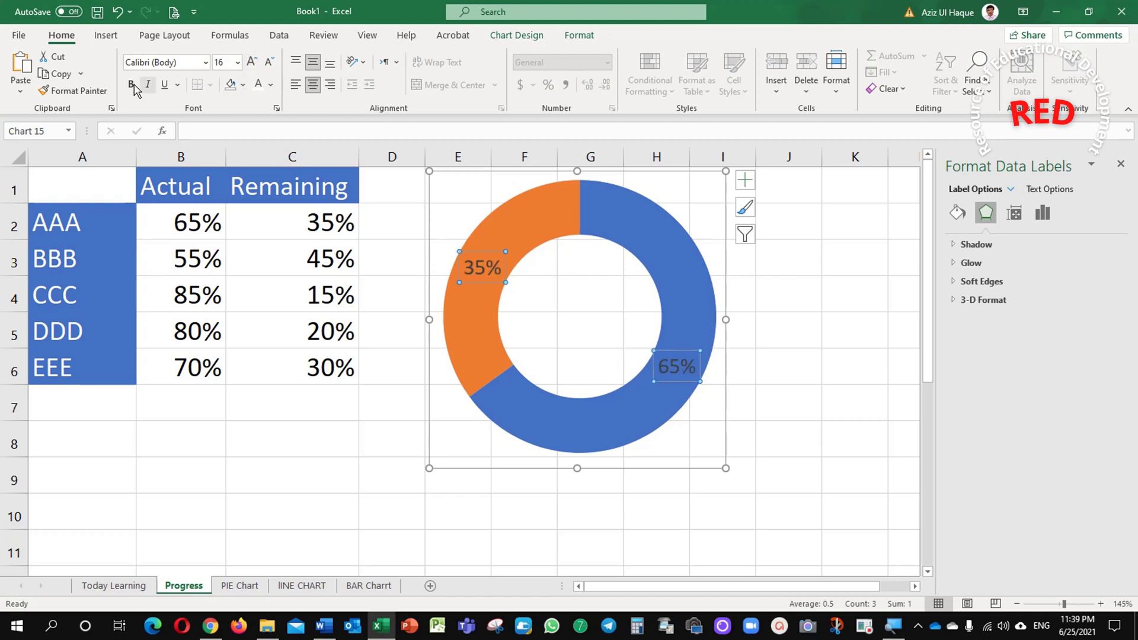
left_click(131, 84)
left_click(259, 84)
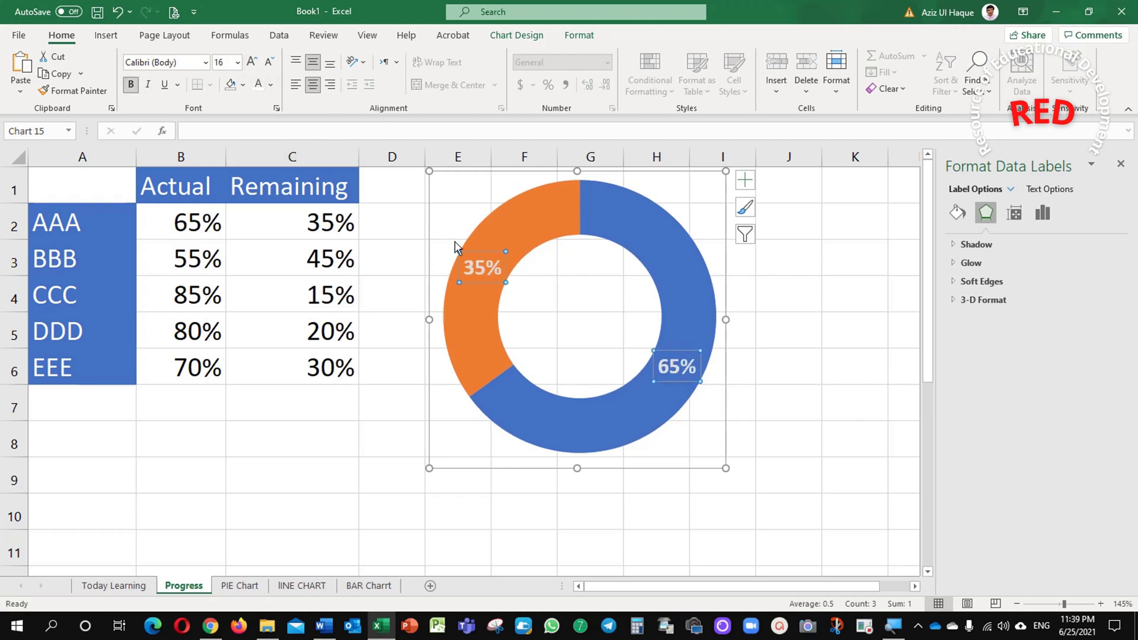
left_click(573, 421)
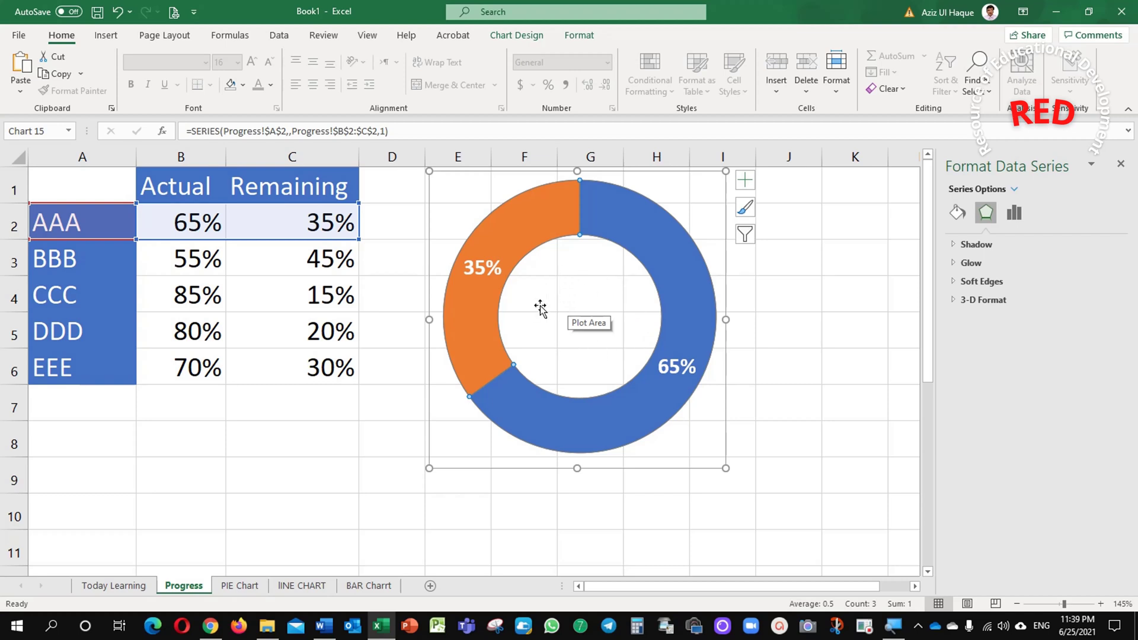
Insert a rectangular text box in the middle of the doughnut hole.
left_click(201, 227)
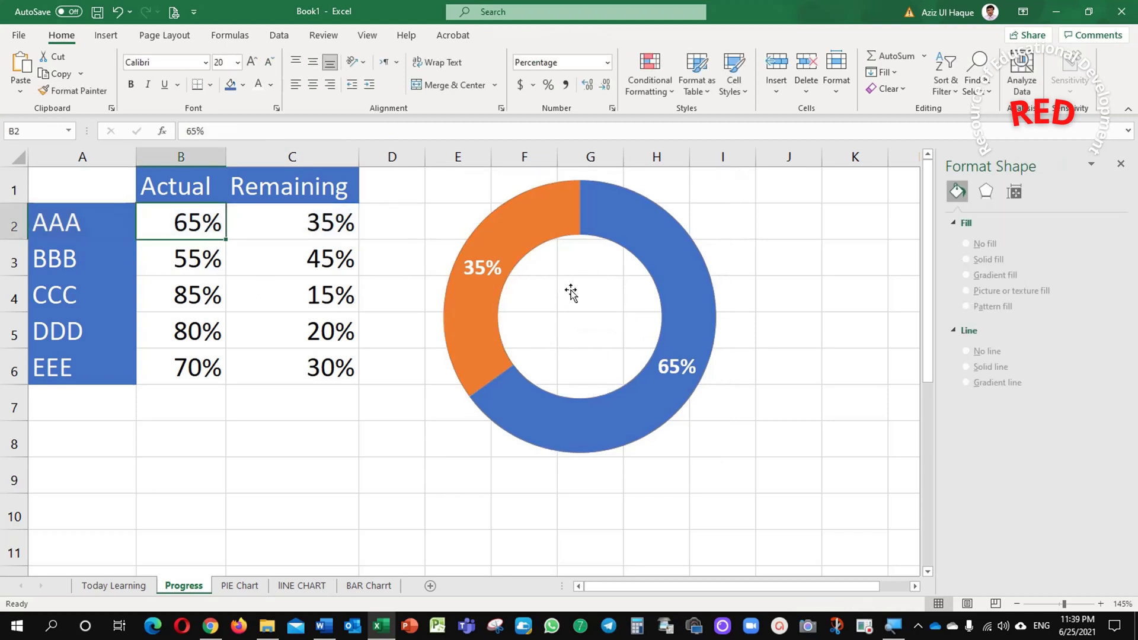
left_click(106, 36)
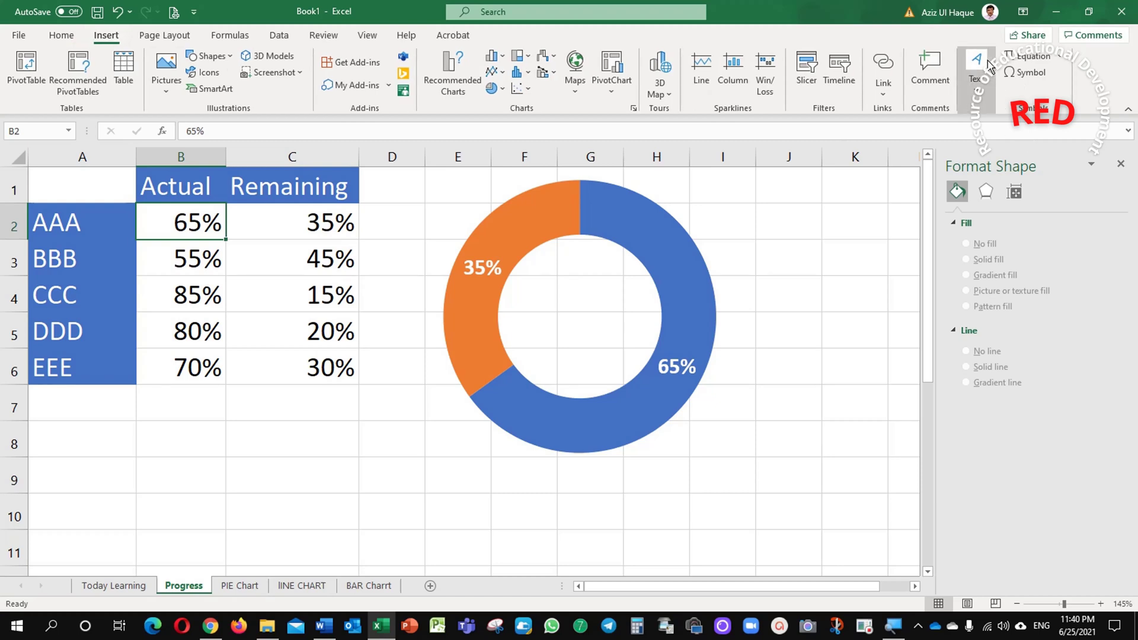
left_click(974, 77)
left_click(973, 153)
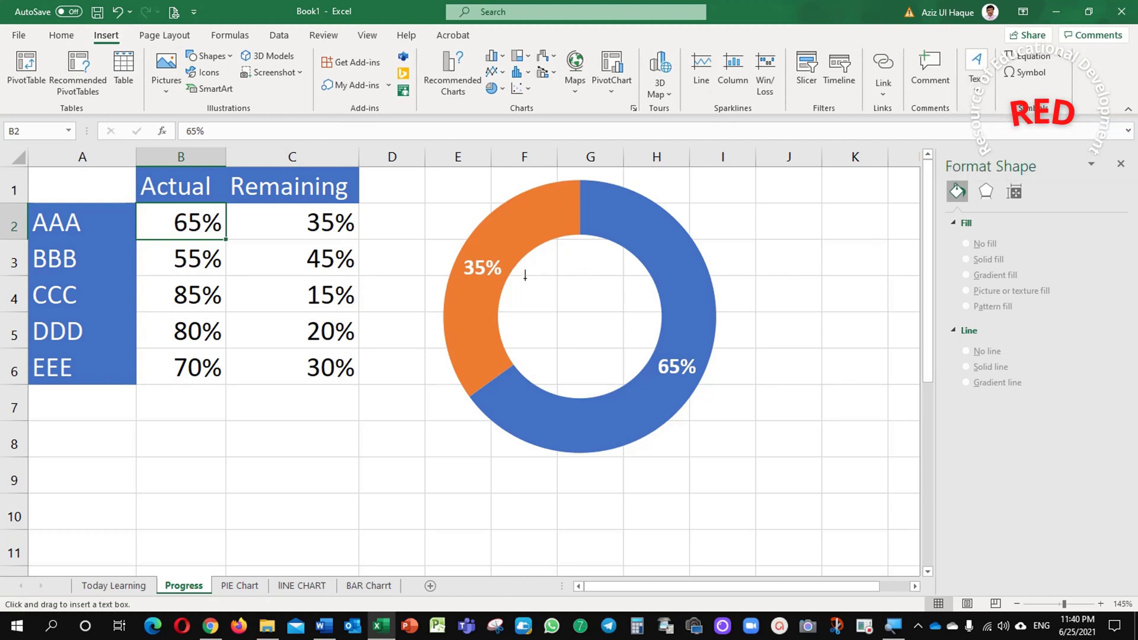
left_click_drag(524, 276, 634, 354)
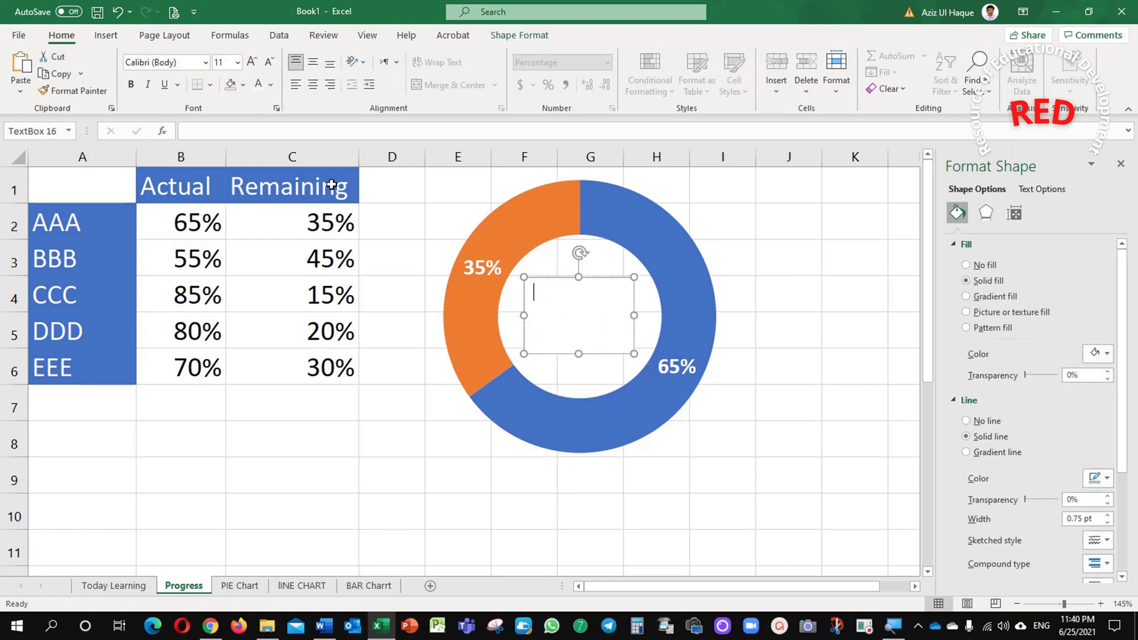
Link the text box to the AAA Actual value with the formula =$B$2.
left_click(322, 130)
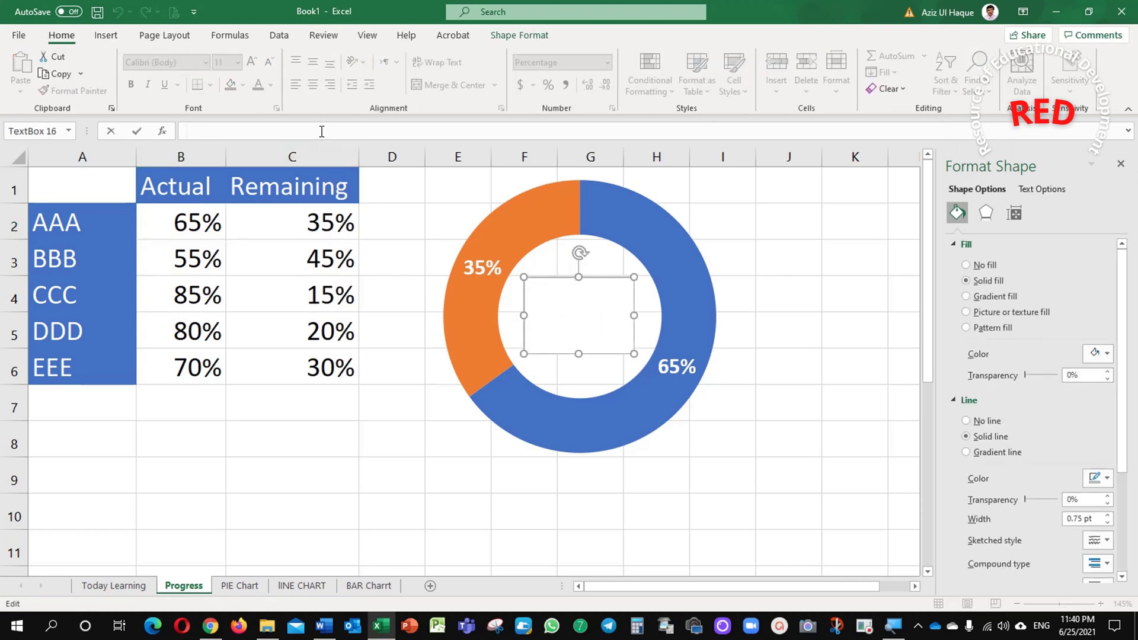
type("=")
left_click(200, 223)
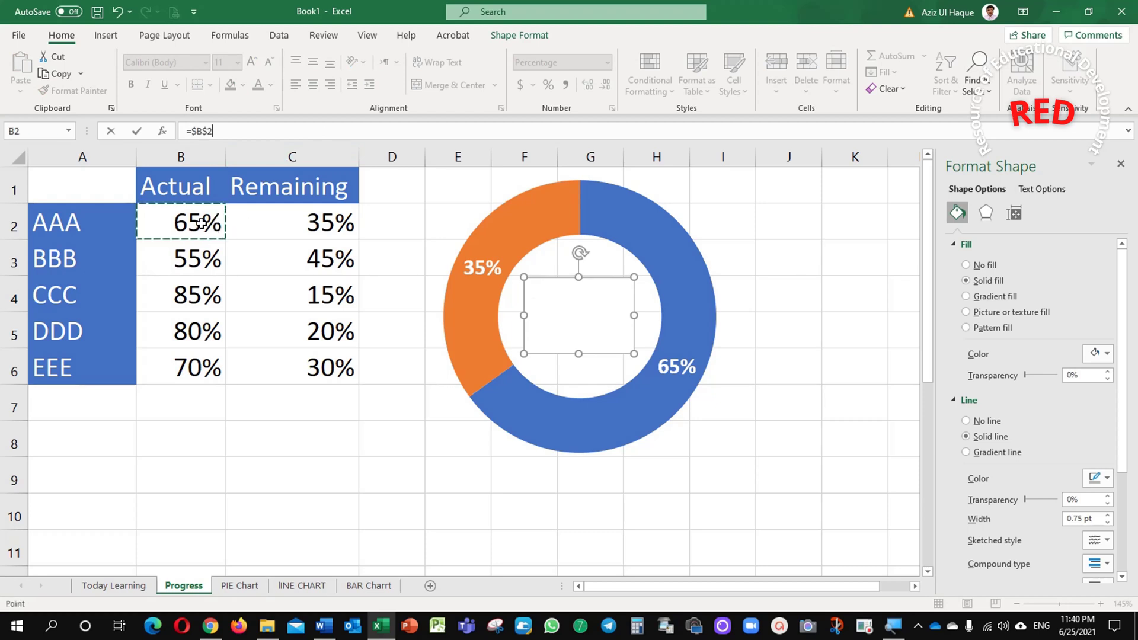
key("Return")
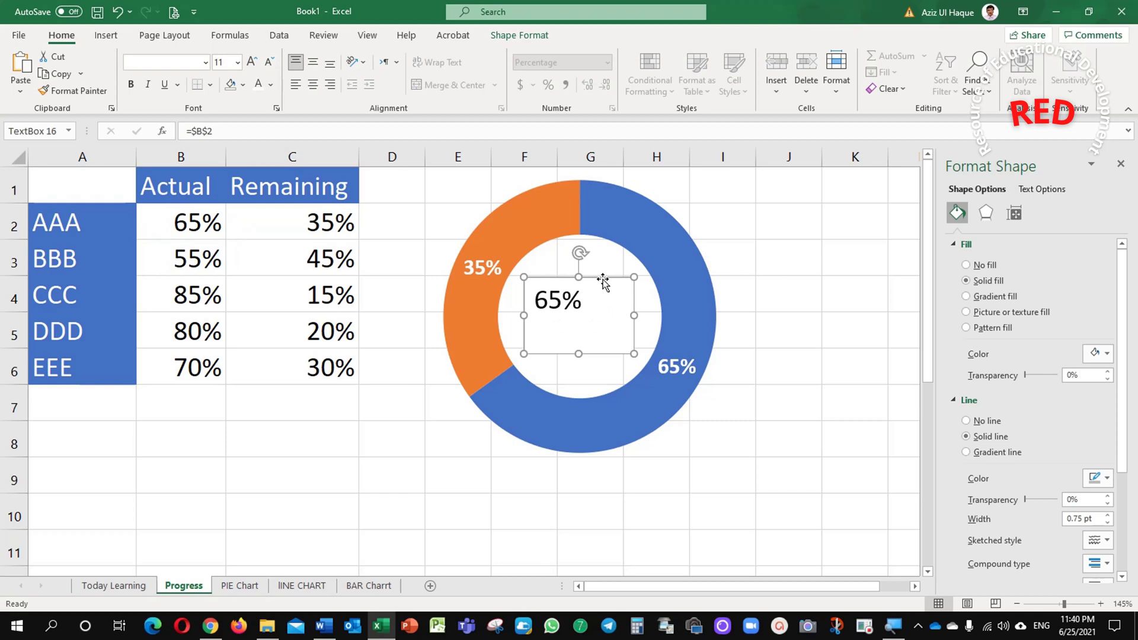
Set the text box font size to 32 and center its text horizontally and vertically.
left_click(251, 62)
left_click(251, 61)
left_click(313, 83)
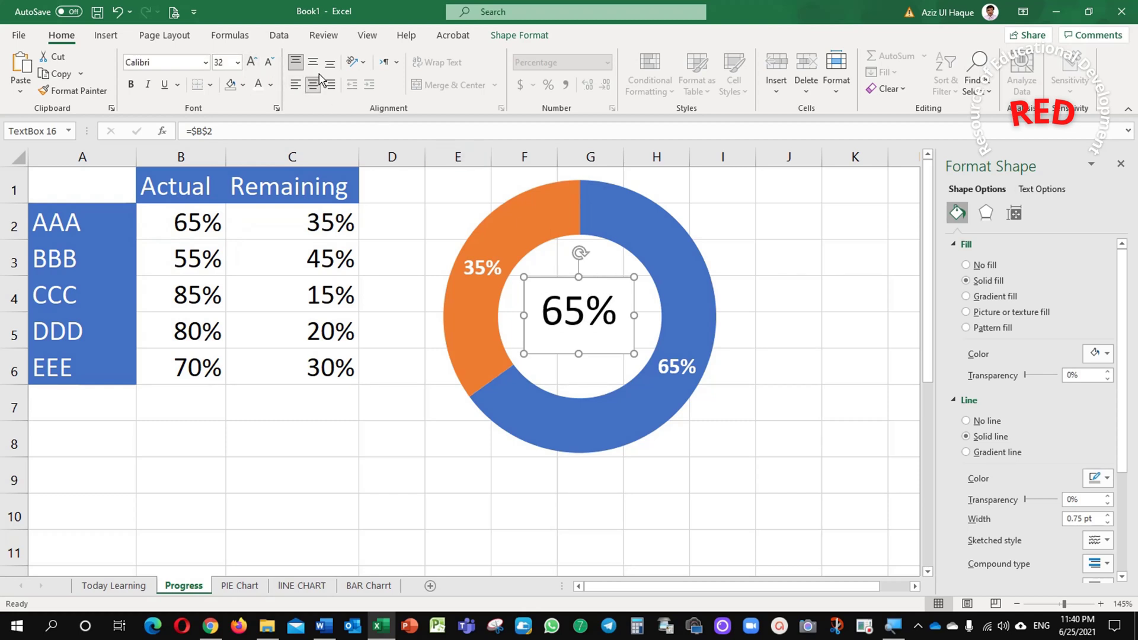
left_click(312, 62)
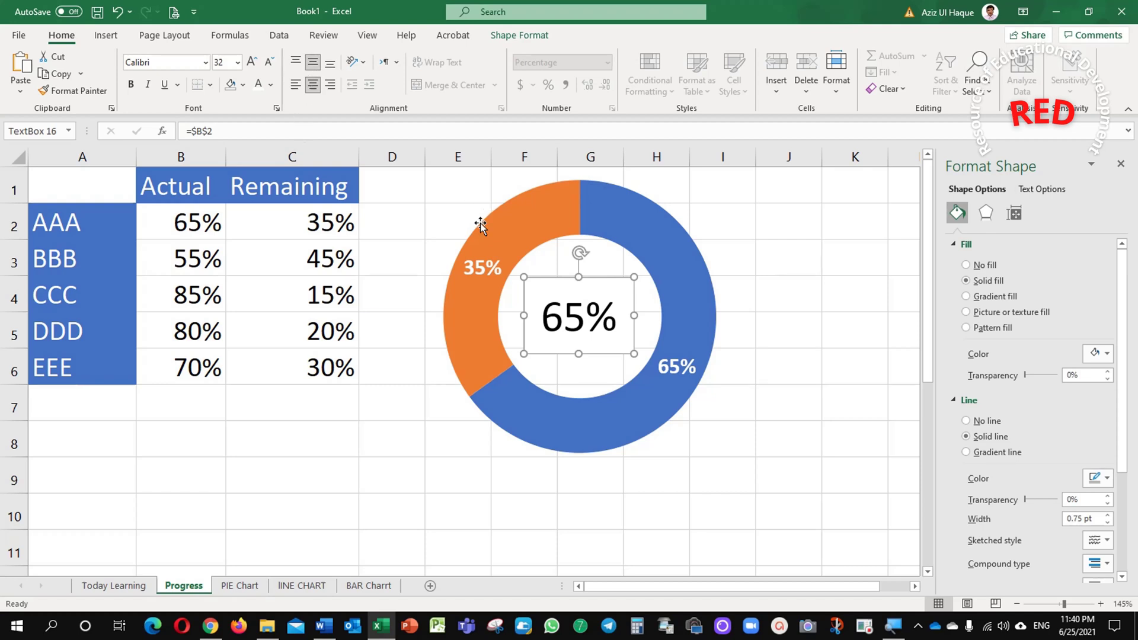
Set the center text box's font size to 36 and its font color to dark green.
left_click(251, 62)
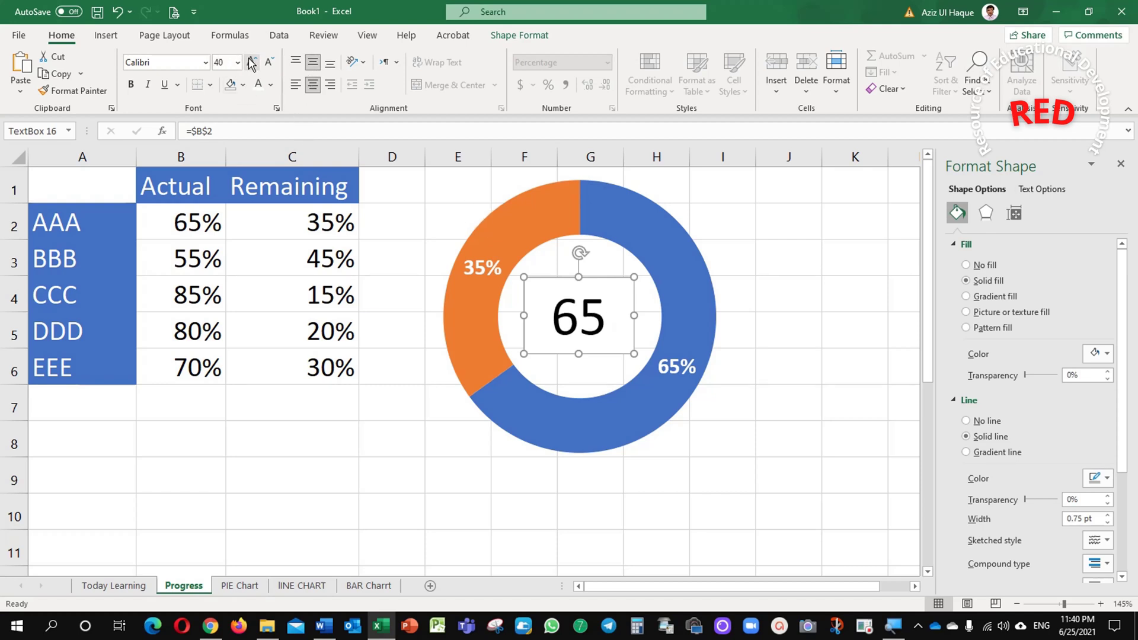
left_click(268, 62)
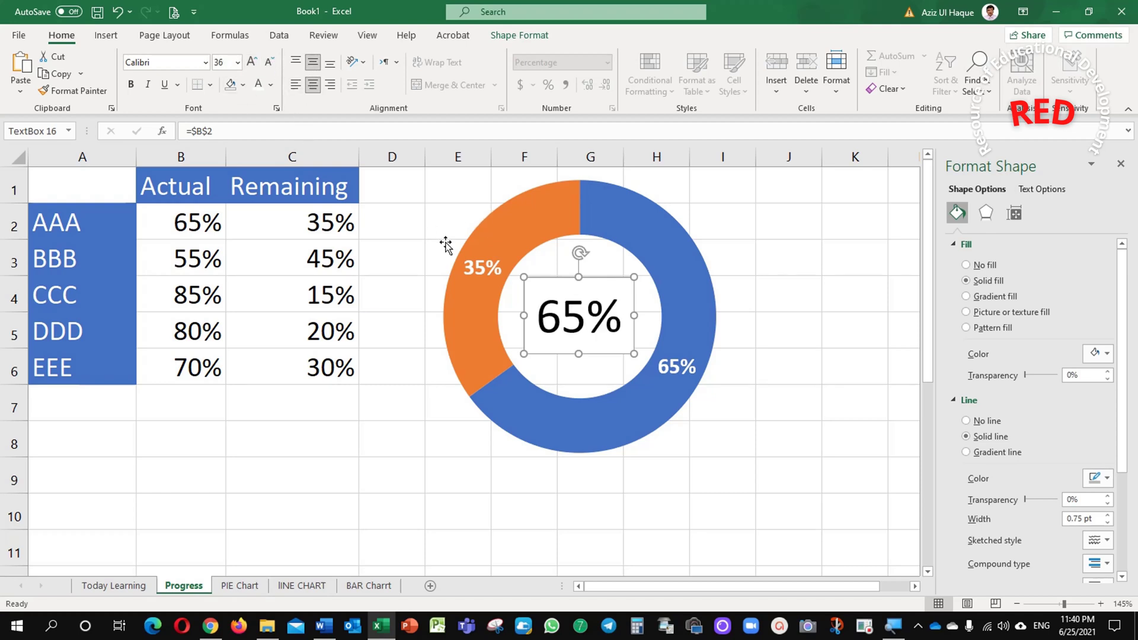
left_click(271, 87)
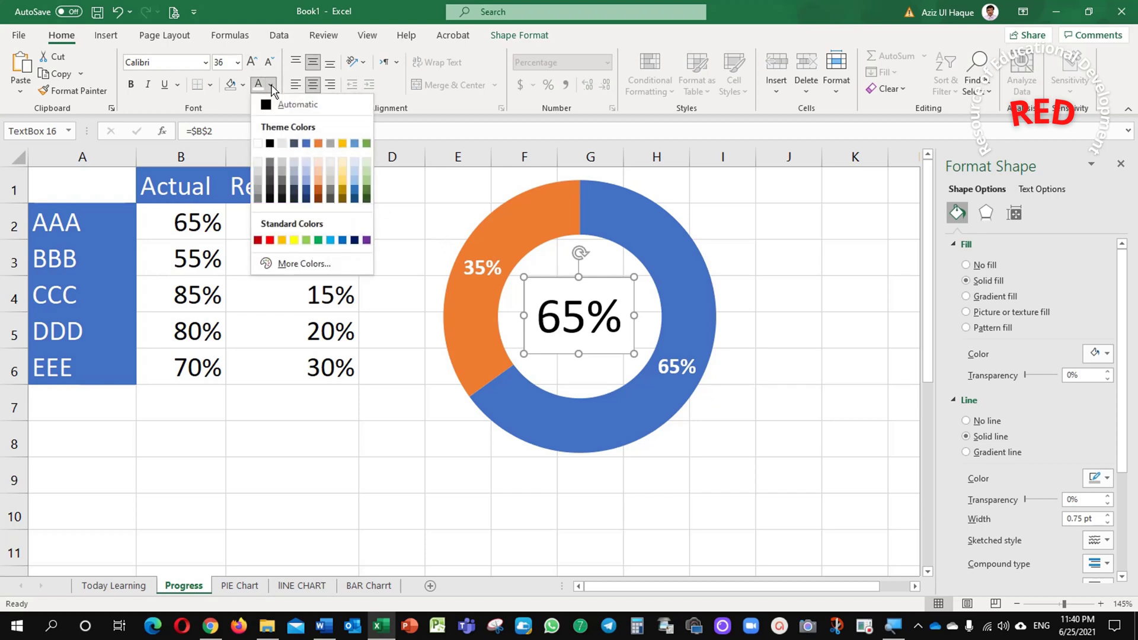
left_click(367, 191)
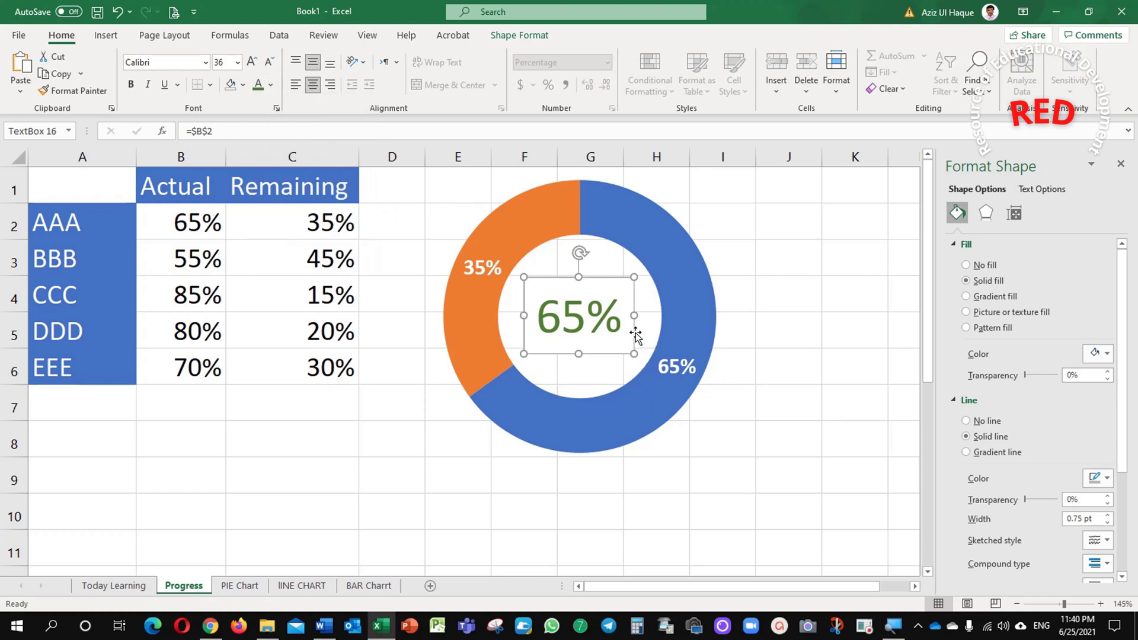
left_click(759, 372)
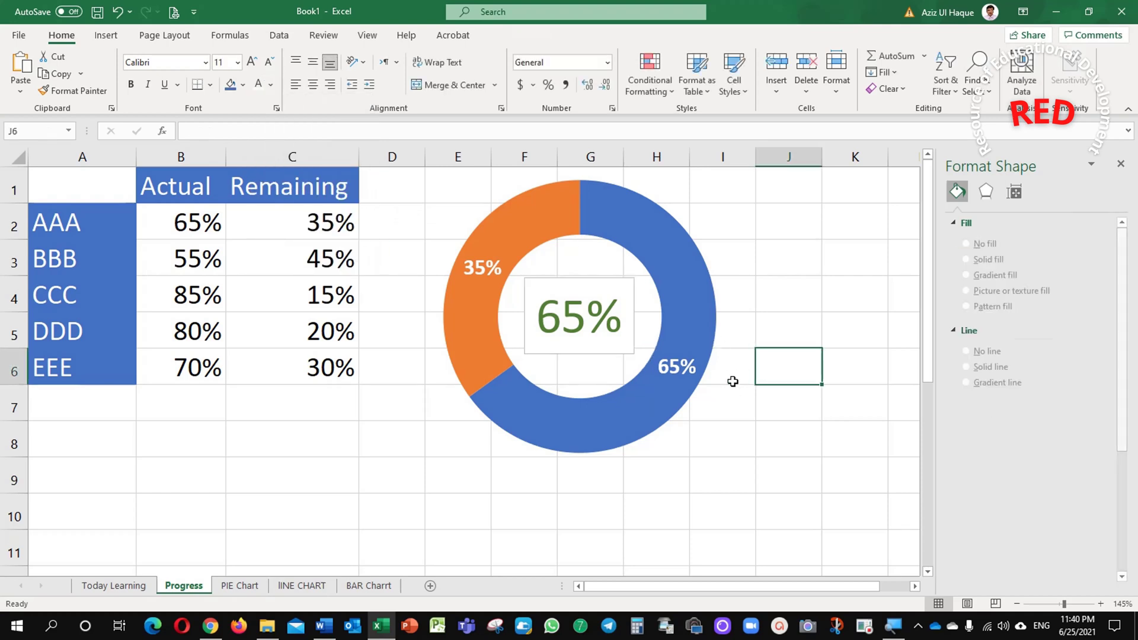
Fill the doughnut's Actual slice with standard purple.
left_click(675, 291)
left_click(681, 286)
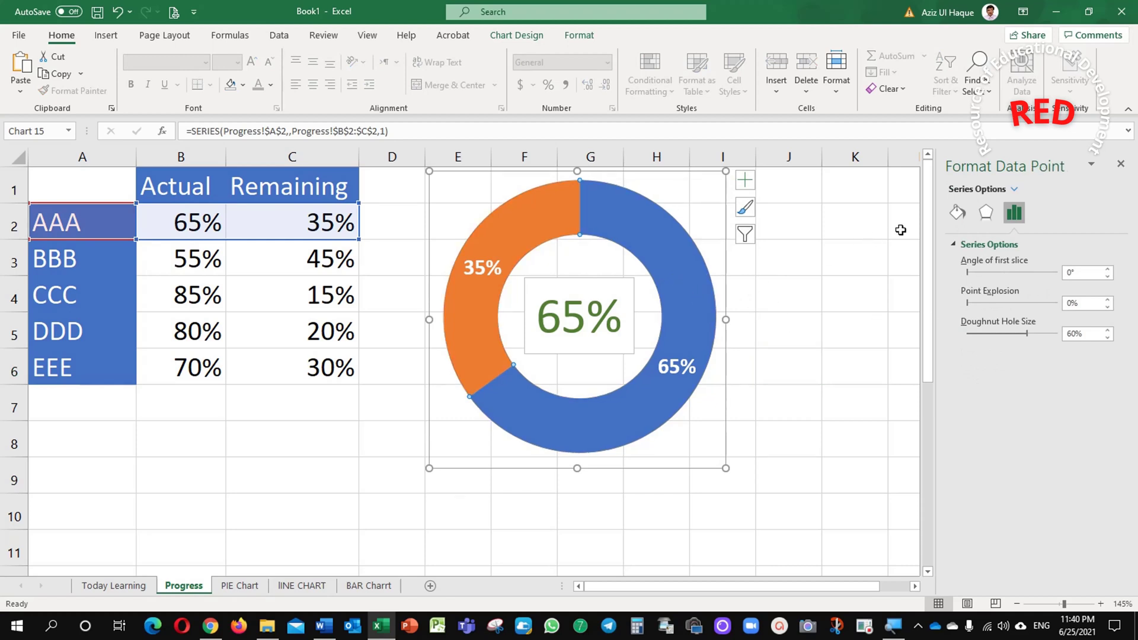
left_click(956, 212)
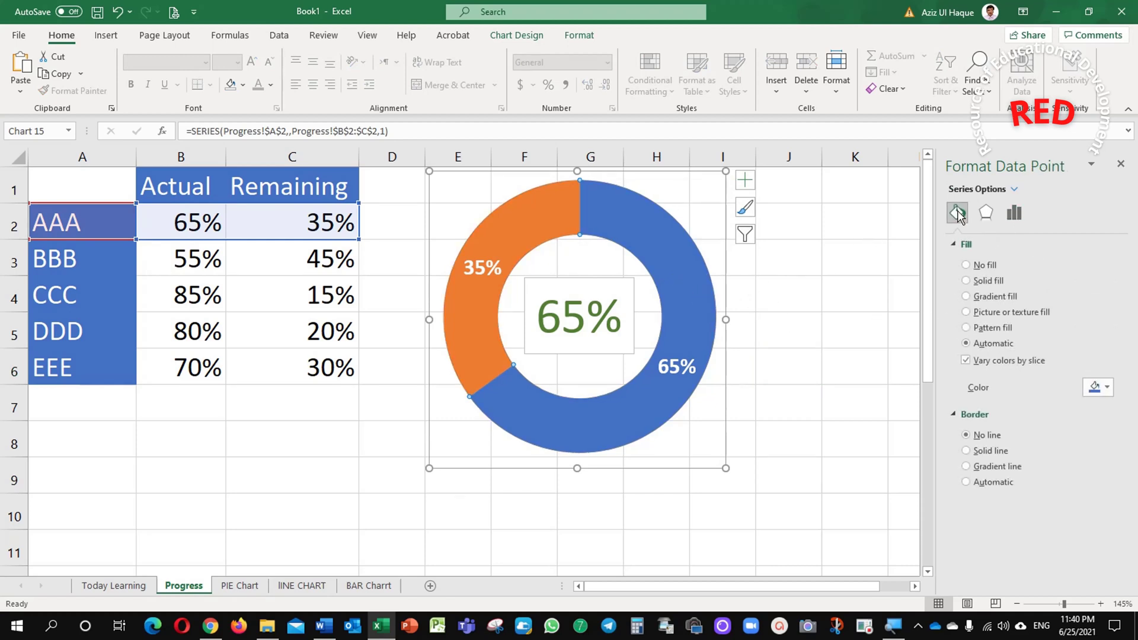
left_click(1108, 387)
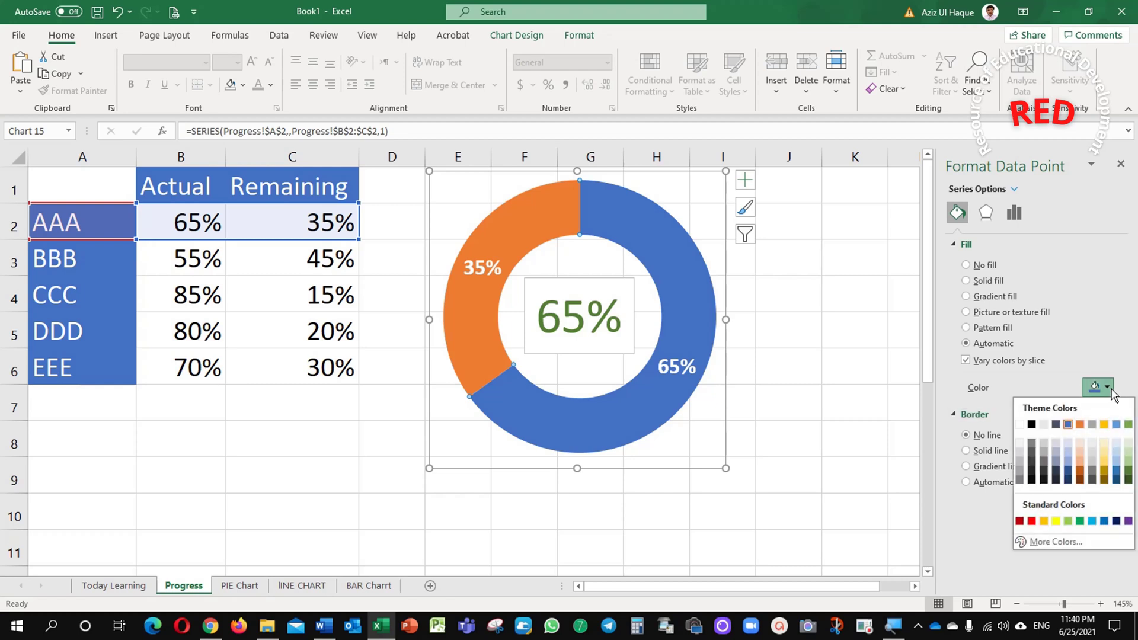
left_click(1127, 521)
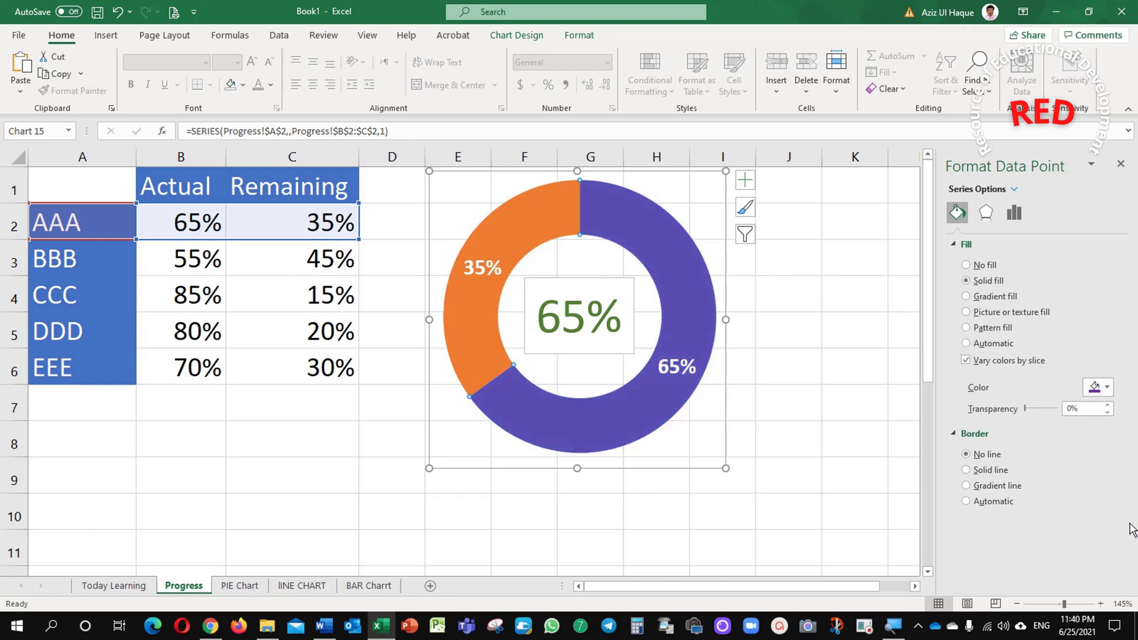
Fill the doughnut's Remaining slice with standard blue.
left_click(538, 228)
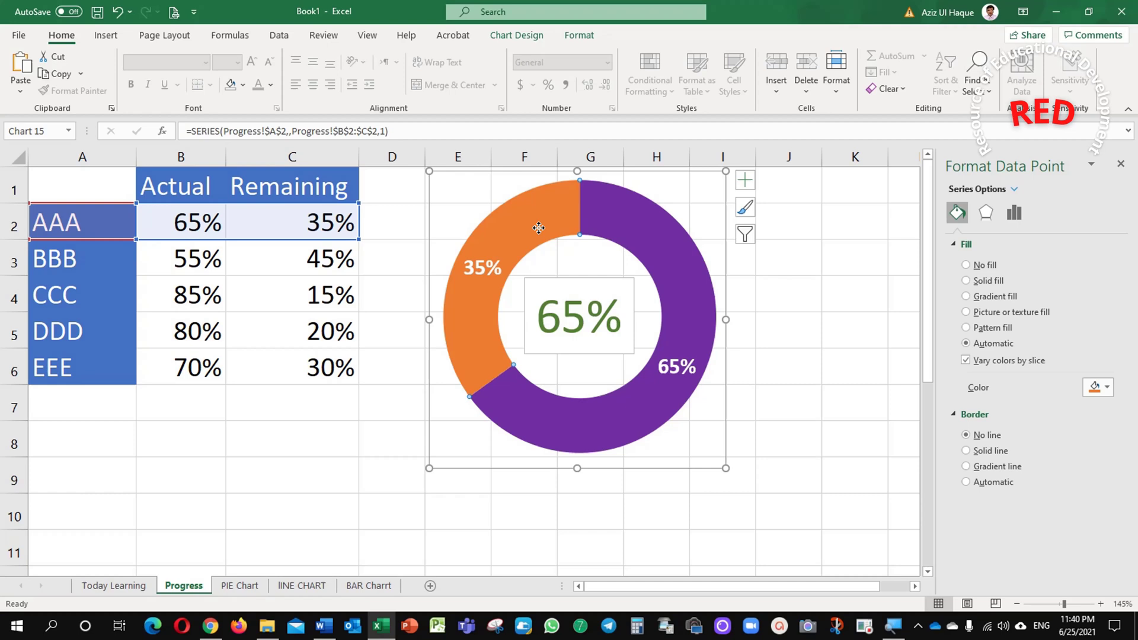
left_click(1105, 387)
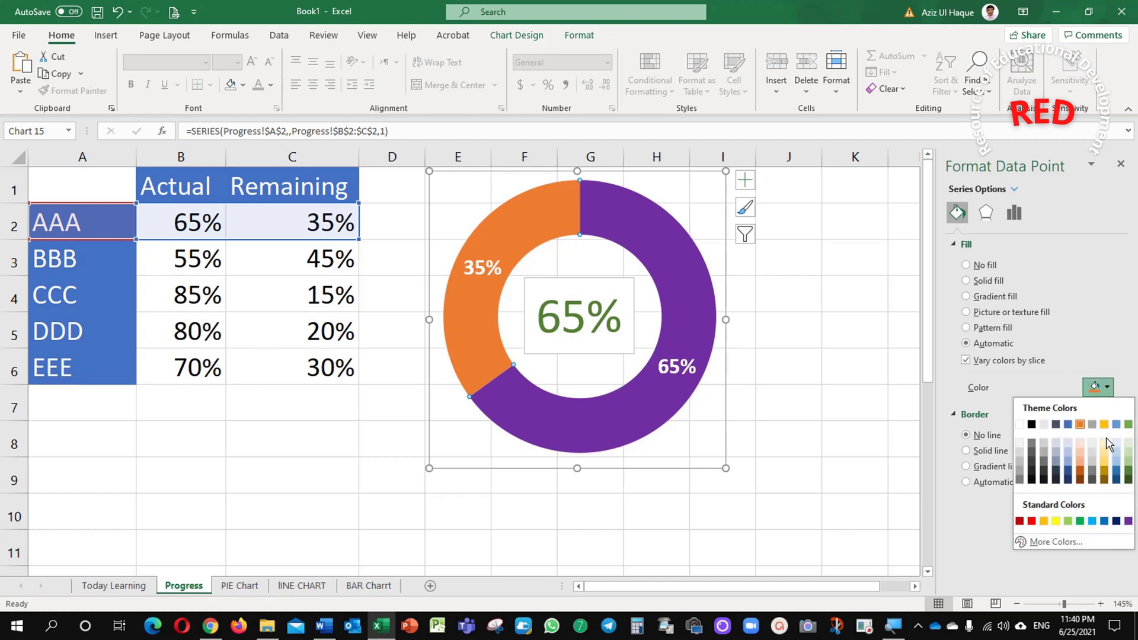
left_click(1104, 521)
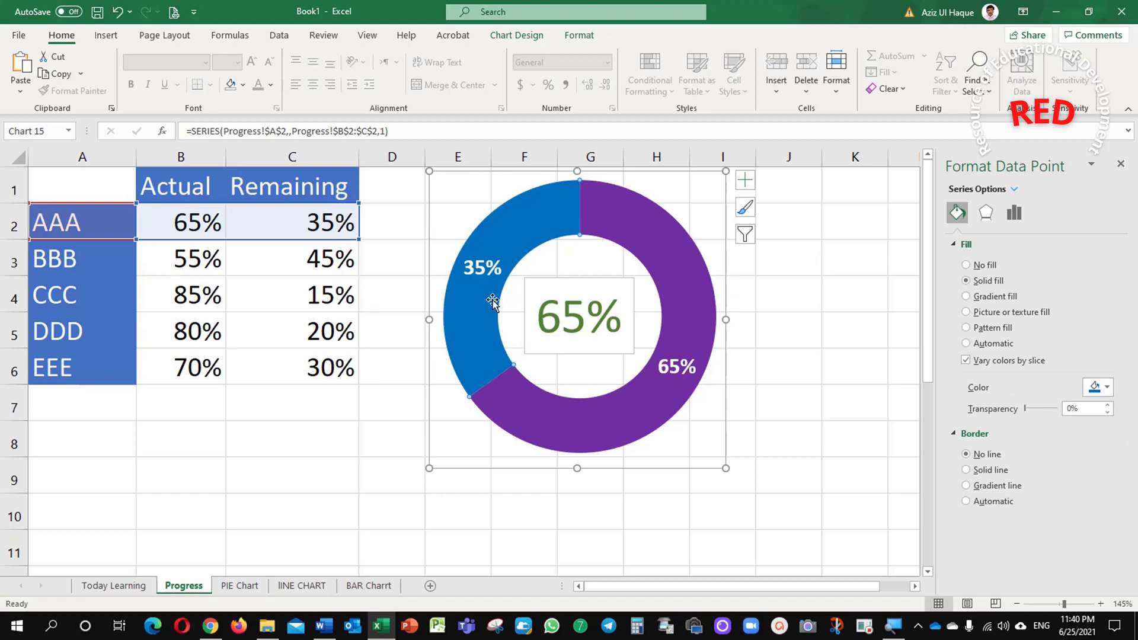
left_click(386, 459)
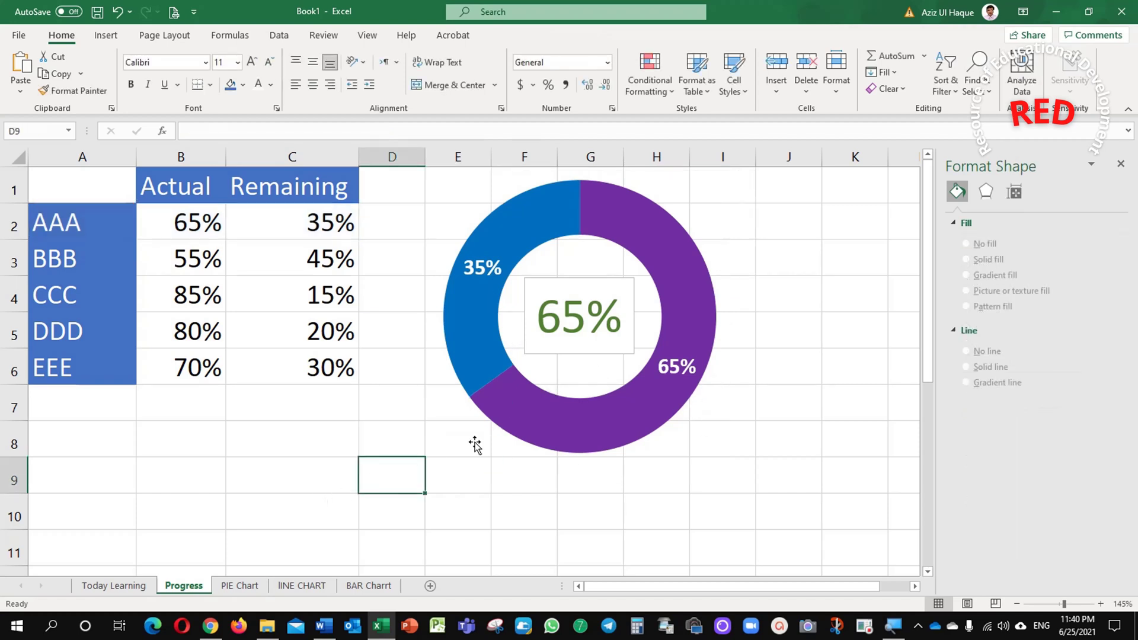
Insert an empty doughnut chart and move it, reduced in size, below the data table.
left_click(308, 436)
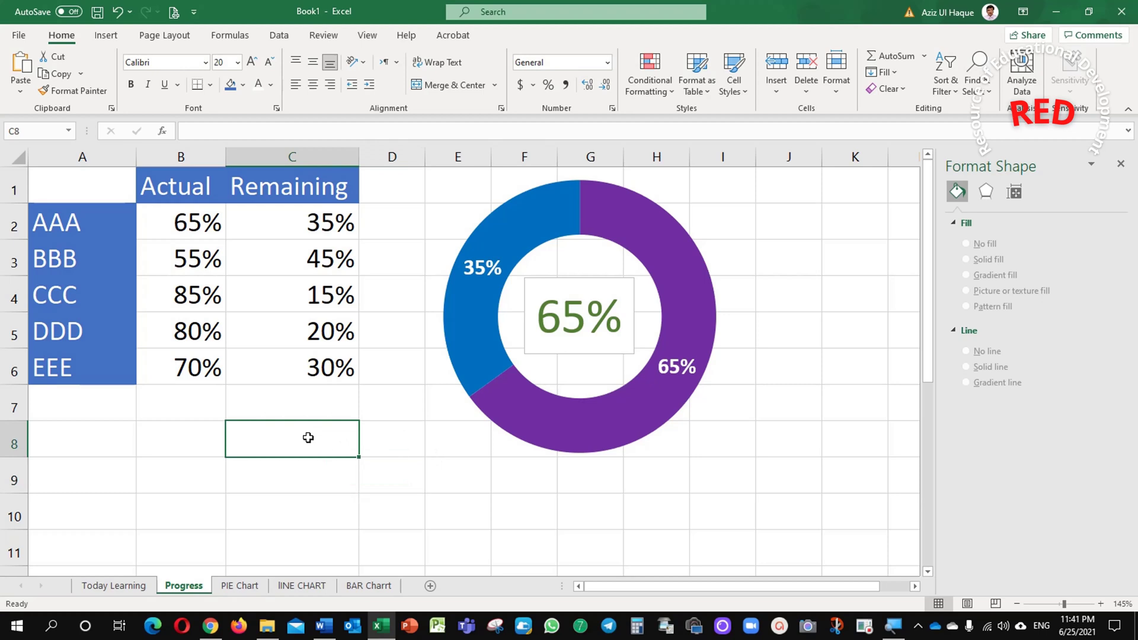
left_click(106, 36)
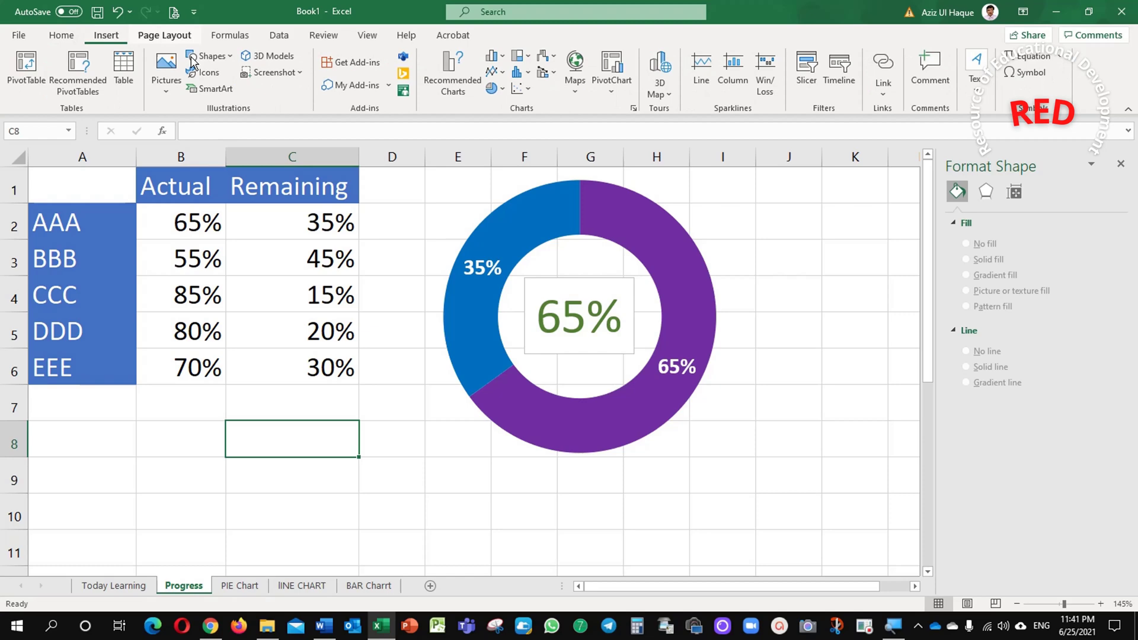
left_click(492, 95)
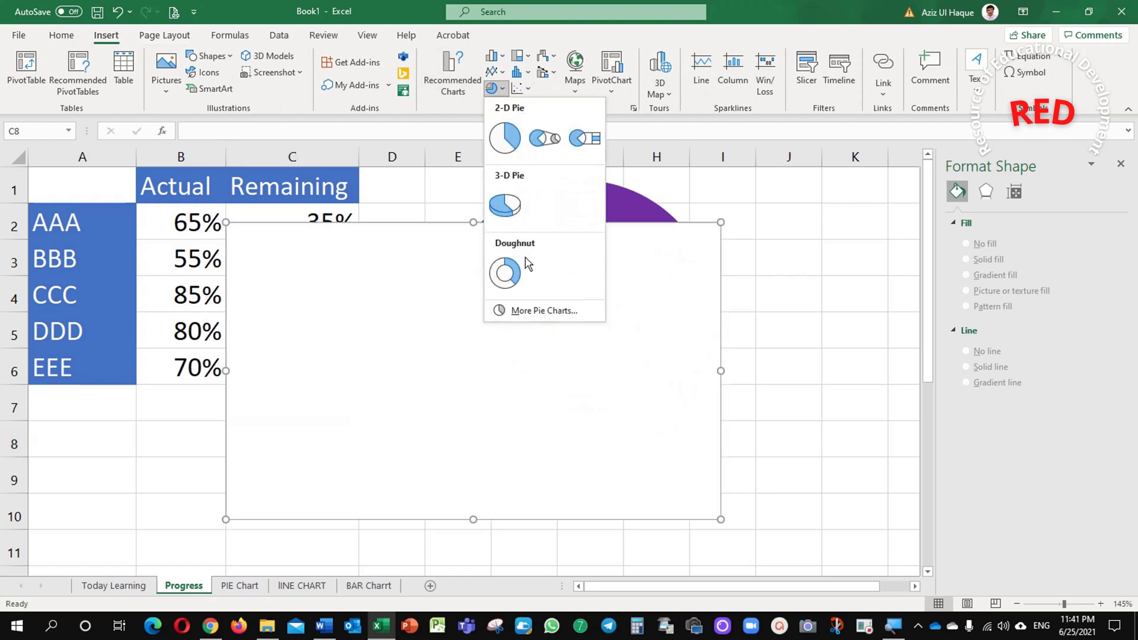
left_click(505, 272)
scroll(575, 445, "down", 3)
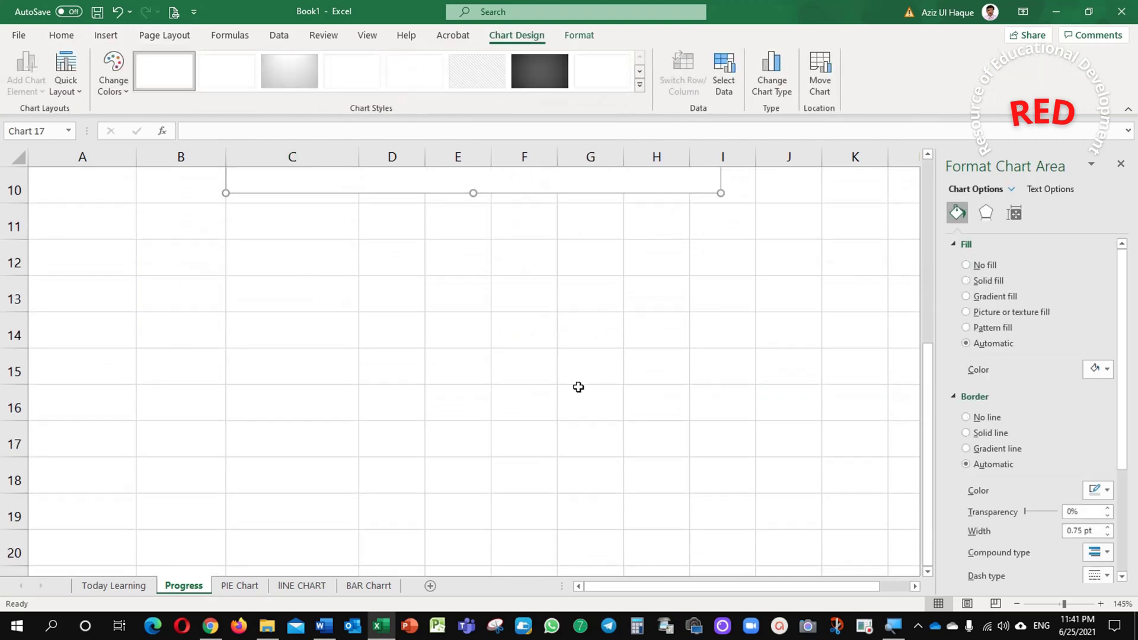
scroll(575, 285, "up", 2)
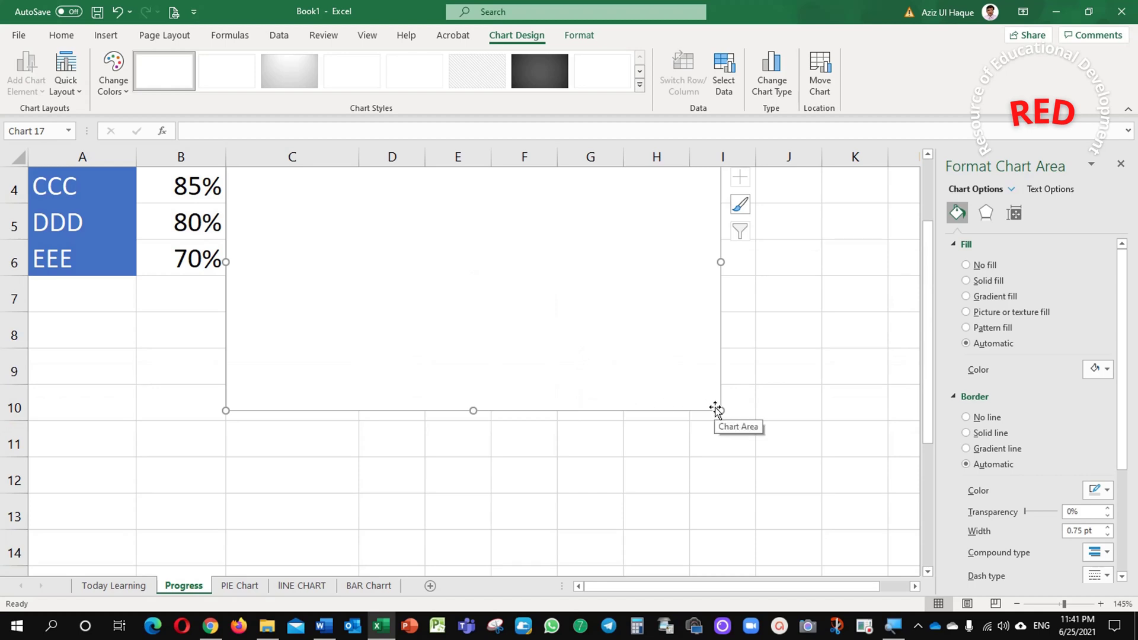
left_click_drag(718, 408, 359, 481)
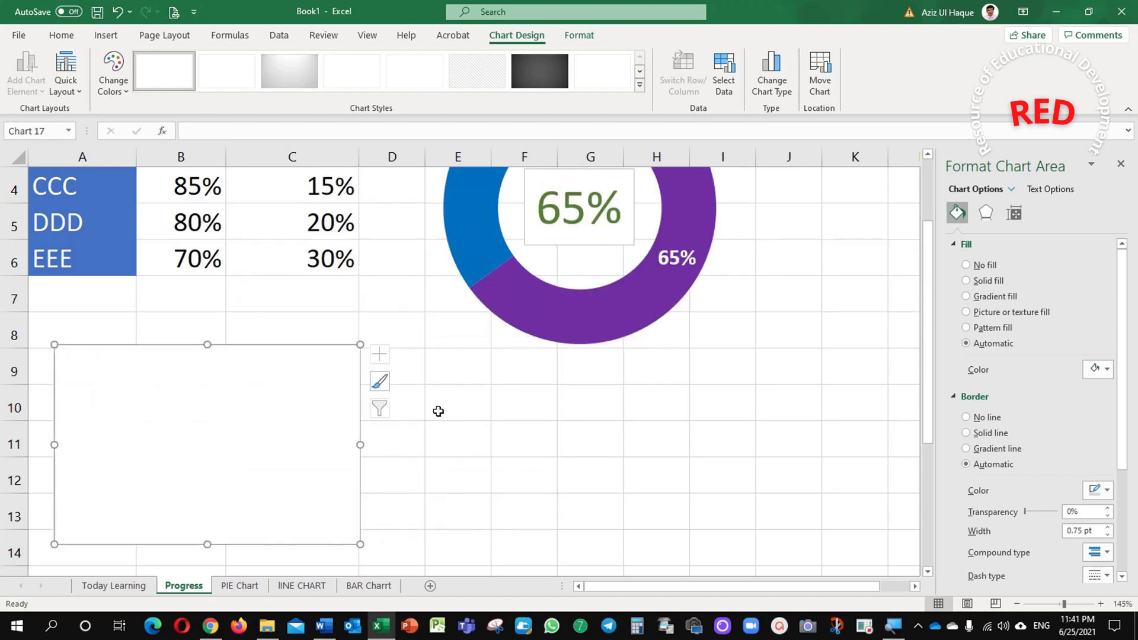
Set the new empty chart's height and width to 3" each.
left_click(579, 35)
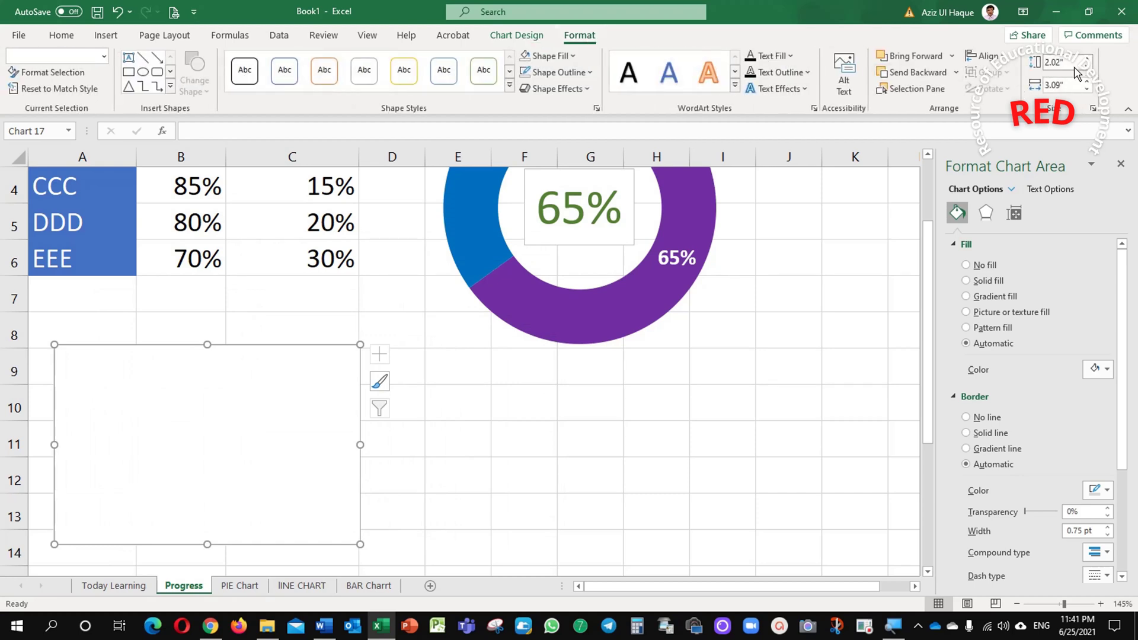
left_click(1057, 64)
left_click(1068, 63)
type("3")
left_click(1073, 88)
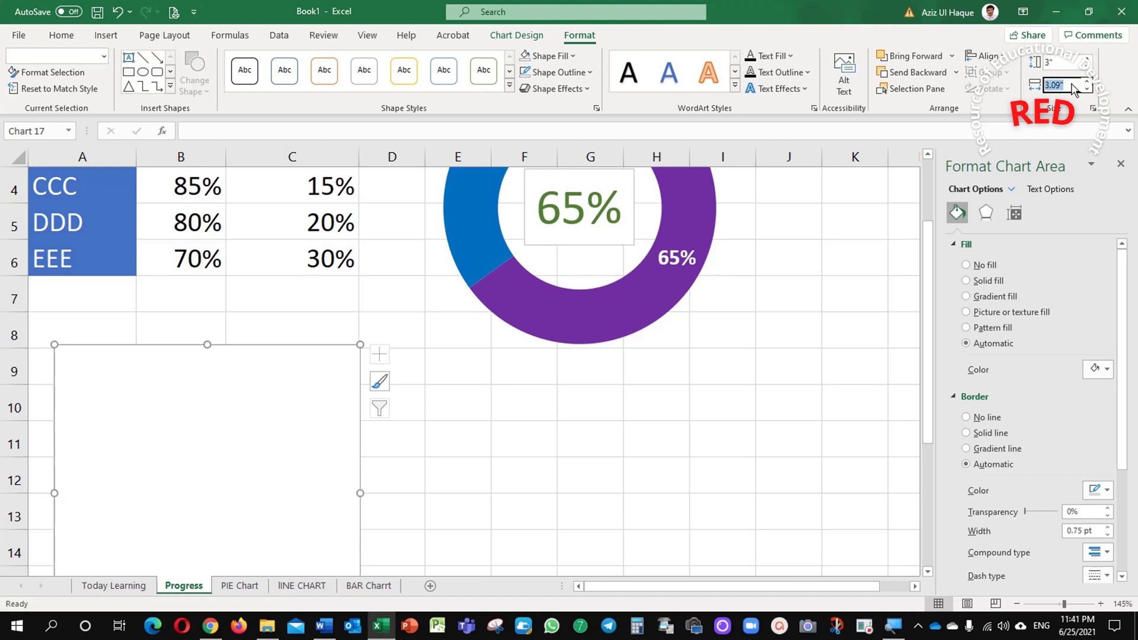
type("3")
key("Return")
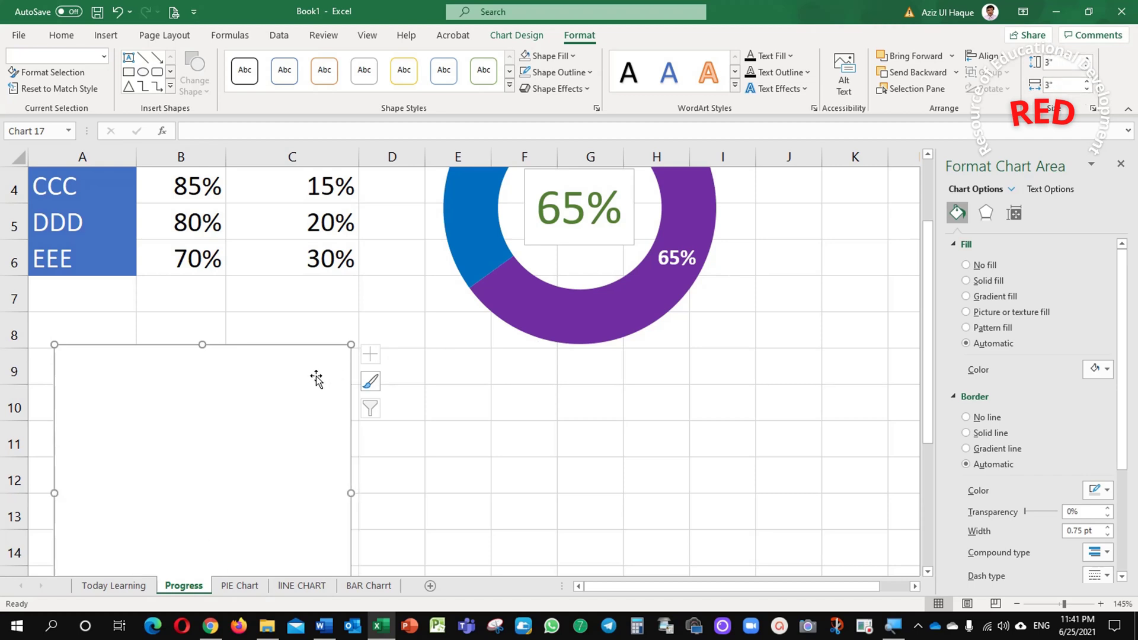
Add a data series of twenty equal values of 1 to the empty doughnut chart and accept the data source.
right_click(228, 424)
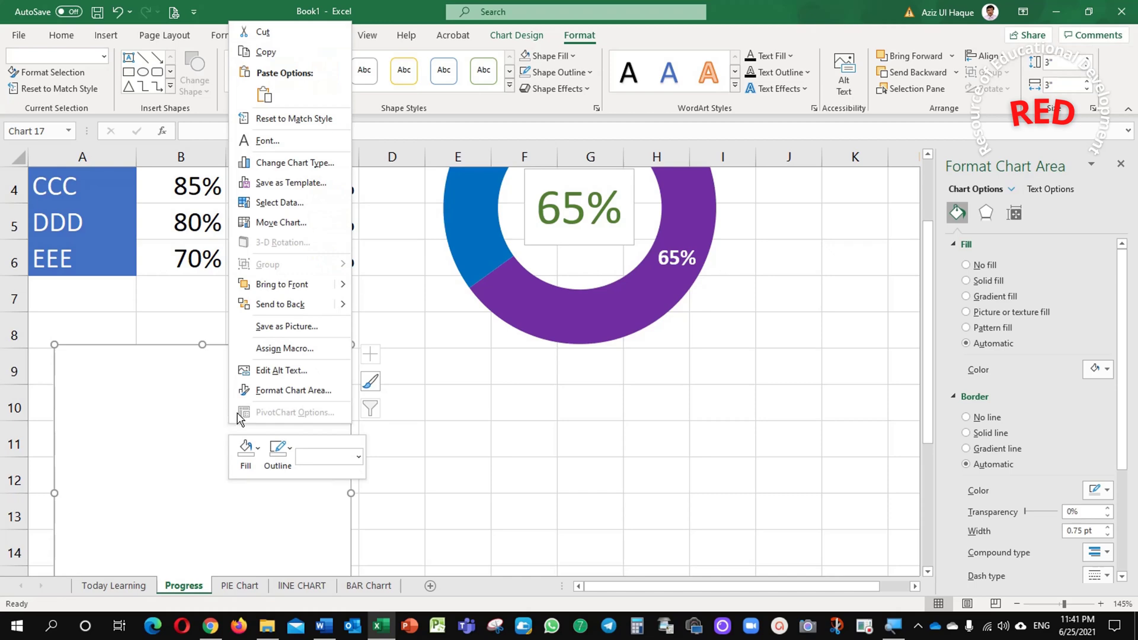
left_click(287, 202)
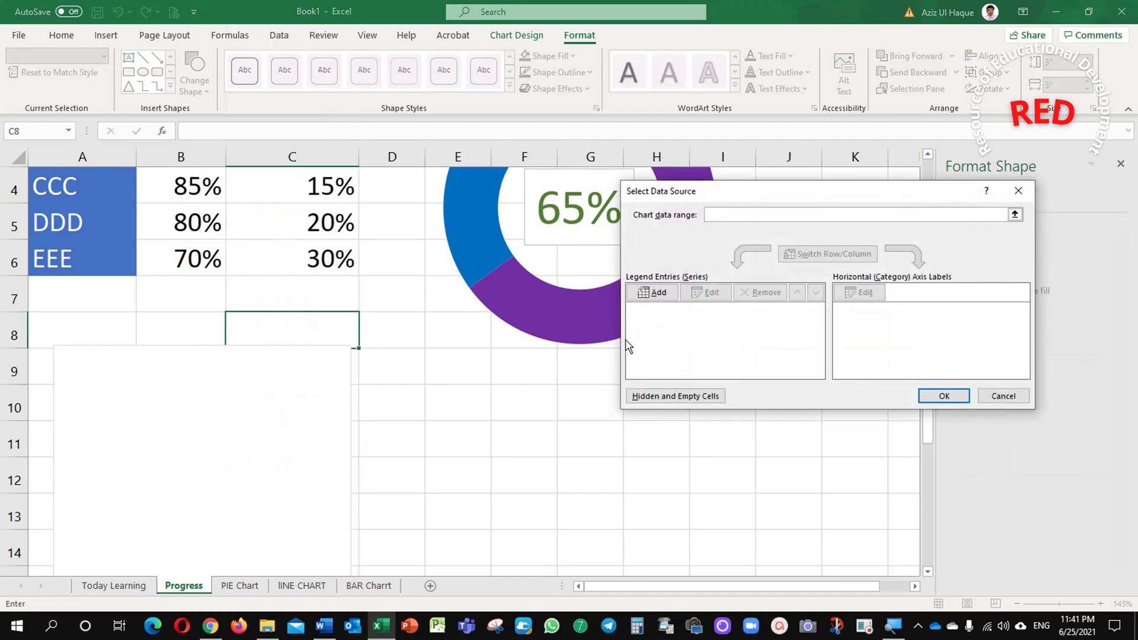
left_click(655, 292)
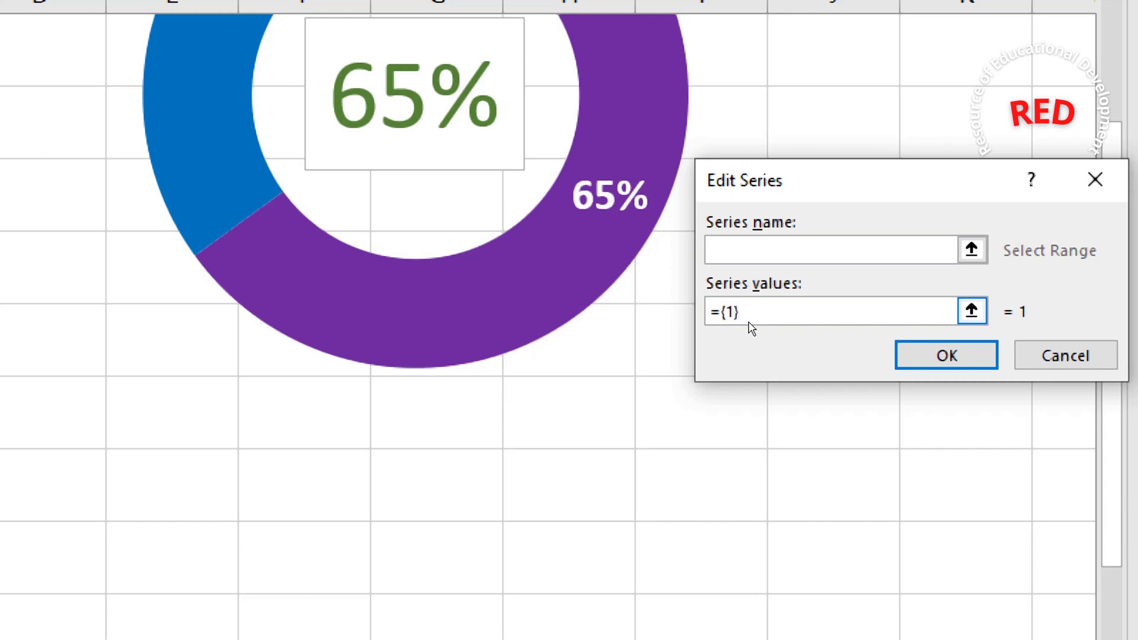
type(",")
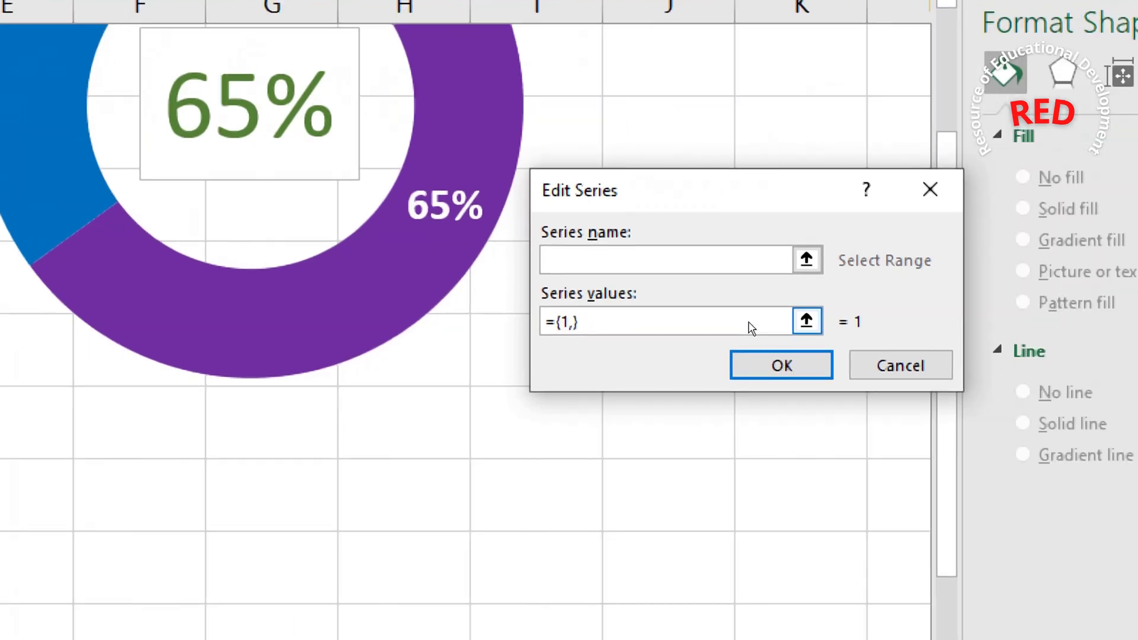
type("1")
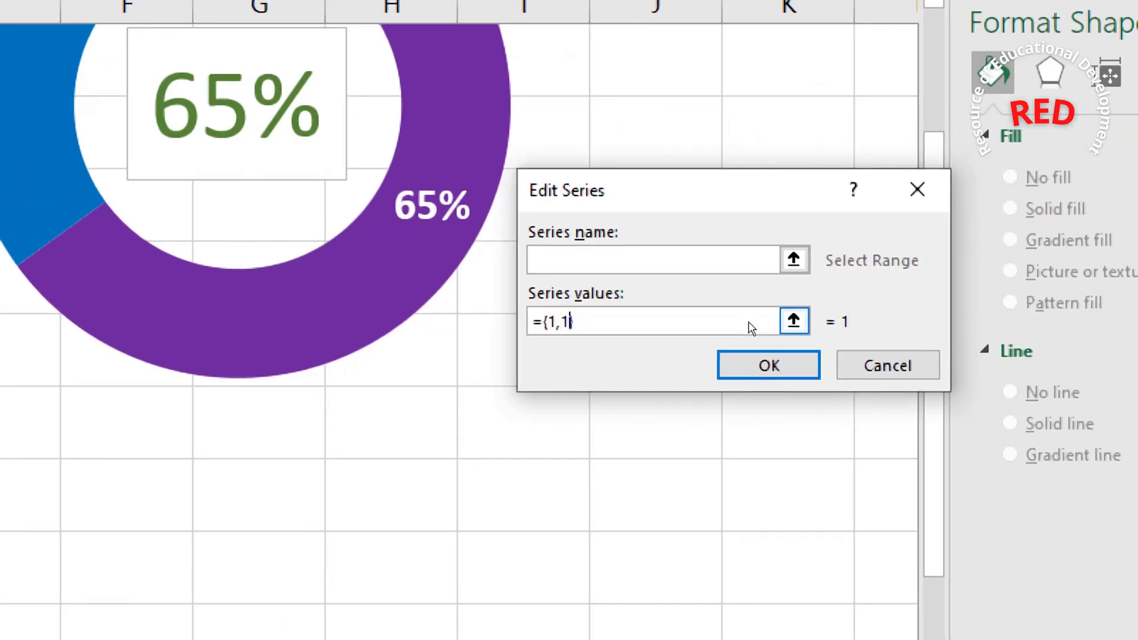
type(",1,1")
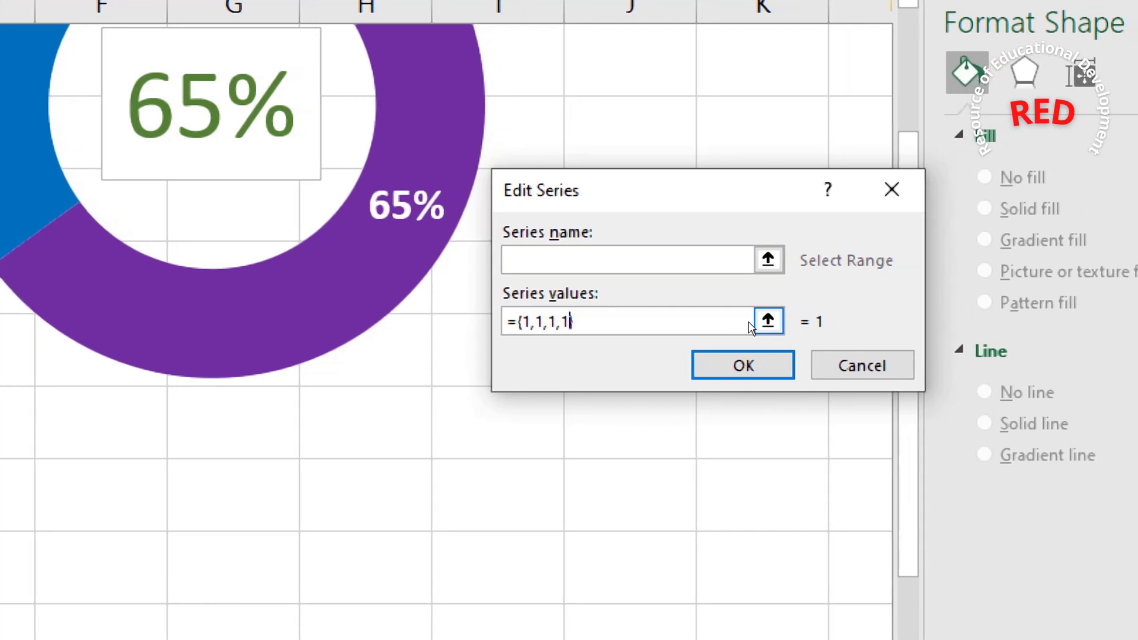
type(",1,1,1")
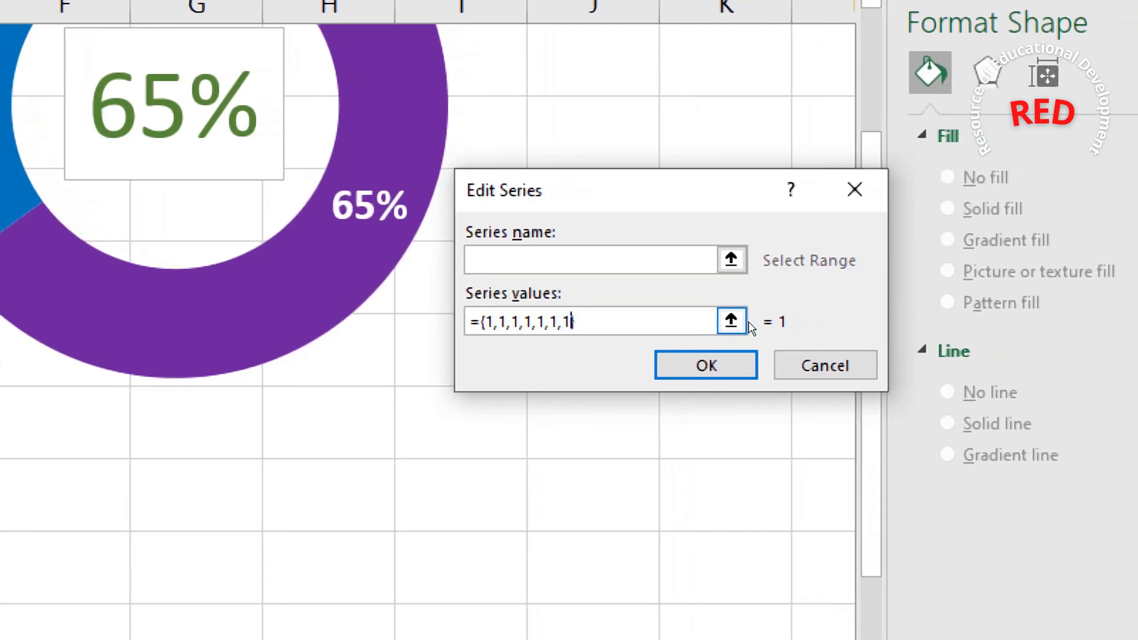
type(",1,1")
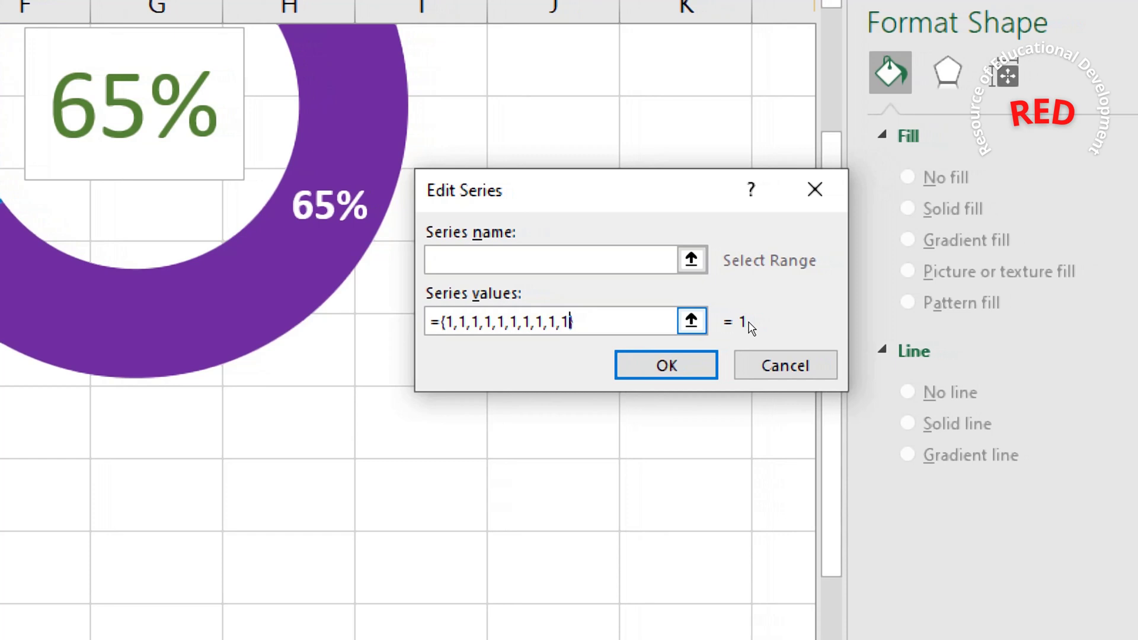
type(",1,1,")
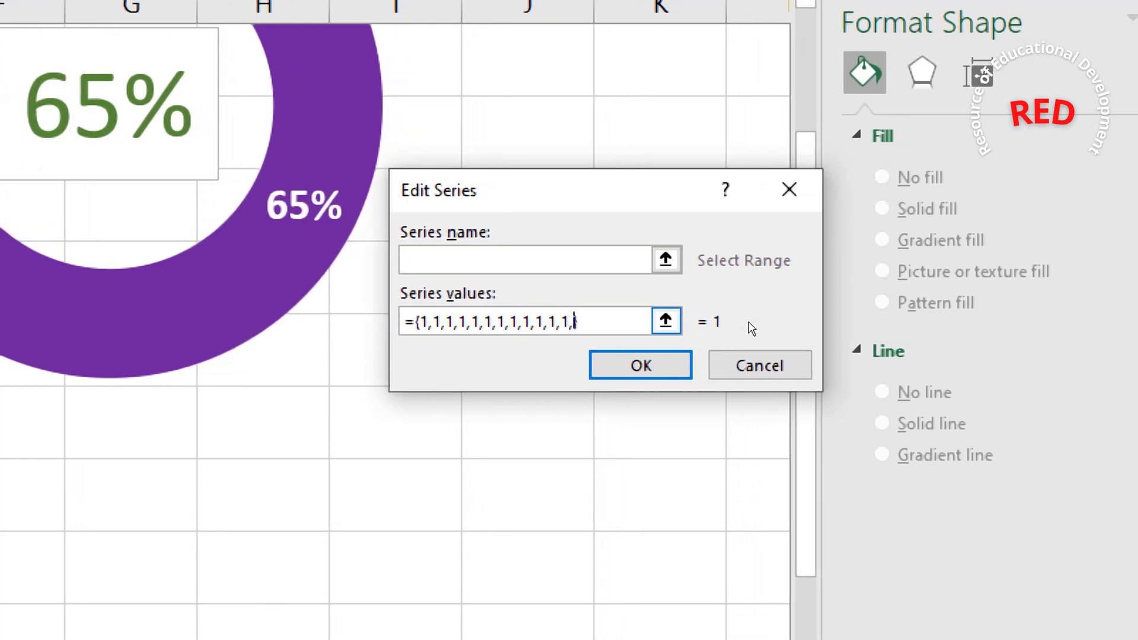
type("1,1,1")
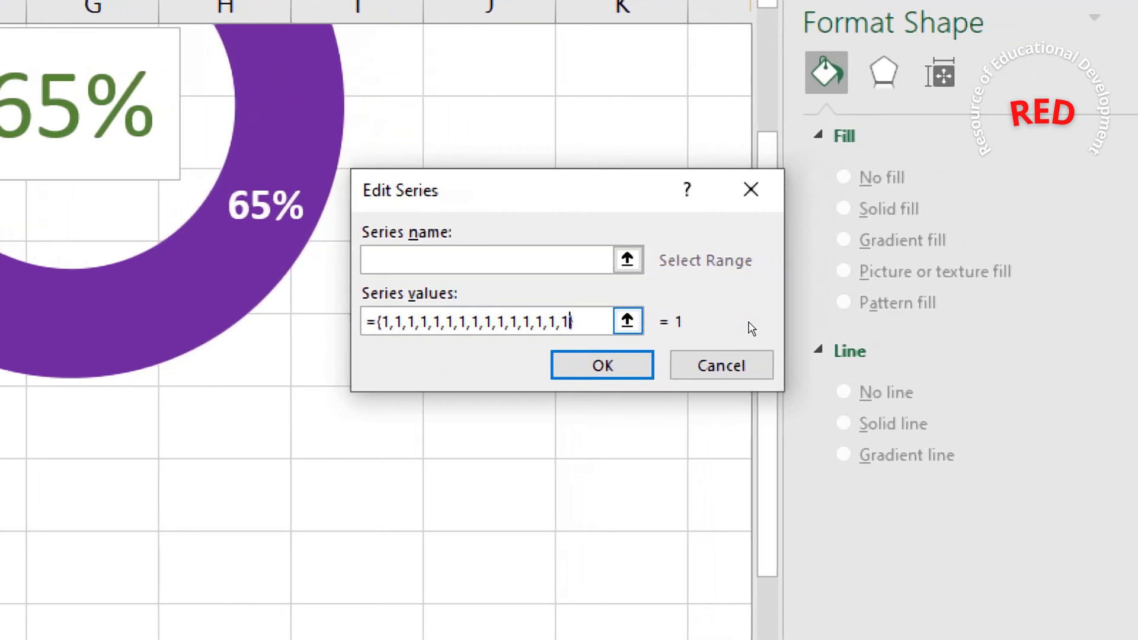
type(",1,1")
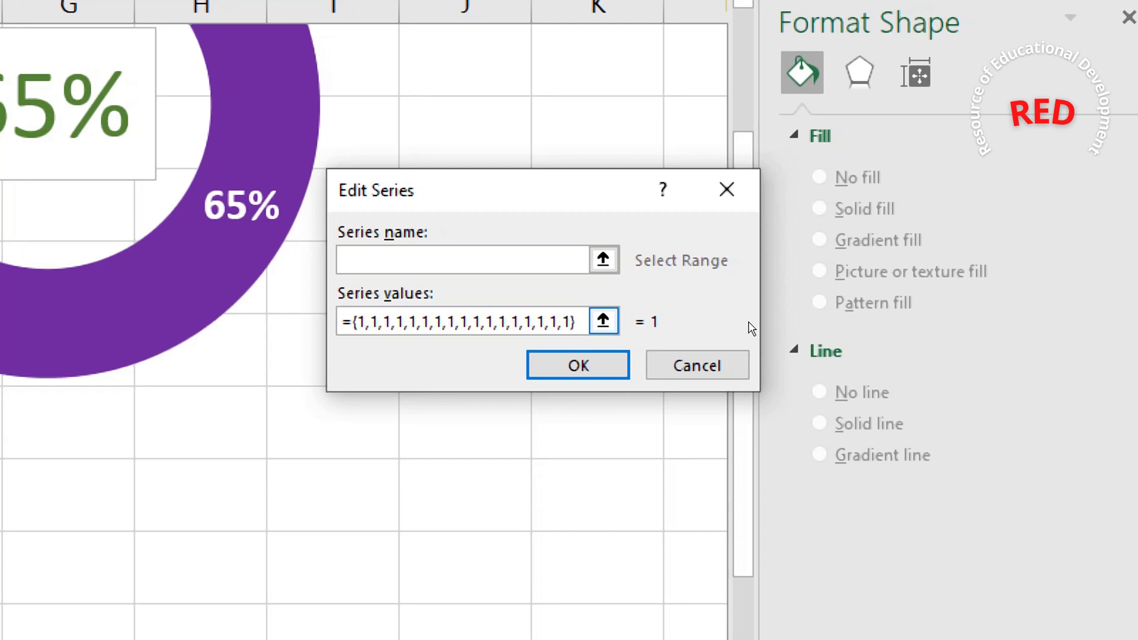
type(",1,1,")
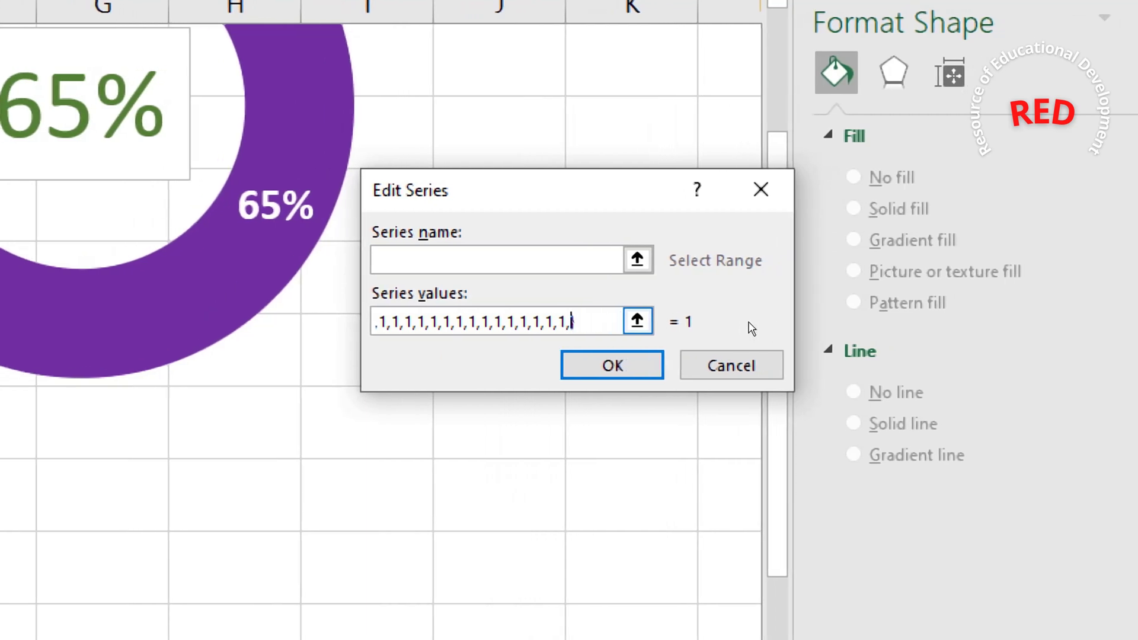
type("1}")
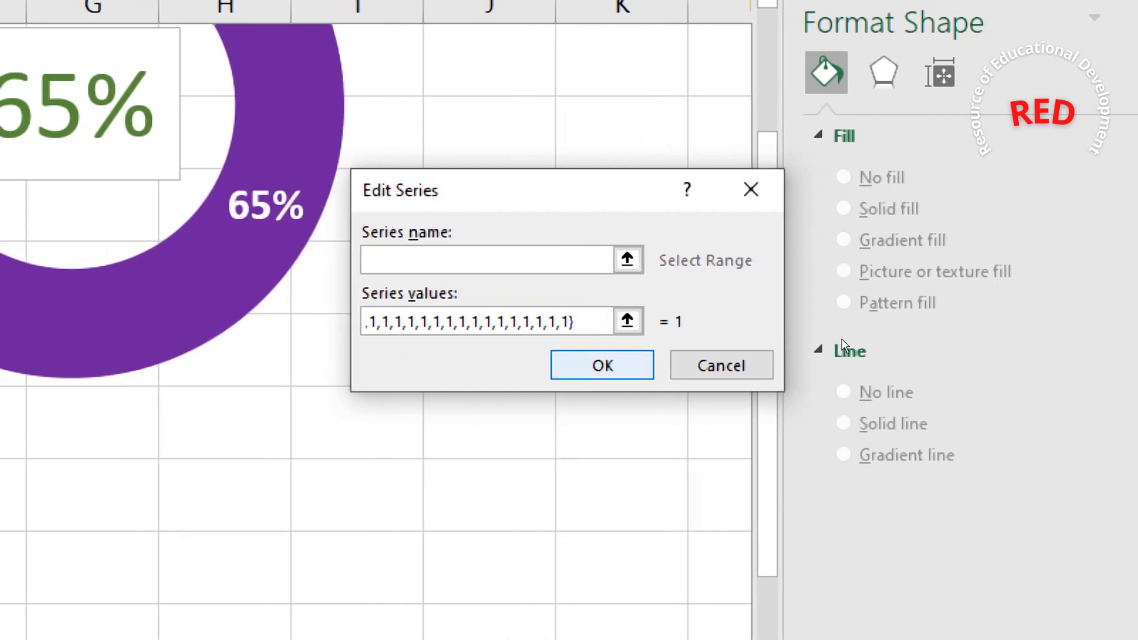
key("Return")
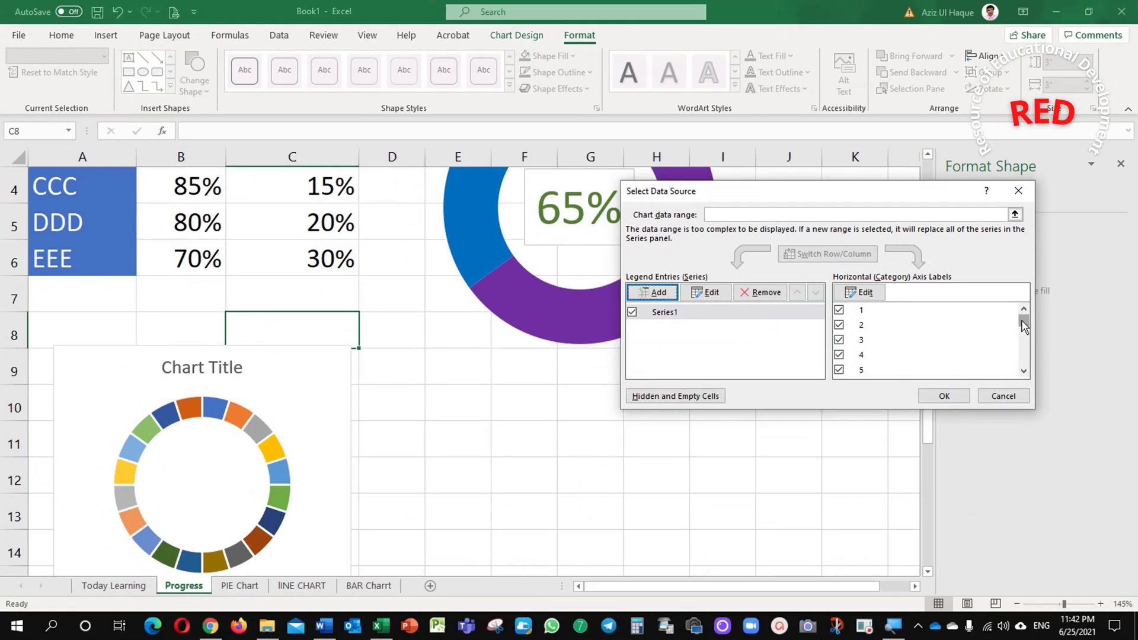
left_click_drag(1024, 326, 1023, 358)
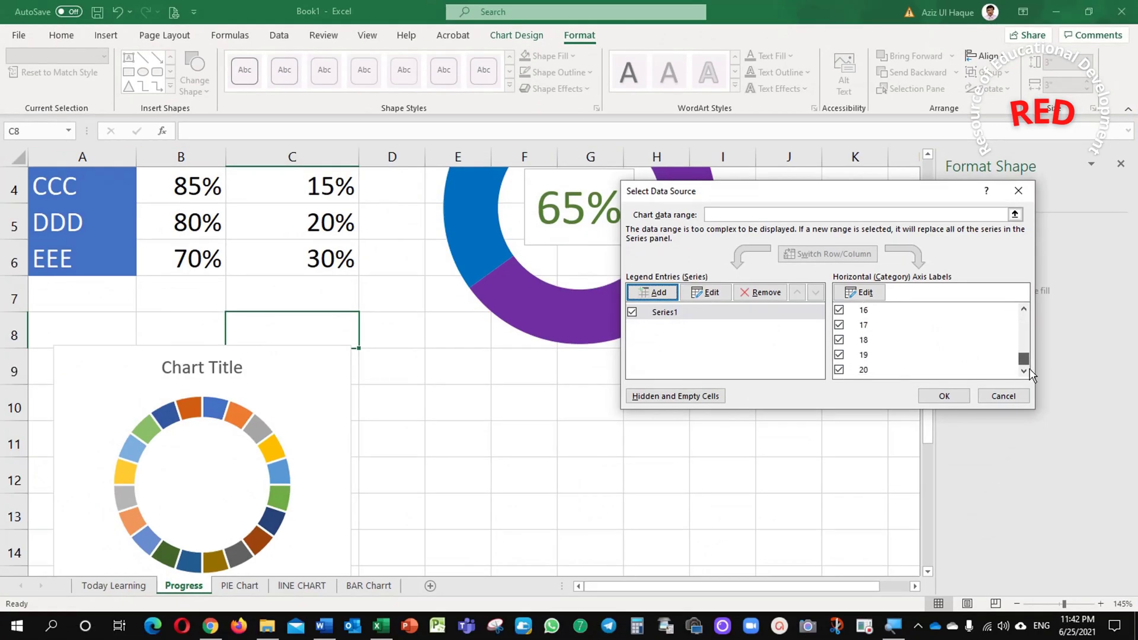
left_click(944, 396)
Remove the title and legend from the segmented doughnut chart.
scroll(355, 482, "down", 2)
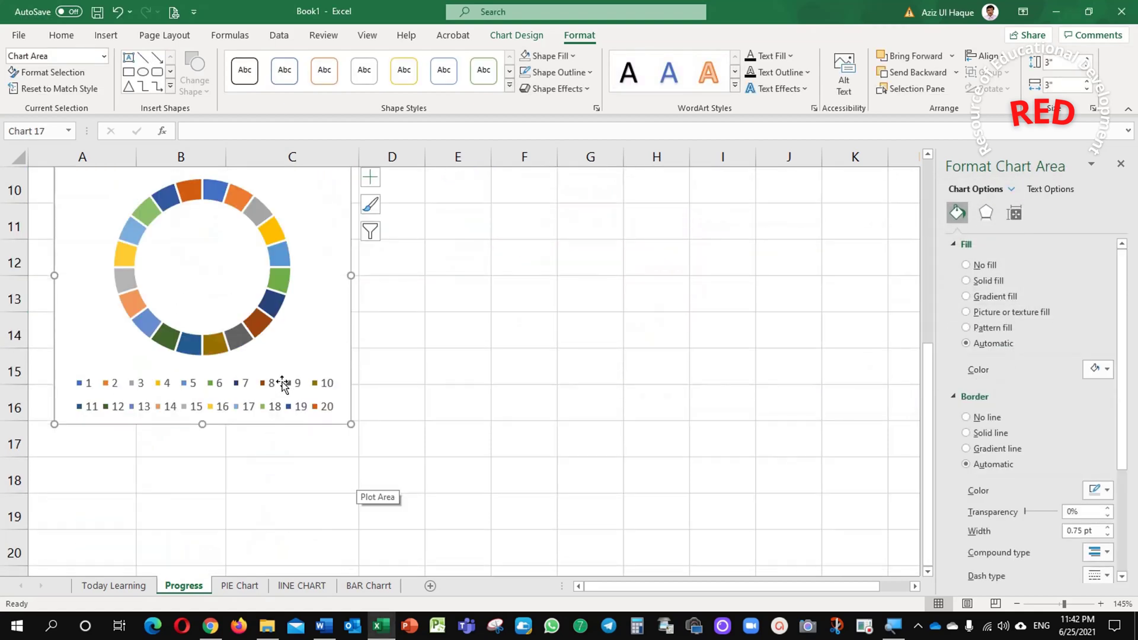
scroll(285, 394, "up", 1)
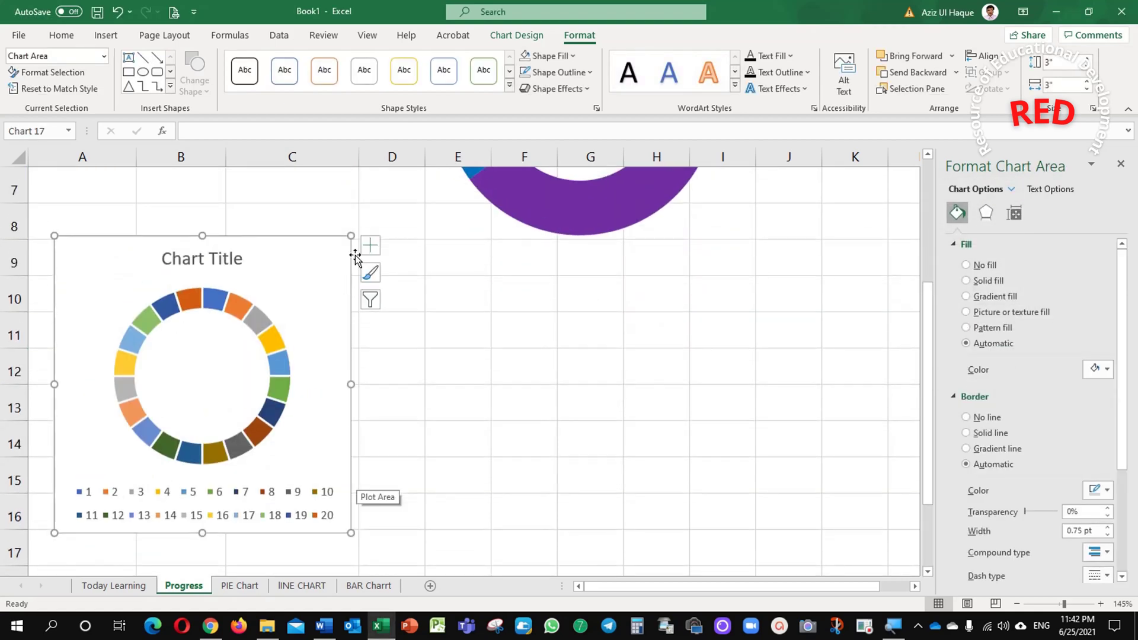
left_click(370, 244)
left_click(405, 263)
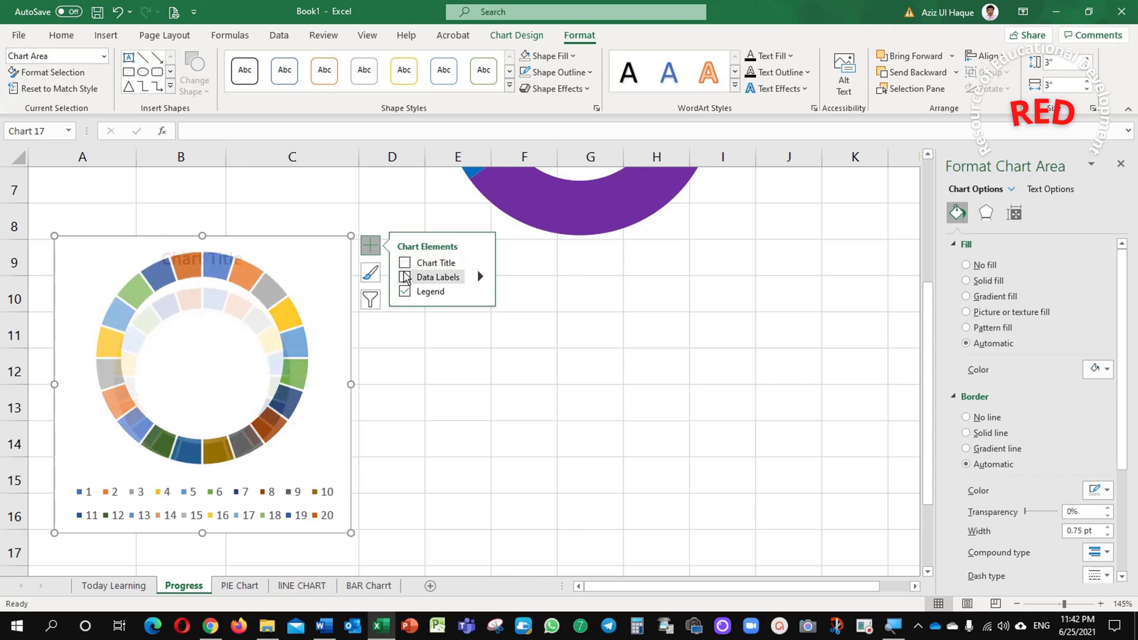
left_click(405, 290)
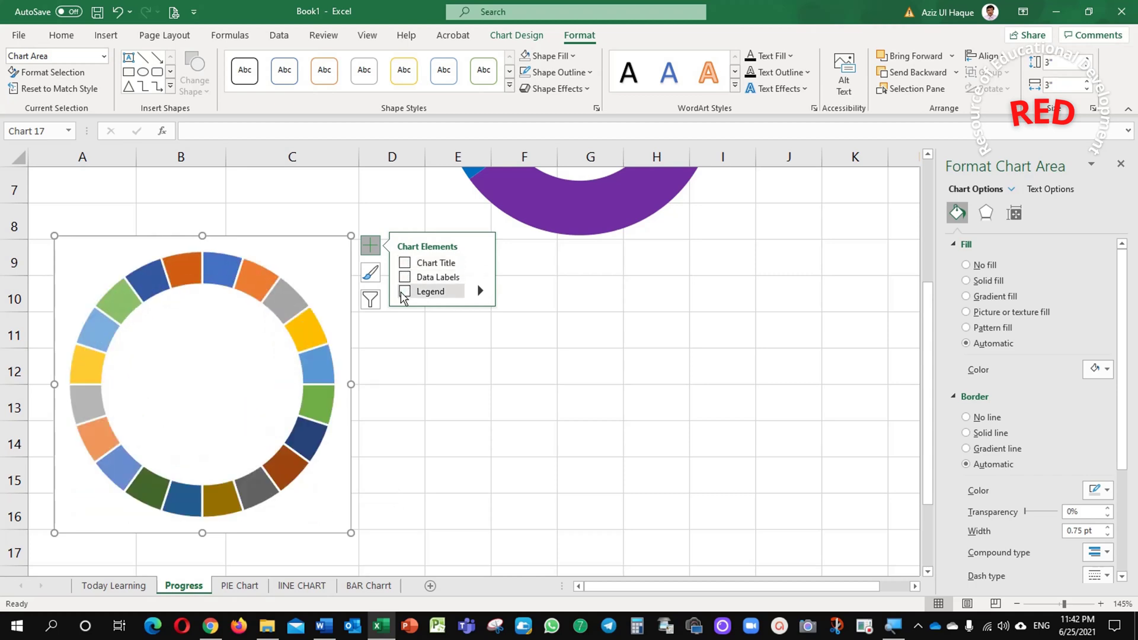
Apply a solid blue fill to all segments of the new doughnut.
left_click(309, 336)
left_click(983, 280)
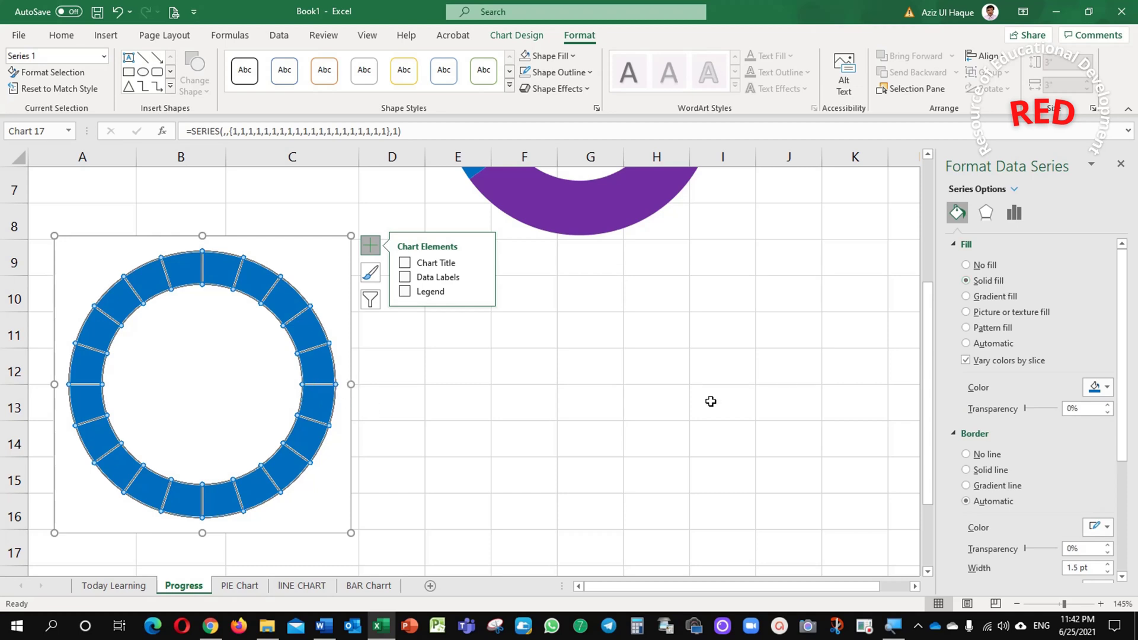
left_click(327, 516)
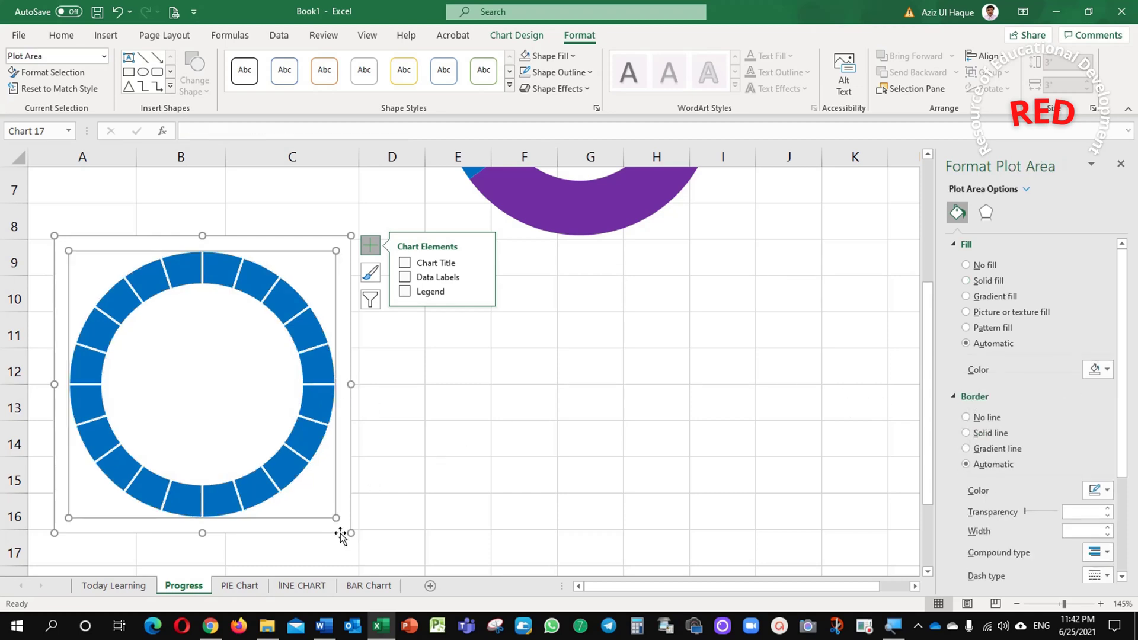
Set the segmented doughnut's chart area to no outline and no fill.
left_click(342, 300)
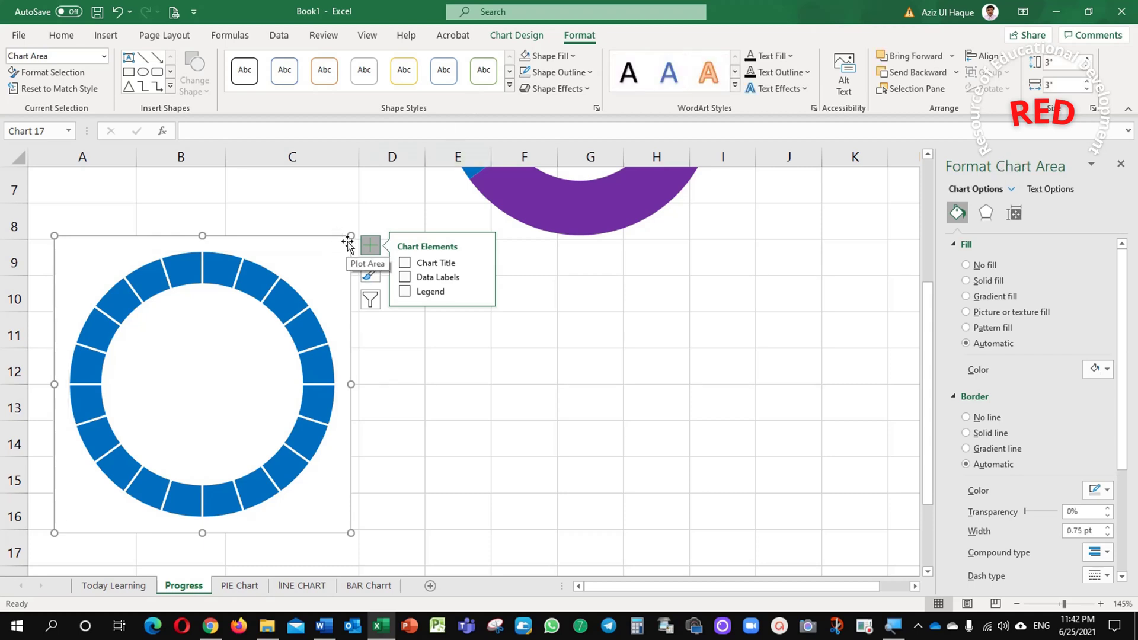
left_click(560, 57)
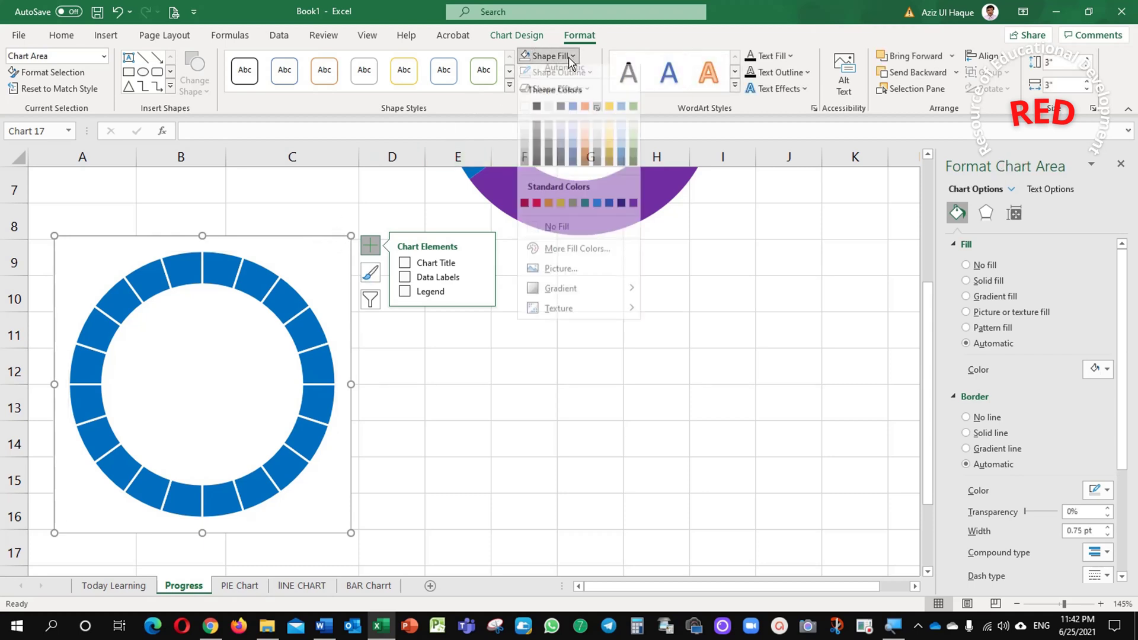
left_click(557, 57)
left_click(586, 73)
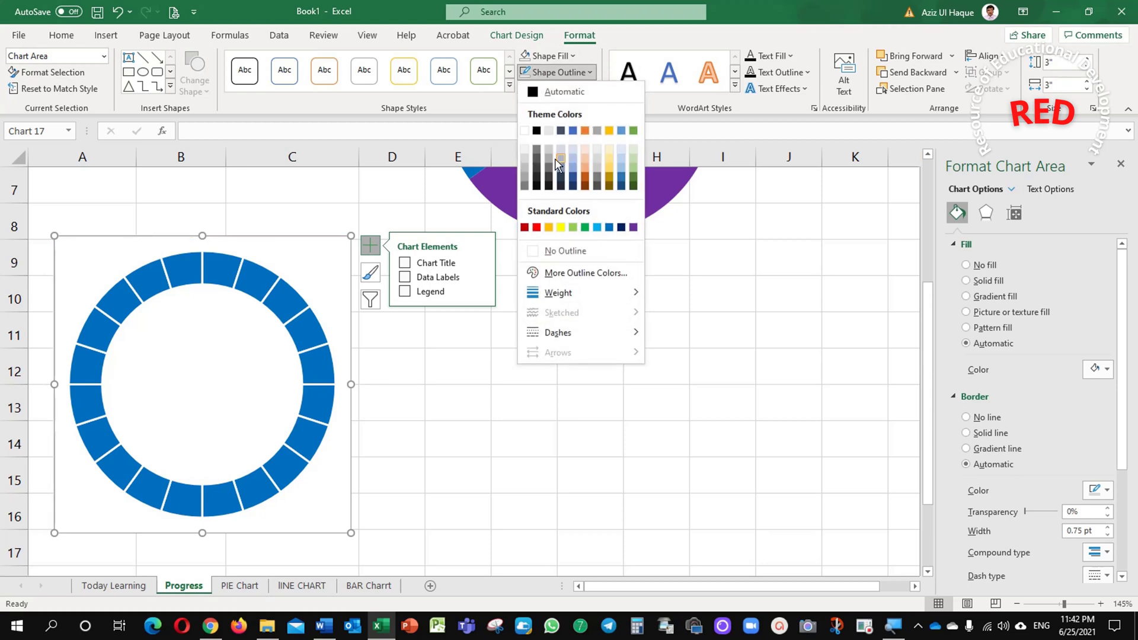
left_click(565, 251)
left_click(560, 55)
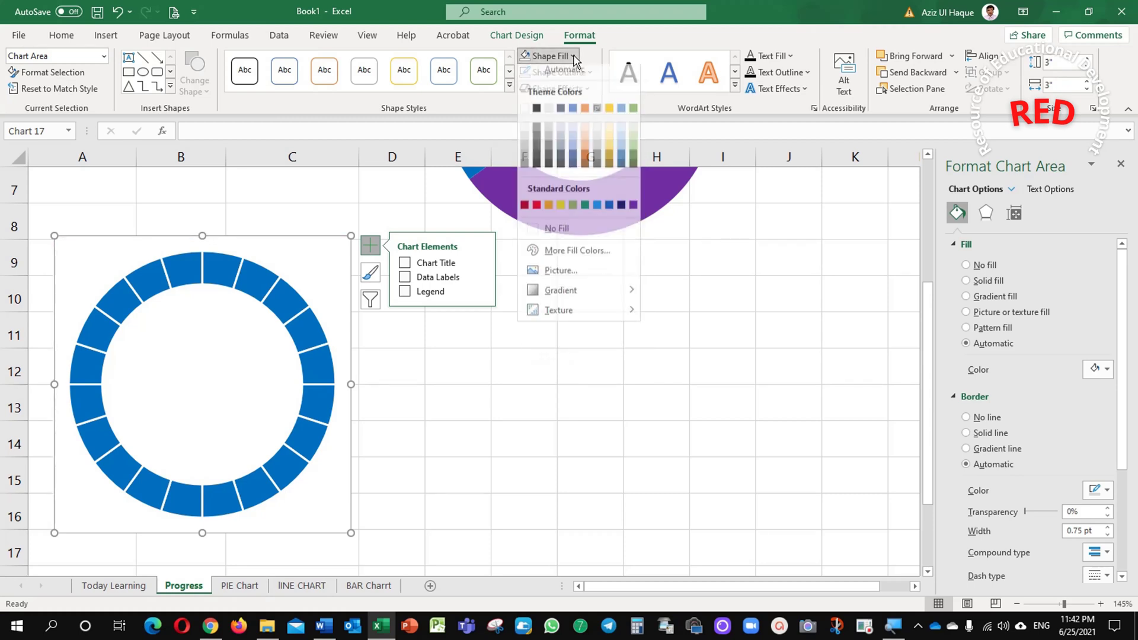
left_click(554, 374)
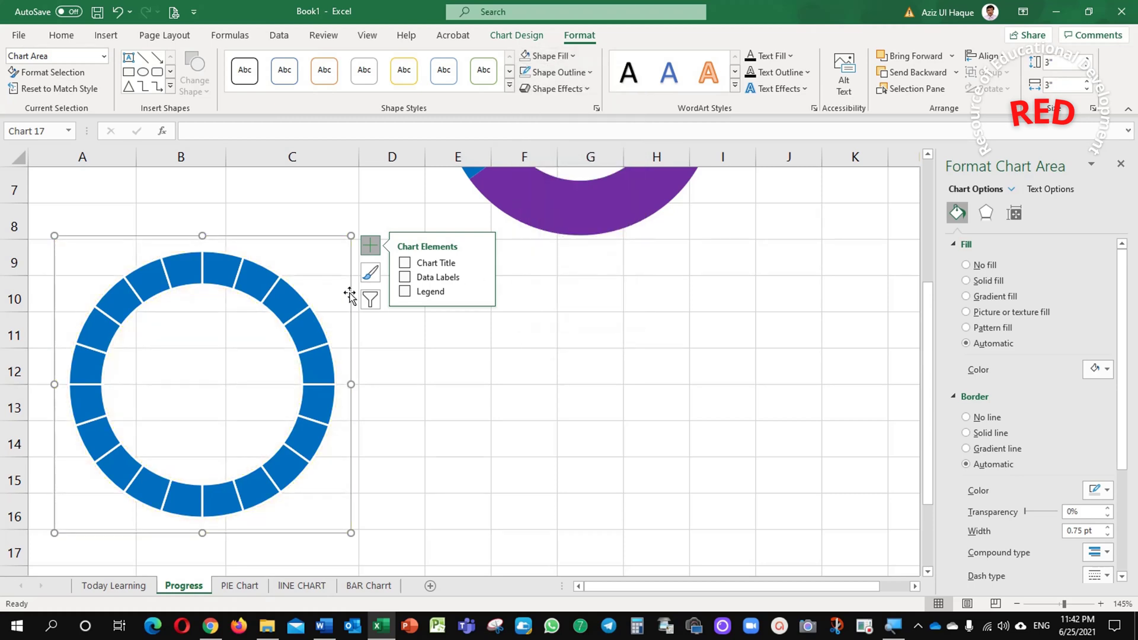
Duplicate the whole segmented doughnut chart and place the copy beside the original, over columns D to H.
left_click(332, 254)
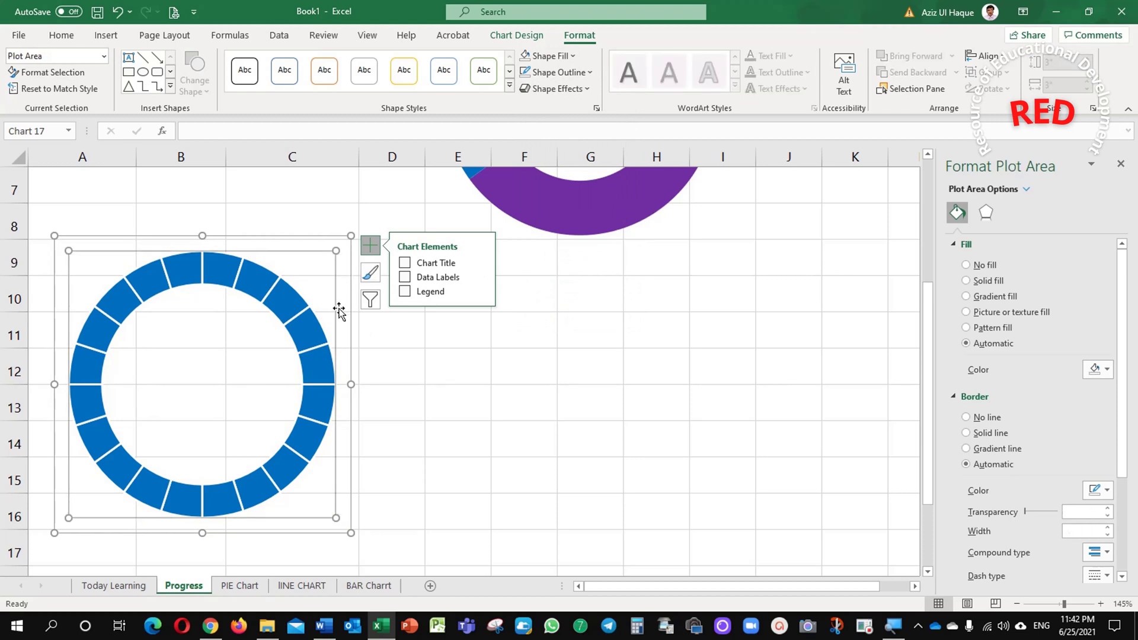
left_click(338, 276)
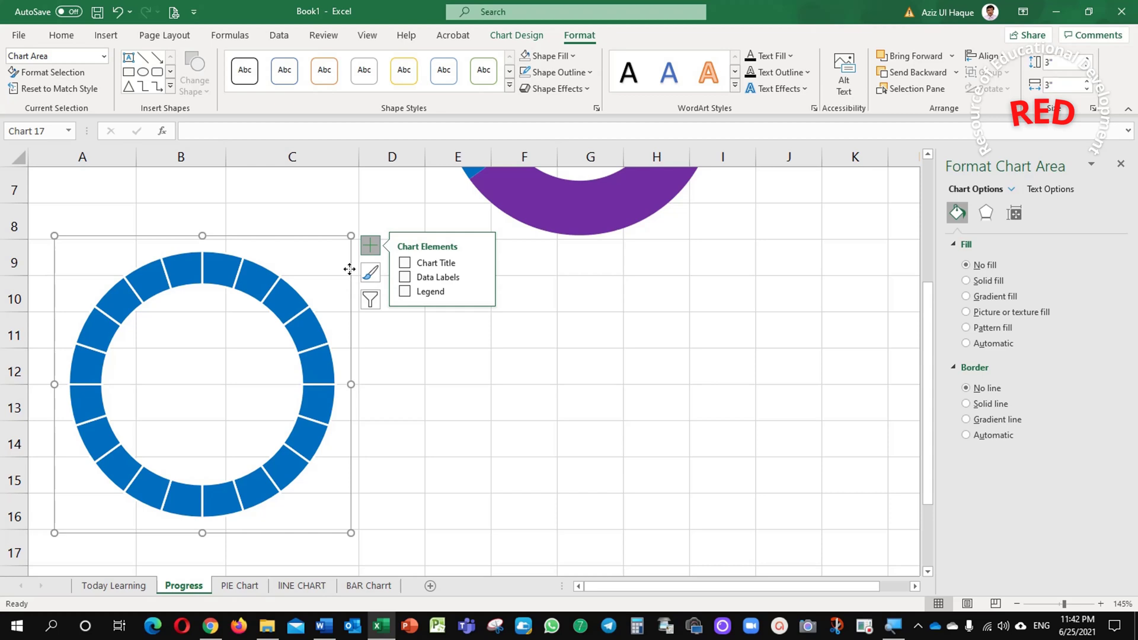
left_click(424, 334)
key("ctrl+v")
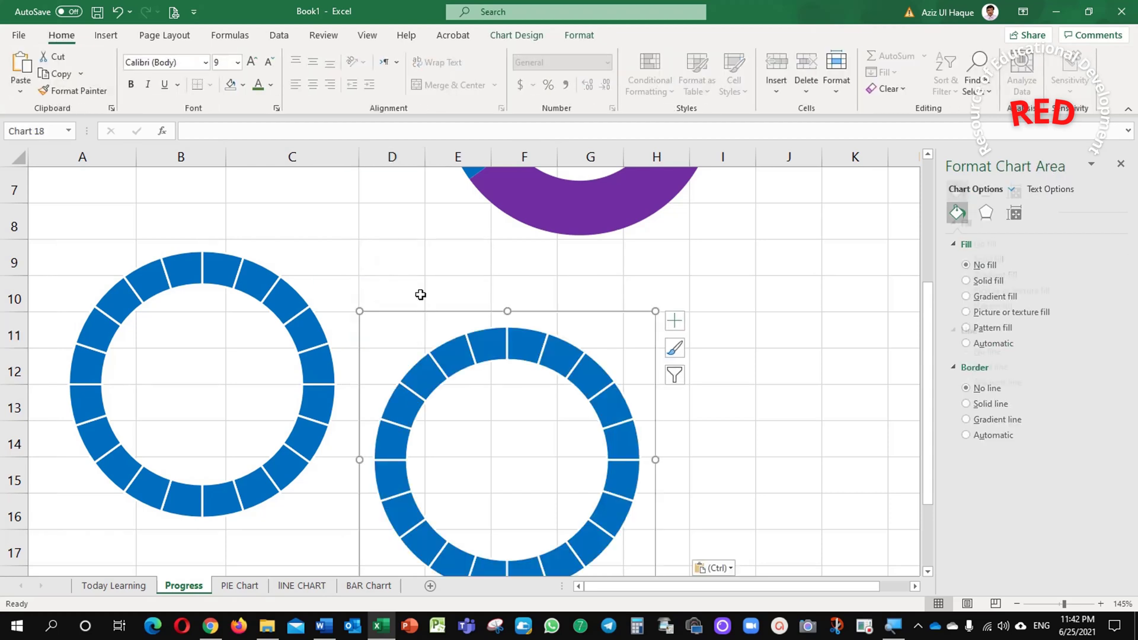
left_click_drag(422, 299, 457, 243)
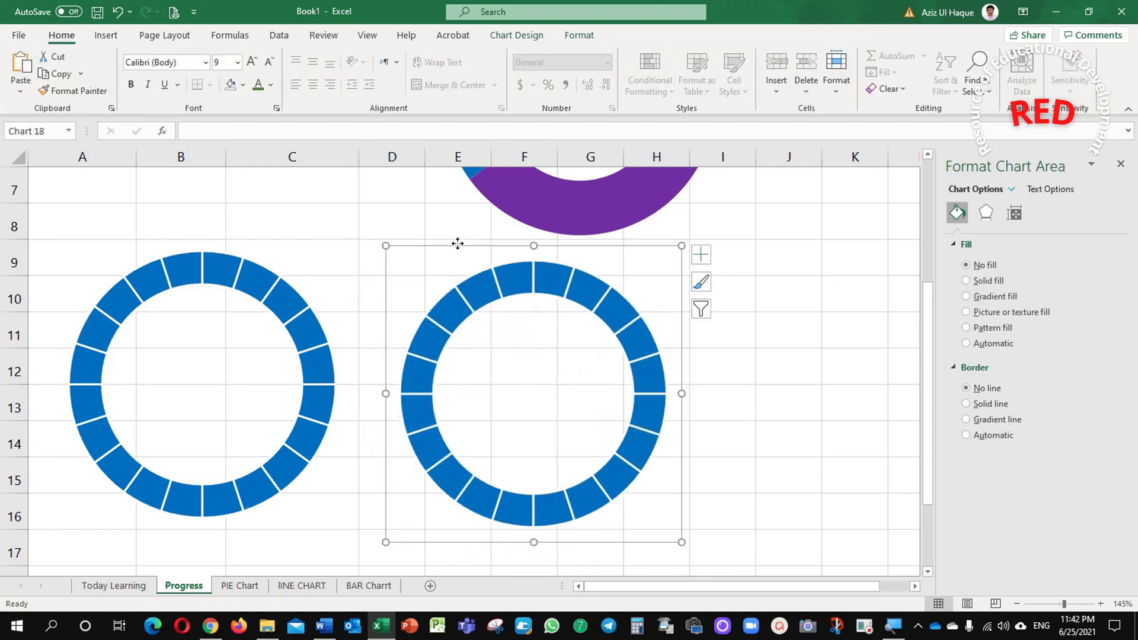
Paste another copy of the segmented doughnut as a separate chart and line it up beside the first copy, starting in column I.
key("ctrl+v")
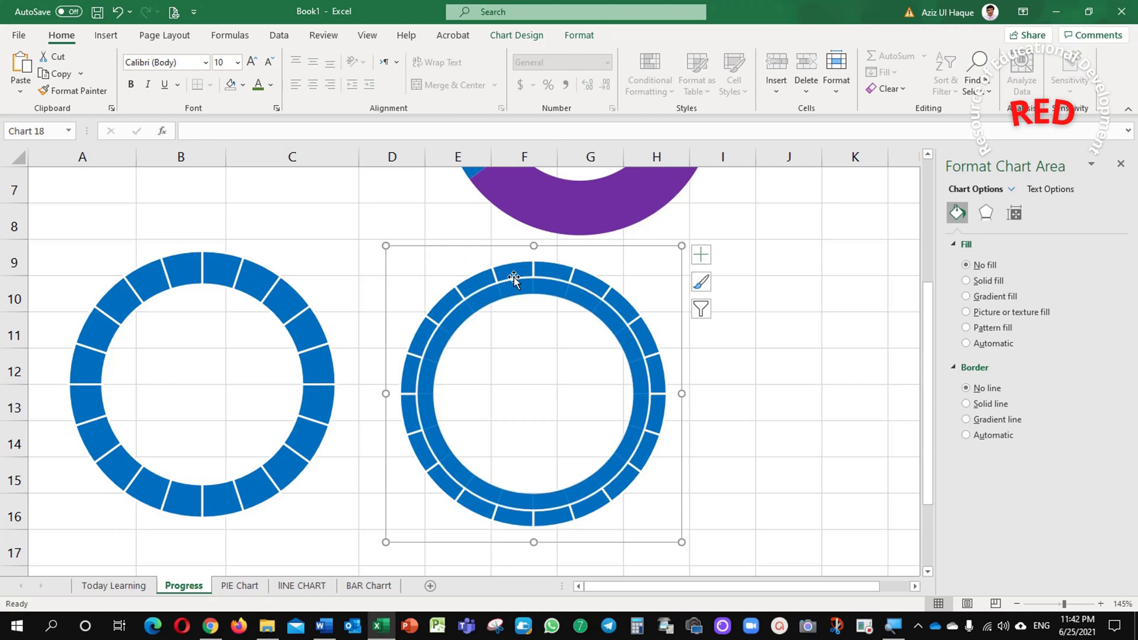
key("ctrl+z")
left_click(770, 323)
key("ctrl+v")
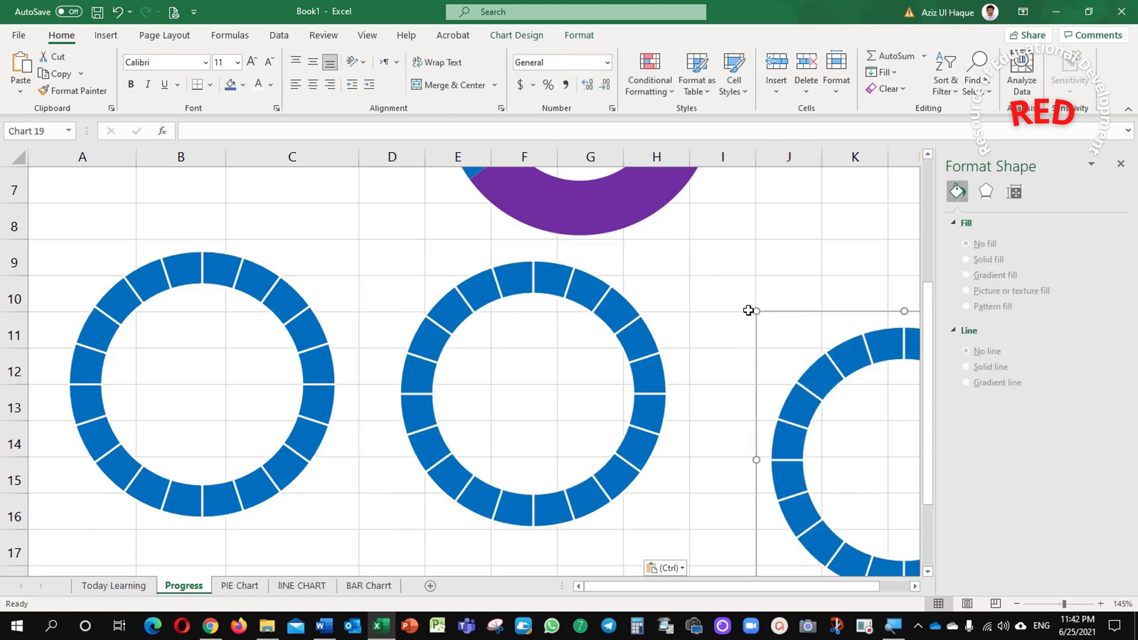
left_click_drag(798, 309, 775, 253)
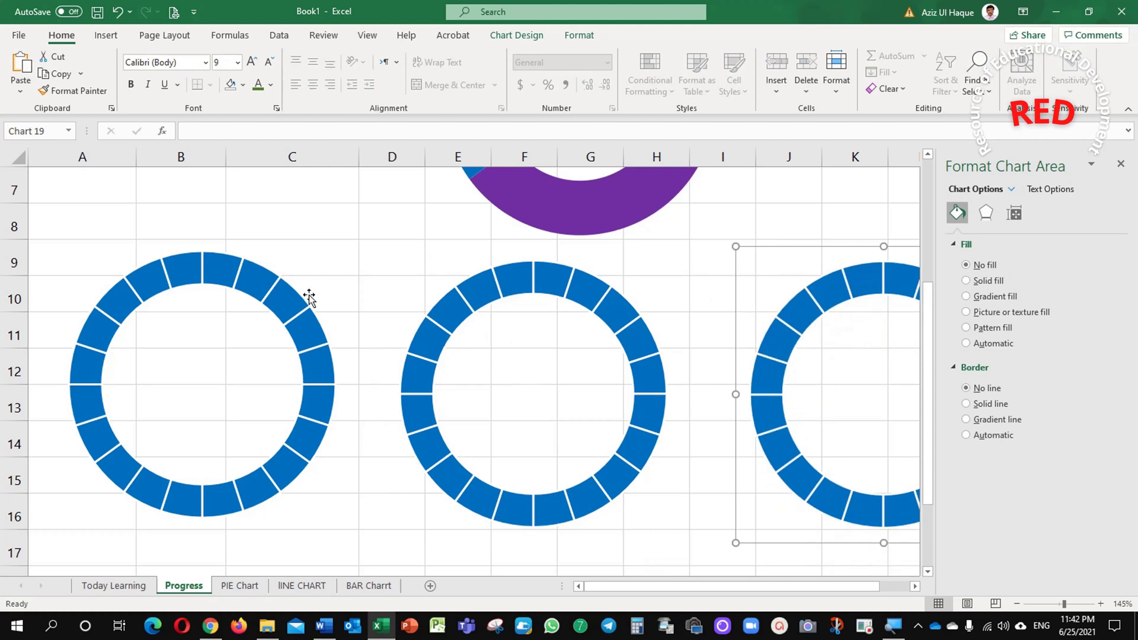
Add a second data series to the first segmented doughnut, named from cell A2 with values from B2:C2.
left_click(195, 370)
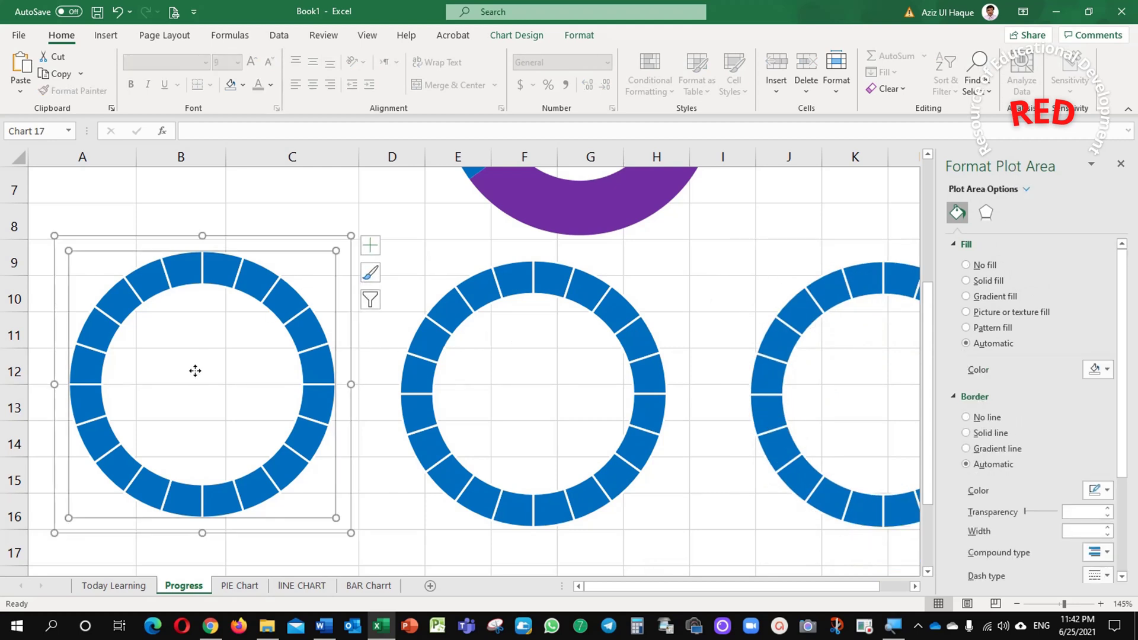
right_click(194, 372)
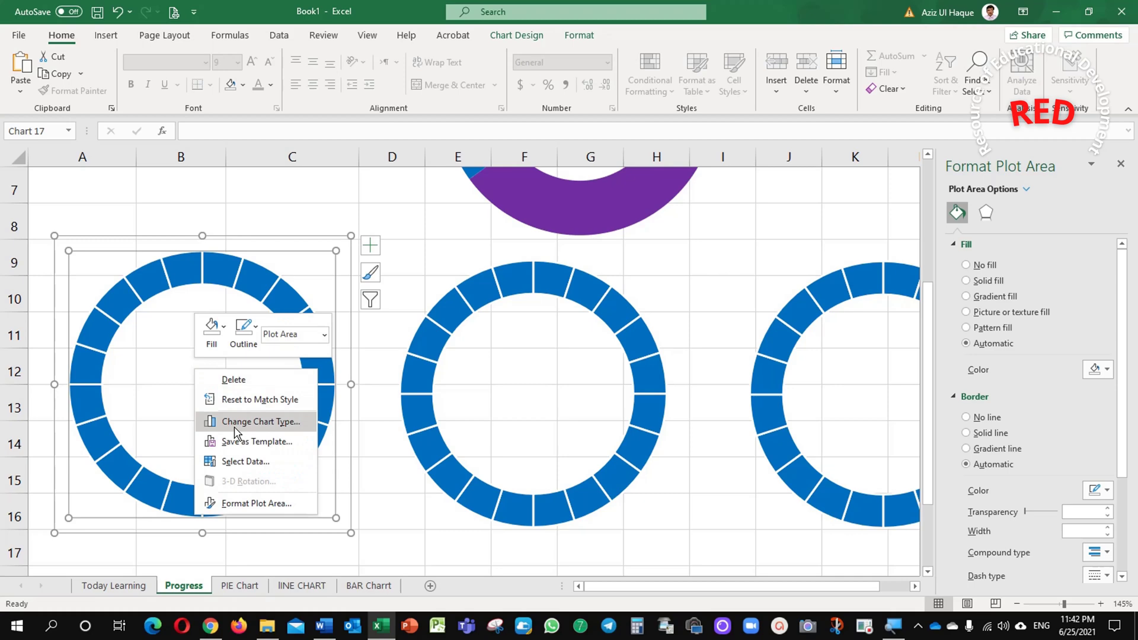
left_click(238, 461)
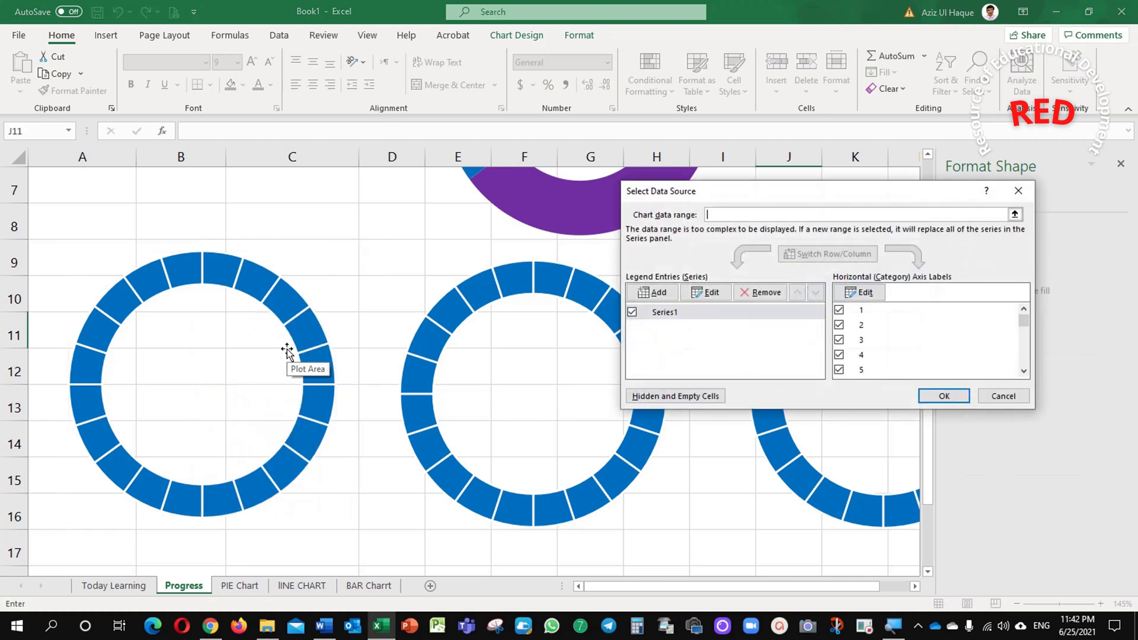
left_click(657, 293)
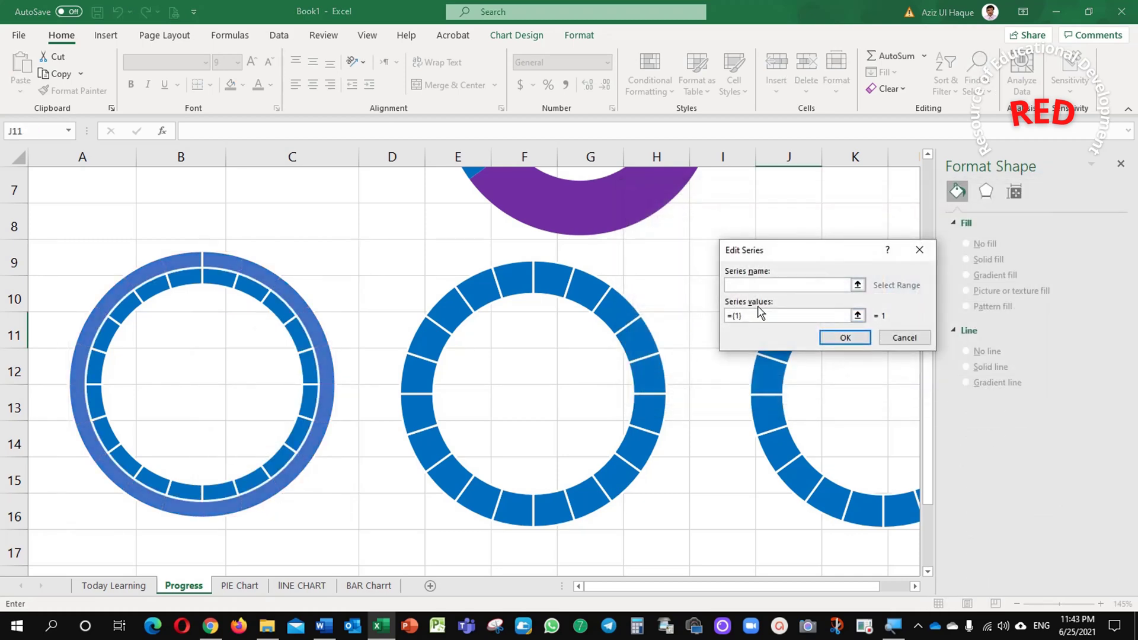
scroll(431, 366, "up", 2)
left_click(86, 222)
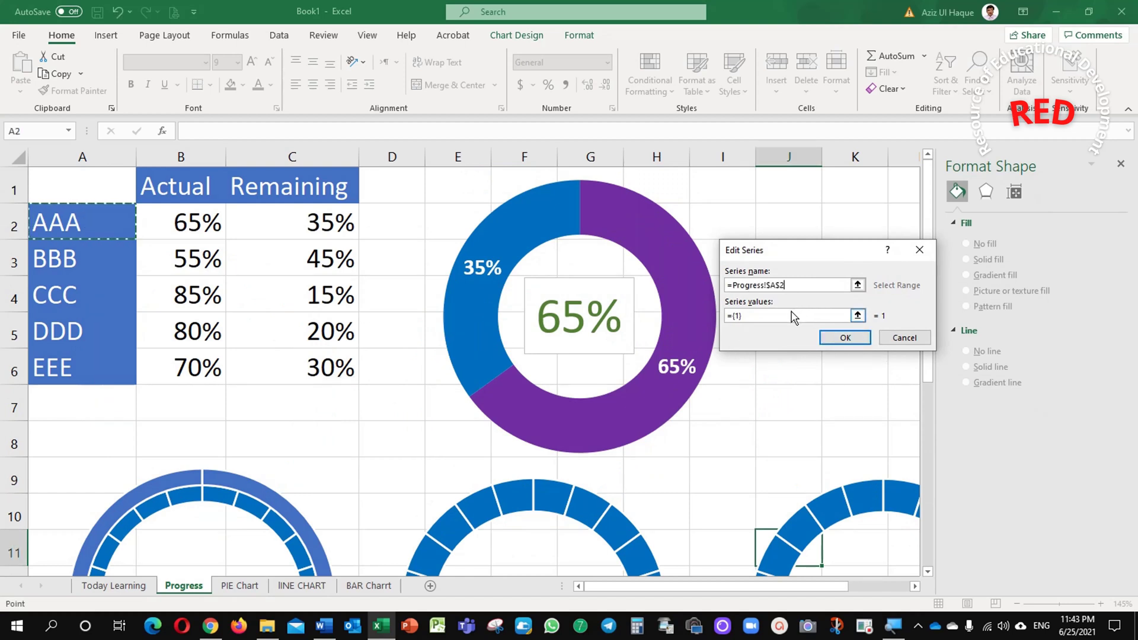
left_click(759, 318)
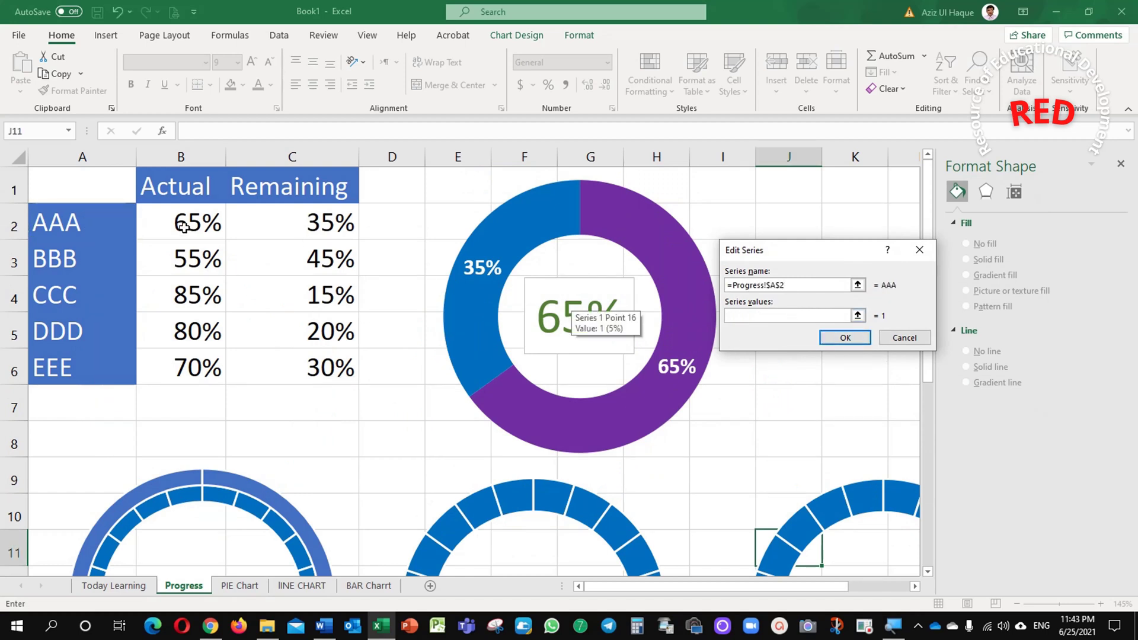
left_click_drag(184, 228, 278, 221)
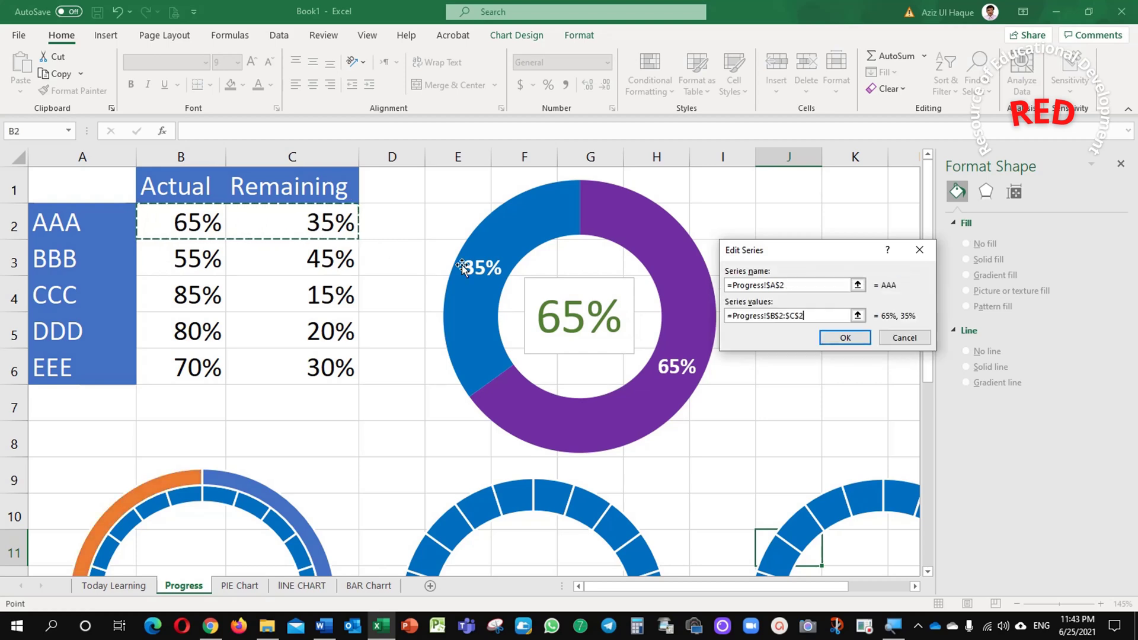
left_click(859, 338)
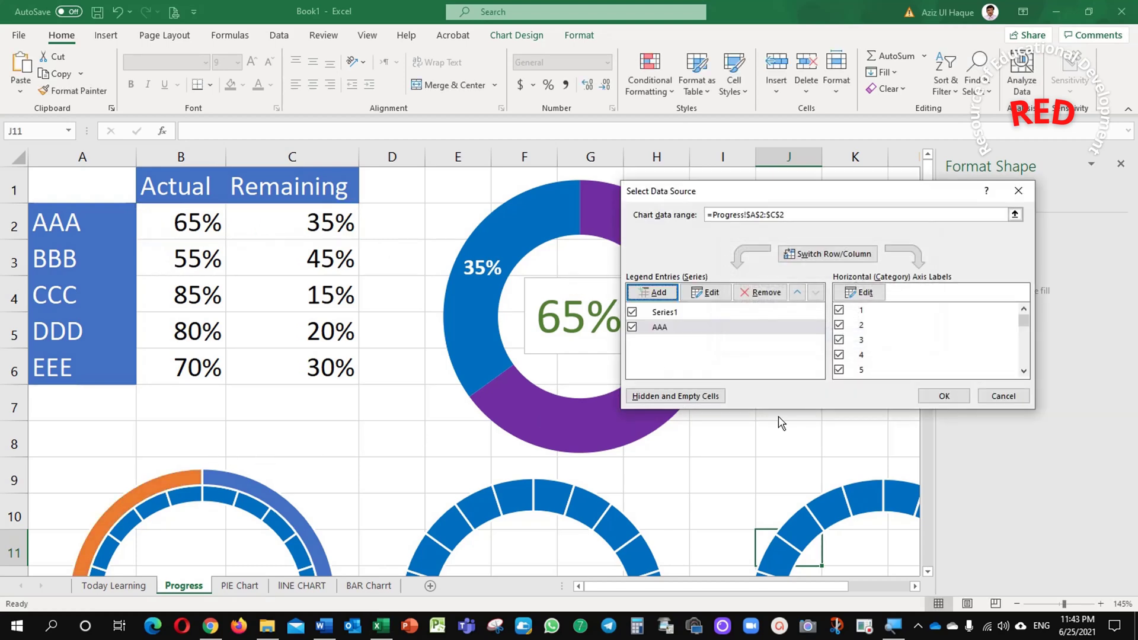
left_click(960, 398)
scroll(305, 436, "down", 4)
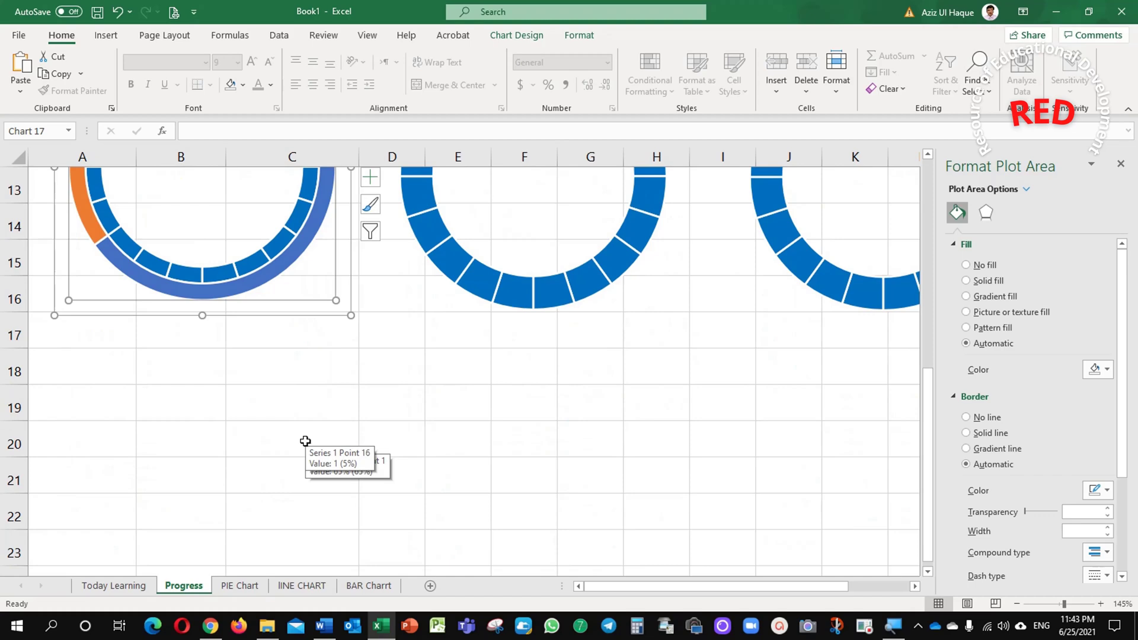
scroll(305, 441, "up", 3)
scroll(304, 404, "down", 1)
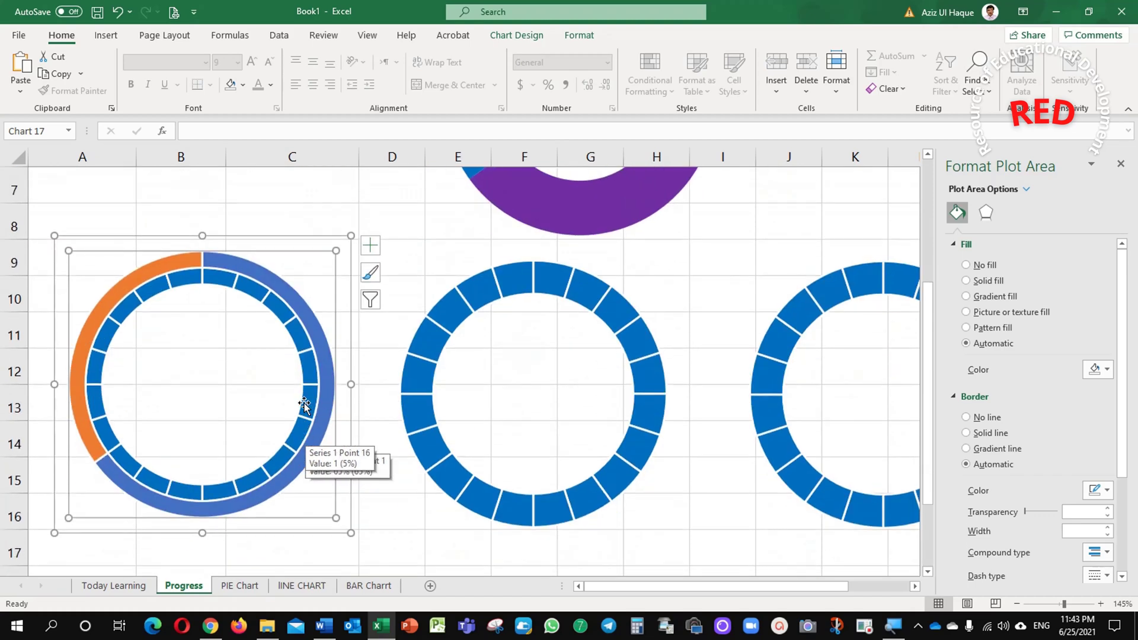
Reduce the doughnut hole size of the first segmented chart to 65%.
left_click(304, 358)
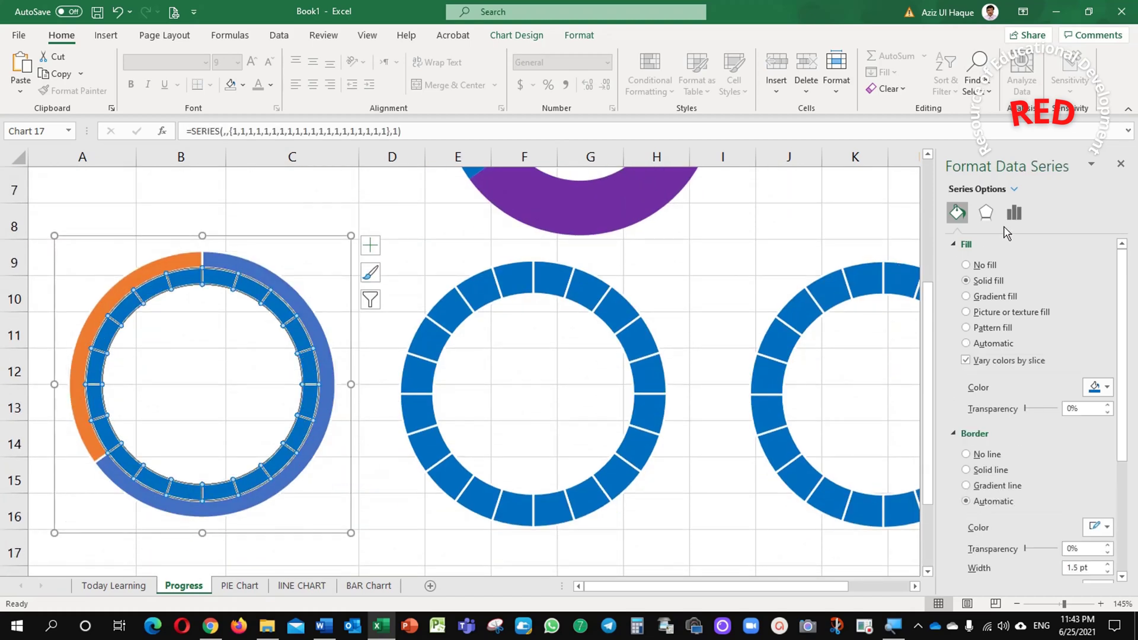
left_click(1012, 214)
left_click(1107, 337)
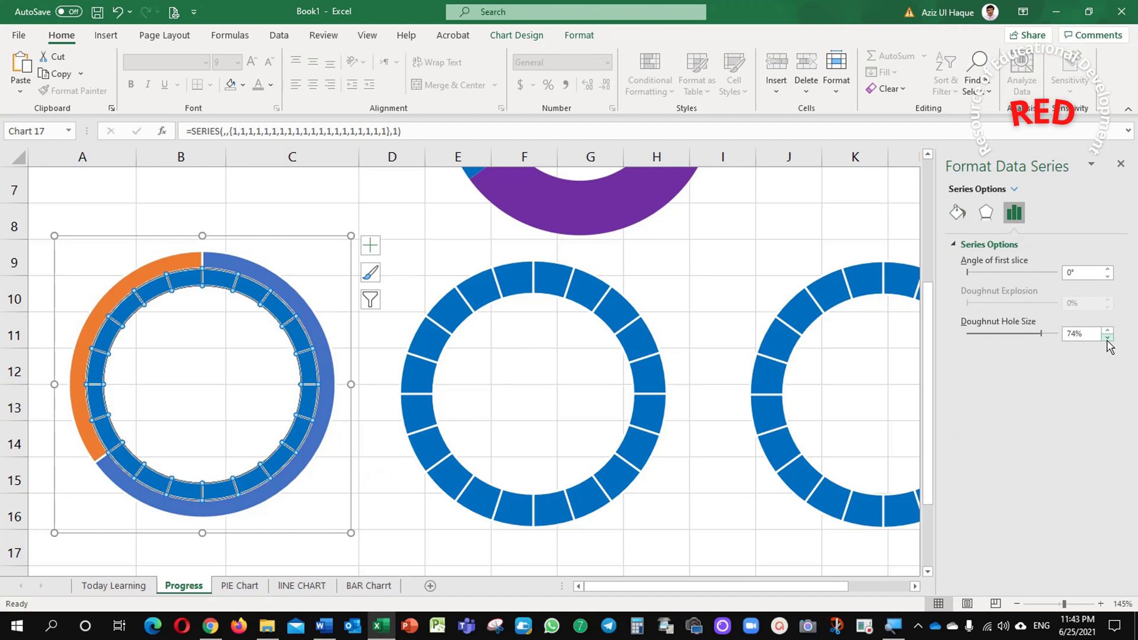
left_click(1107, 337)
left_click(1107, 337)
left_click(1107, 336)
left_click(1107, 336)
left_click(1106, 337)
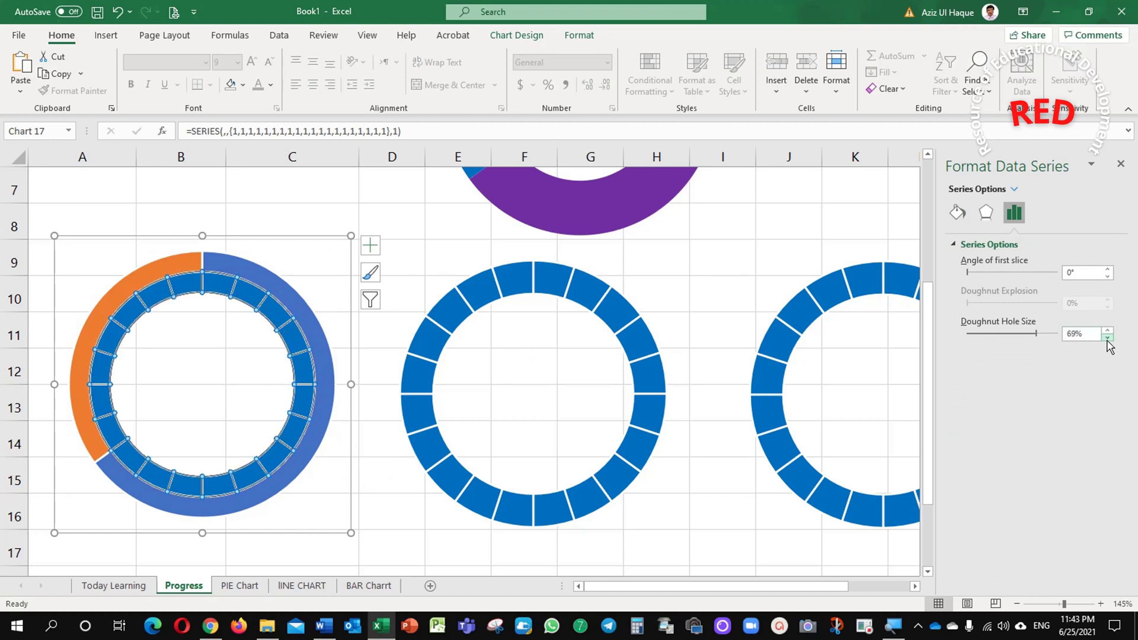
left_click(1106, 336)
left_click(1107, 337)
left_click(1106, 337)
left_click(1107, 336)
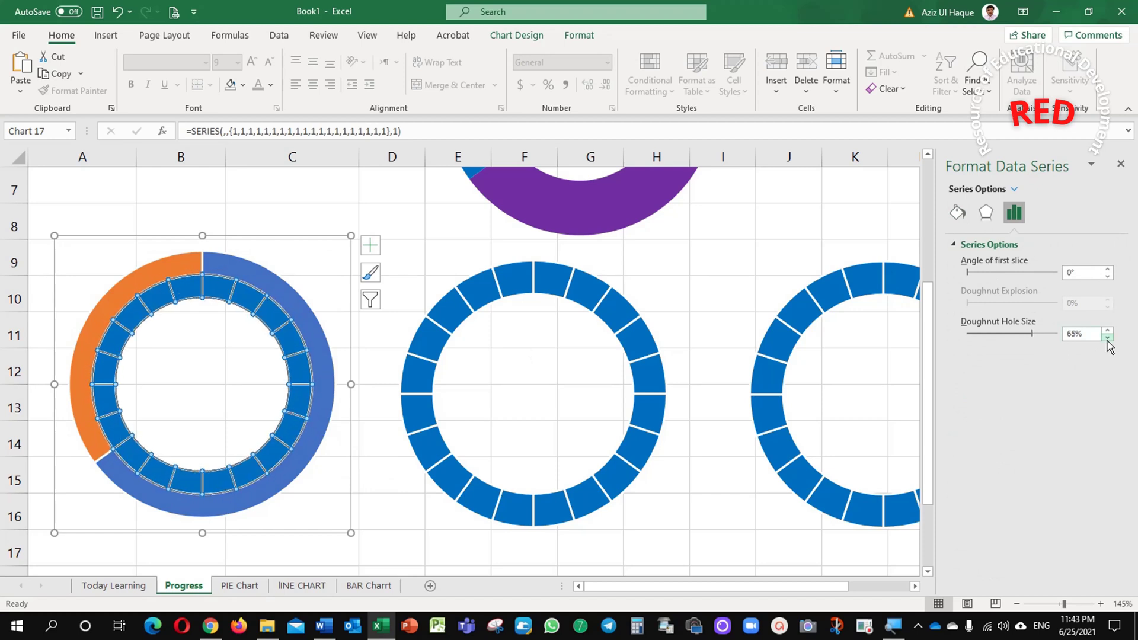
Move the AAA series of the first doughnut to the secondary axis, keeping the Doughnut chart type.
left_click(264, 410)
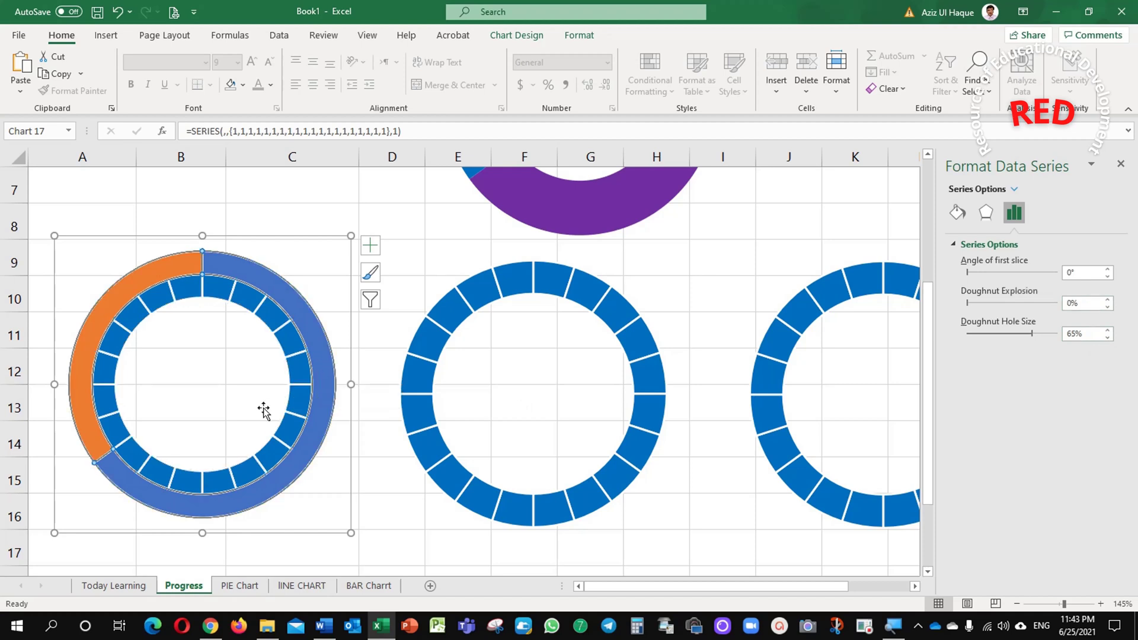
right_click(276, 293)
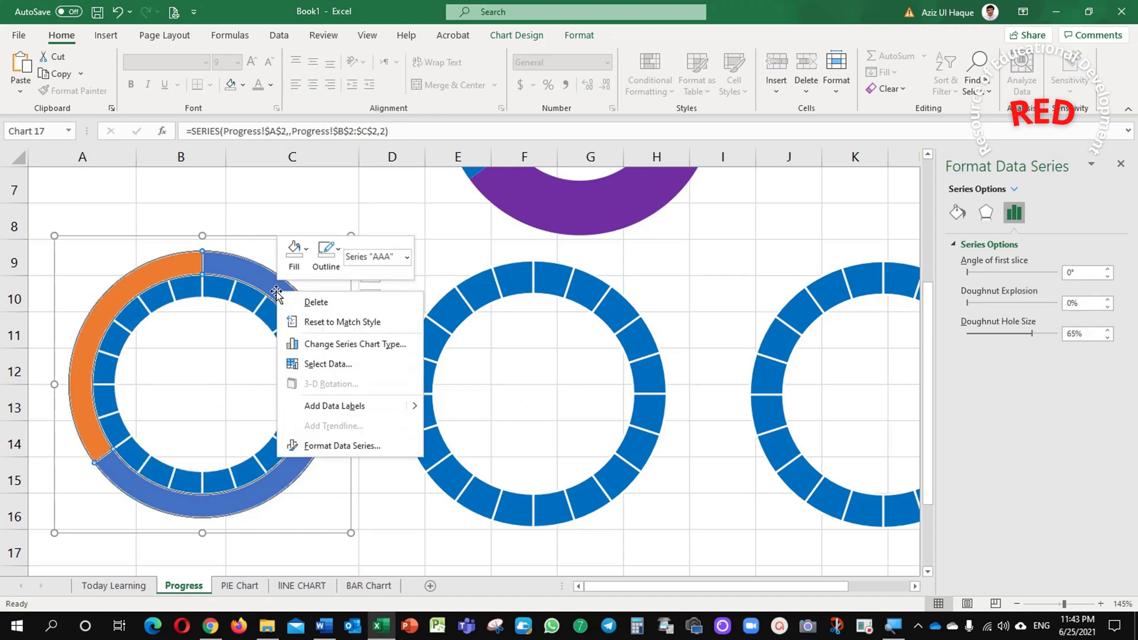
left_click(337, 352)
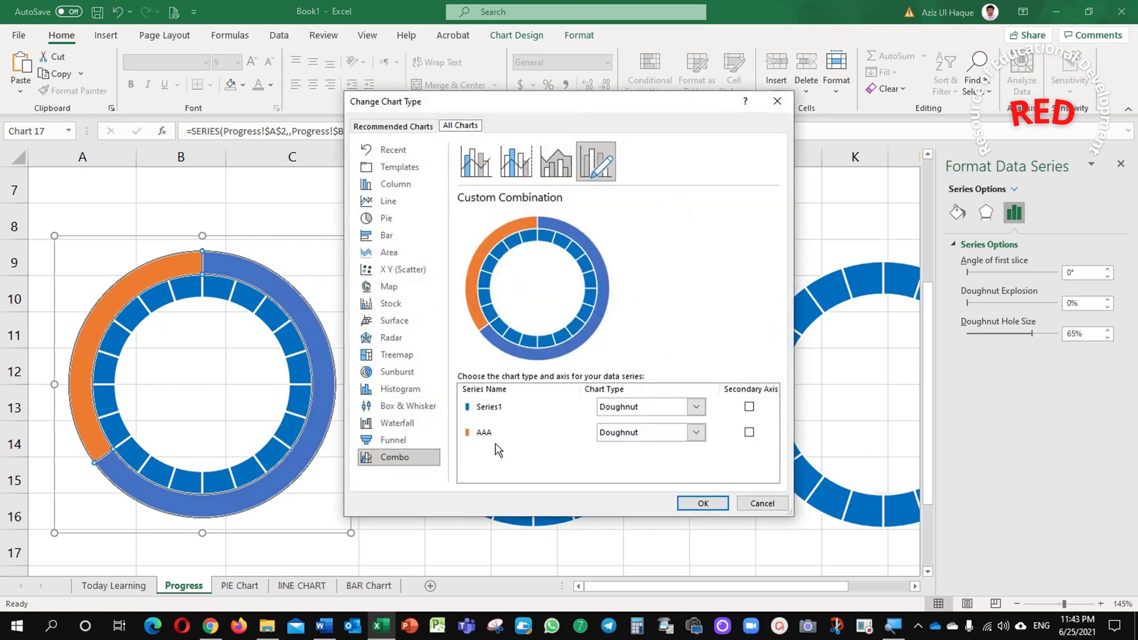
left_click(749, 432)
left_click(718, 505)
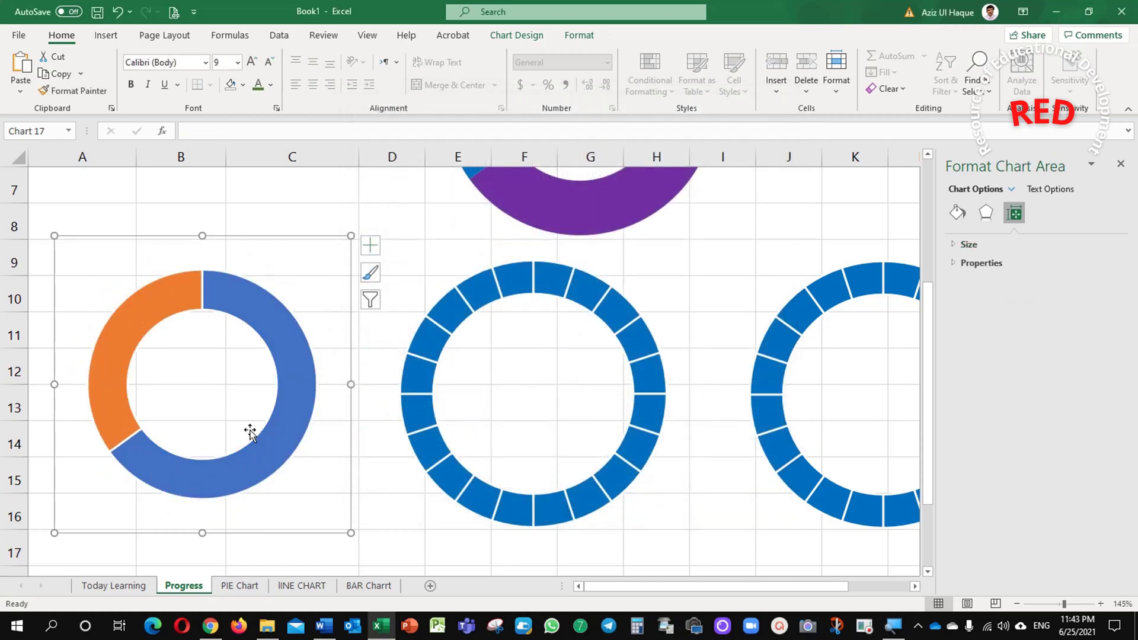
Set only the Actual slice of the AAA series to no fill in the first doughnut.
left_click(301, 357)
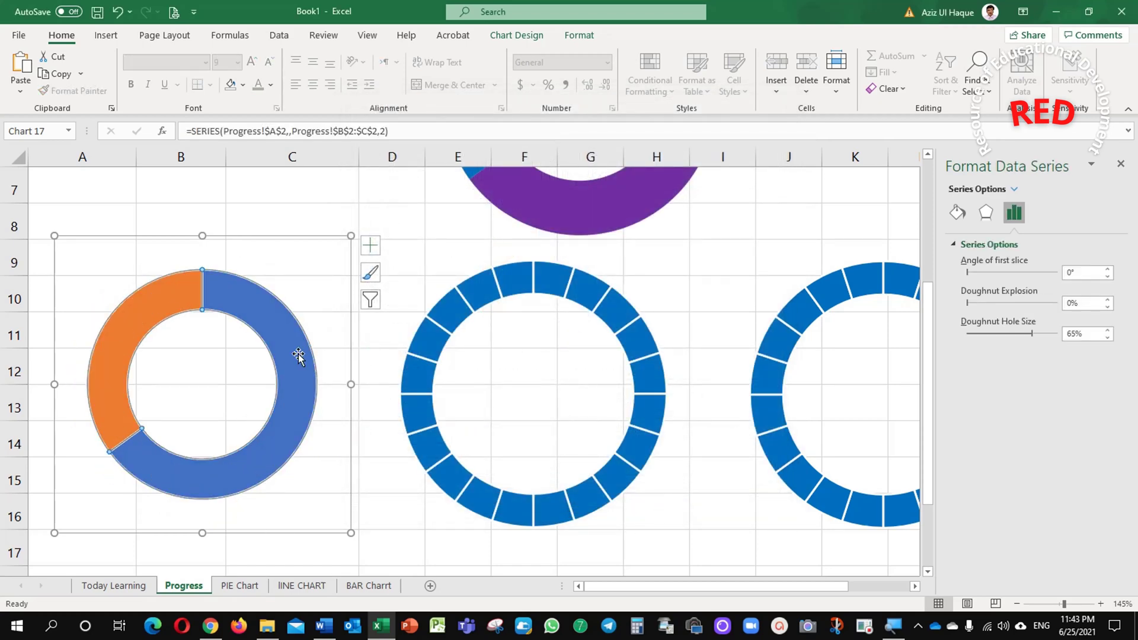
left_click(298, 357)
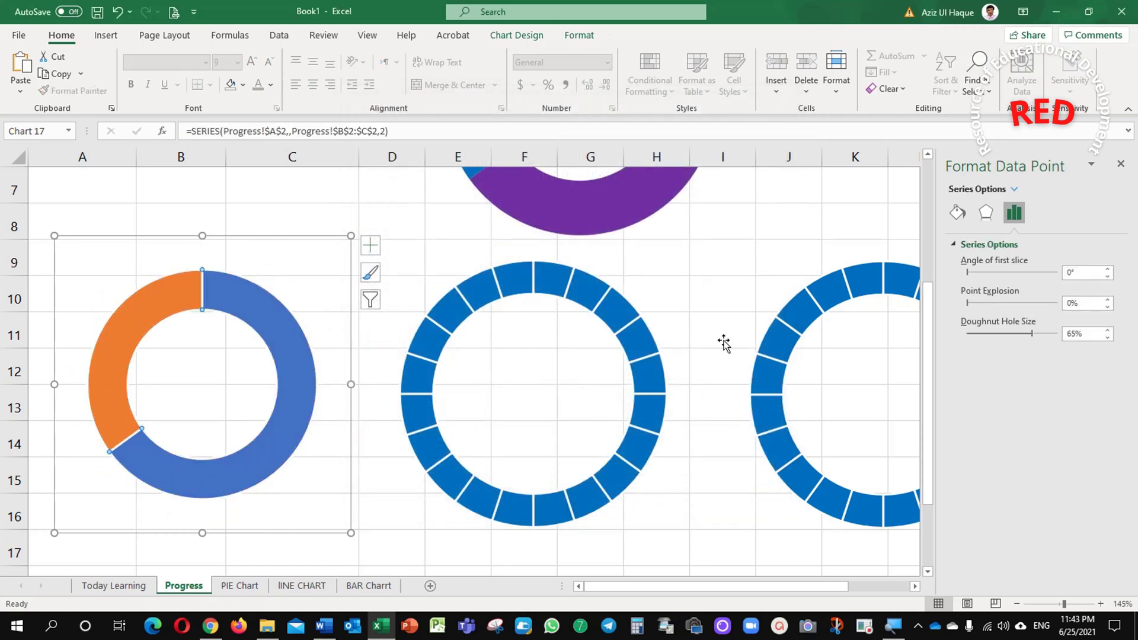
left_click(957, 213)
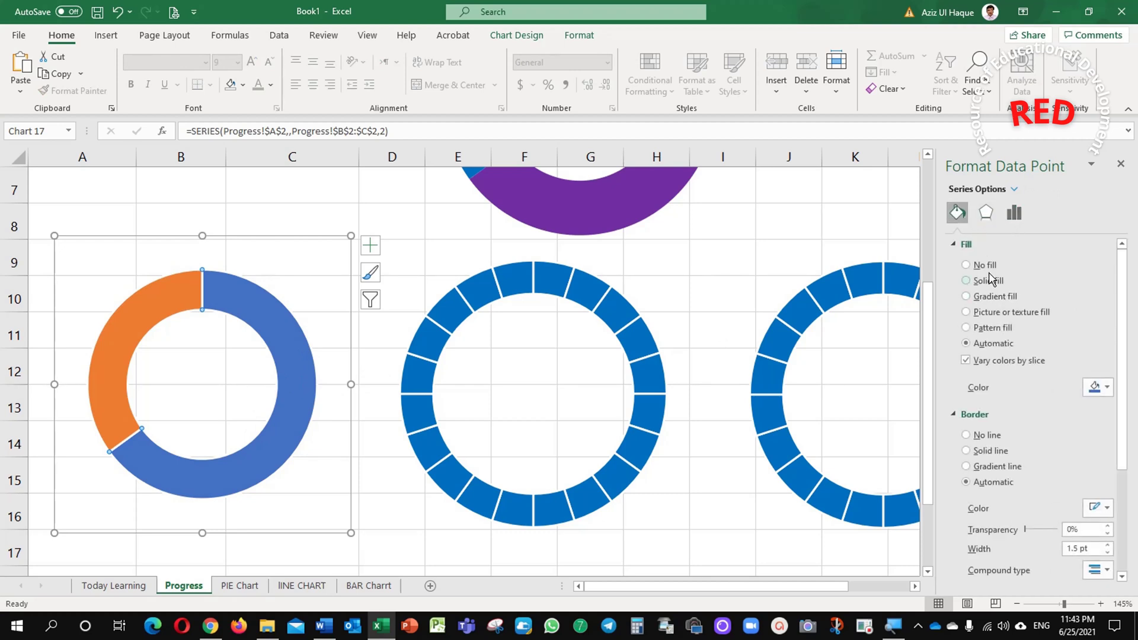
left_click(966, 280)
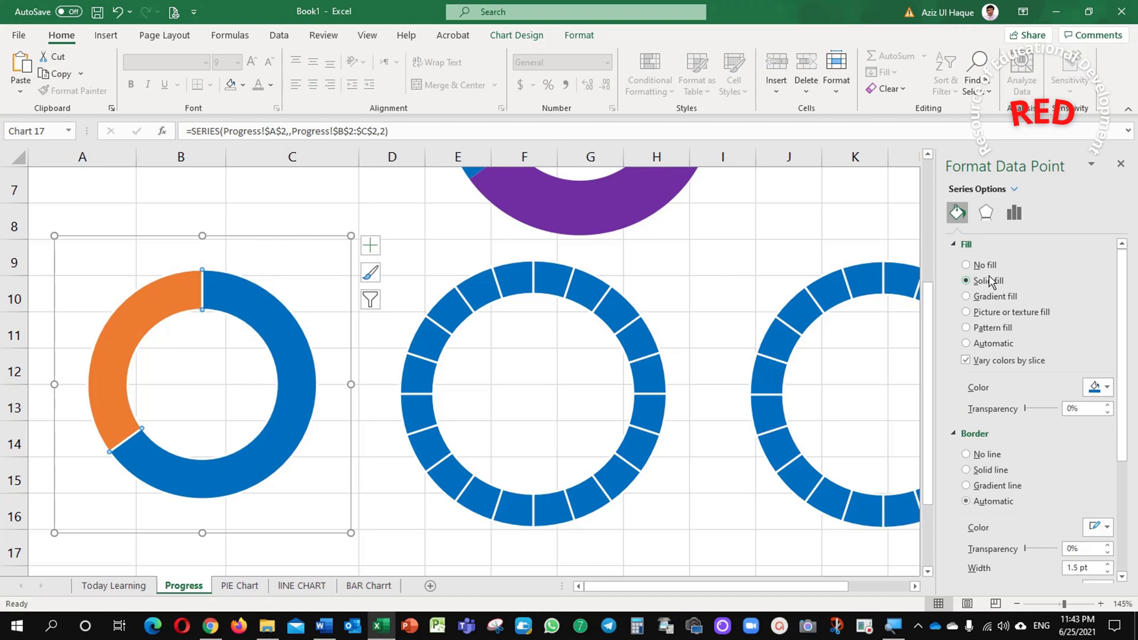
left_click(989, 268)
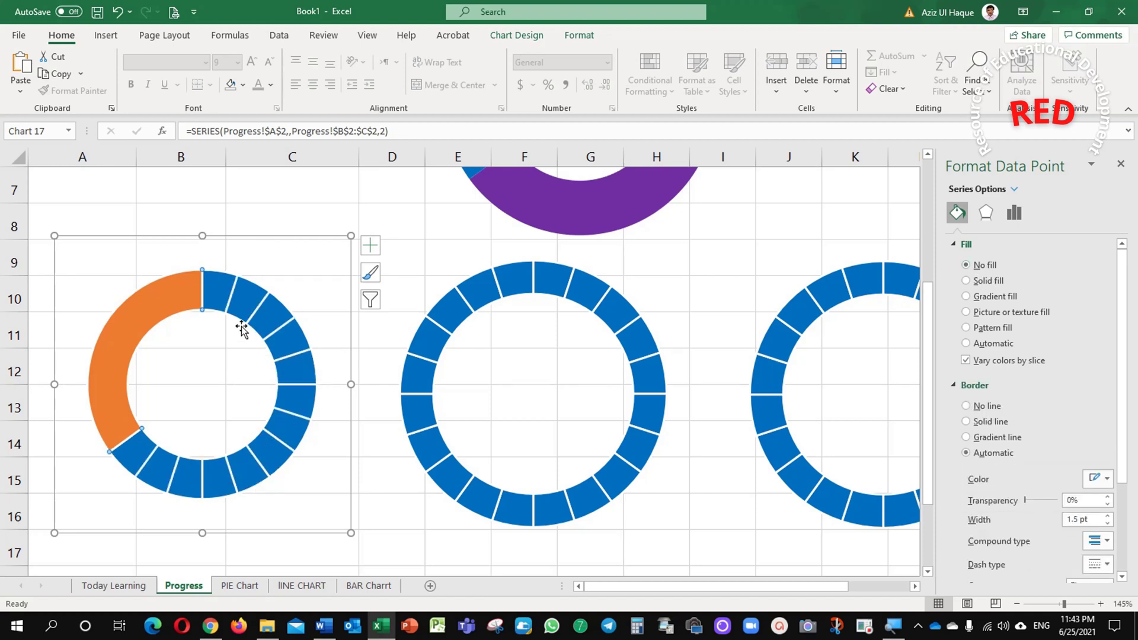
Fill the Remaining slice of the AAA series with solid white at 20% transparency.
left_click(164, 307)
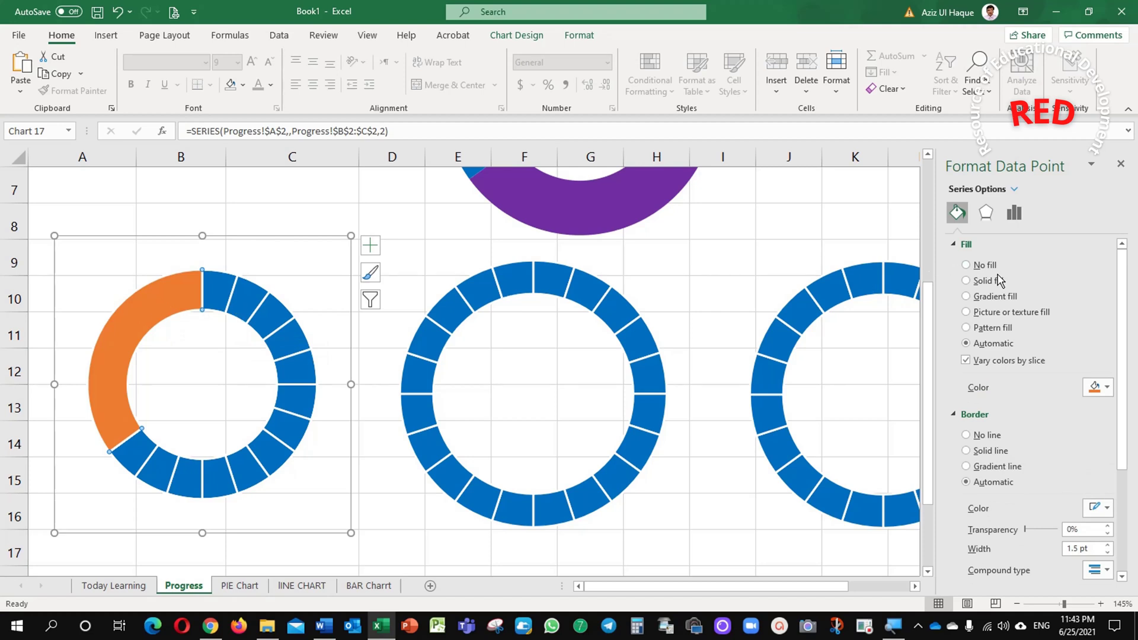
left_click(1105, 386)
left_click(1019, 424)
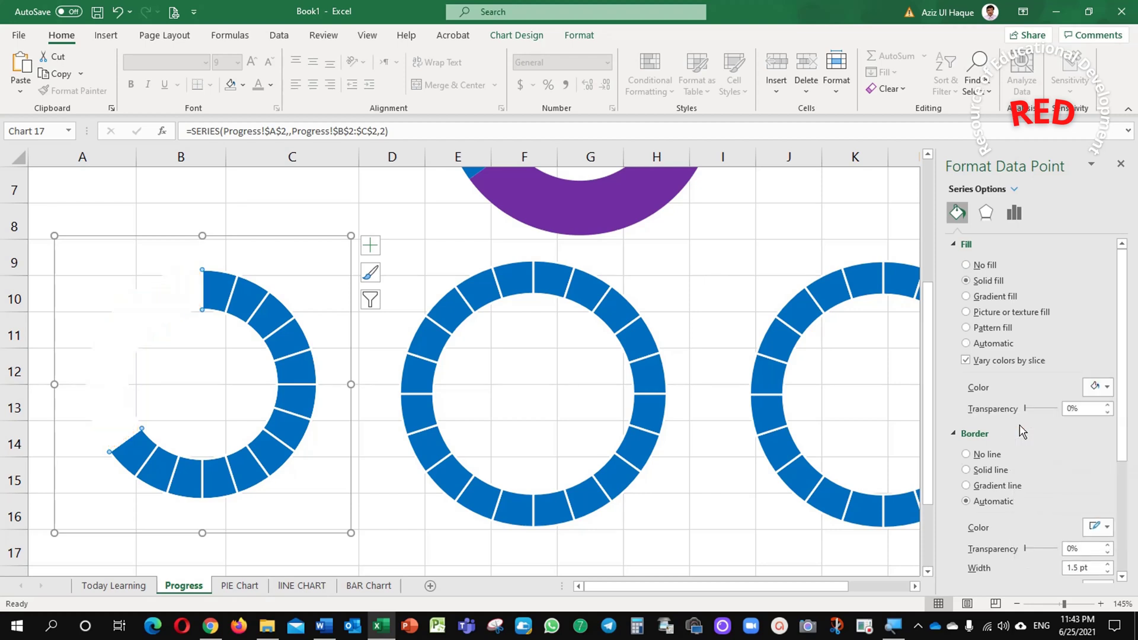
left_click_drag(1081, 410, 1070, 413)
type("20")
key("Return")
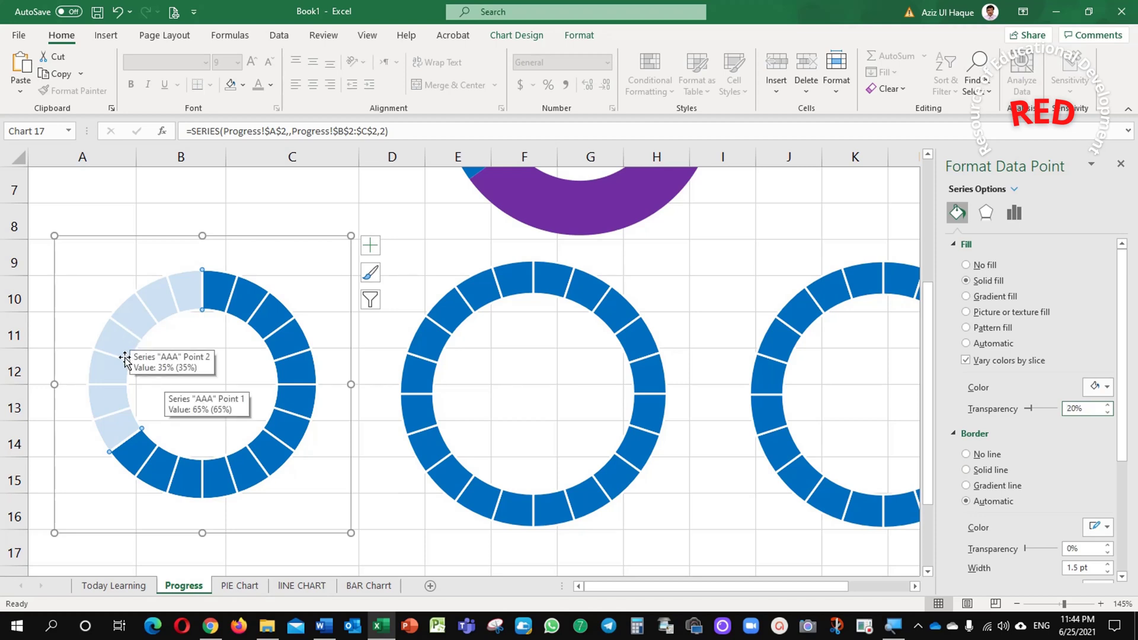
Recolor all segments of the second doughnut, over columns D to H, with a dark green fill.
left_click(650, 378)
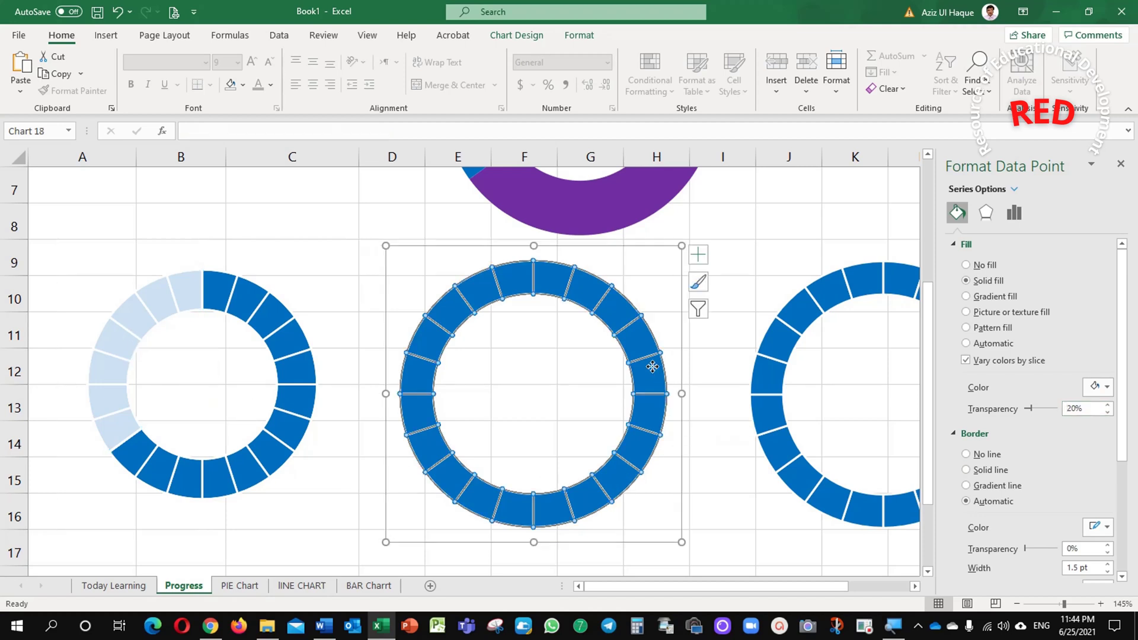
left_click(957, 212)
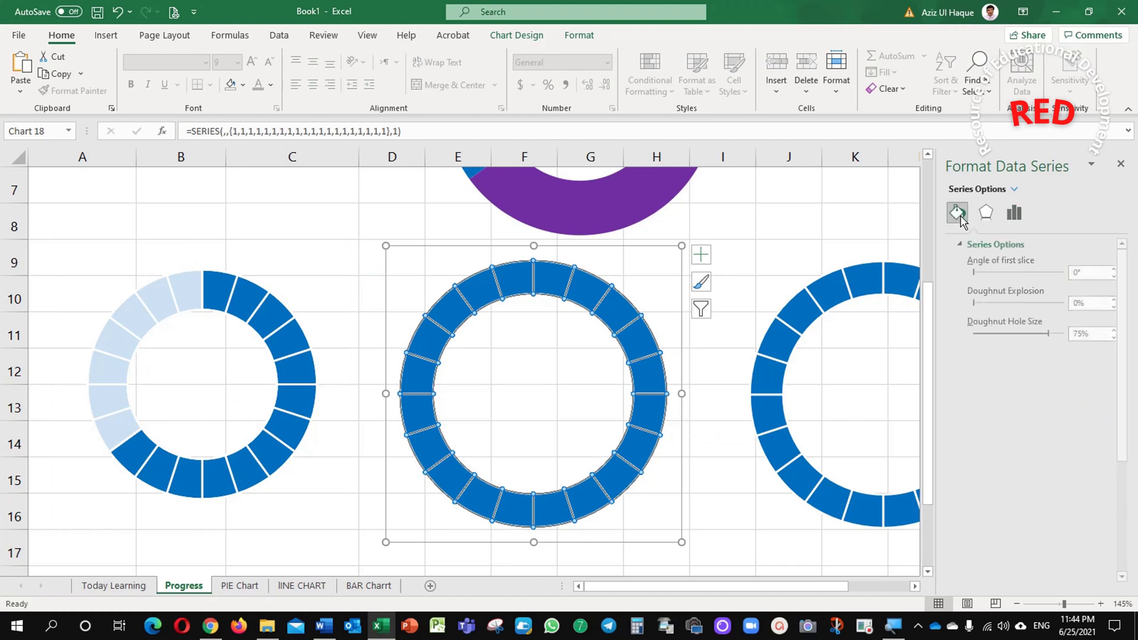
left_click(1105, 387)
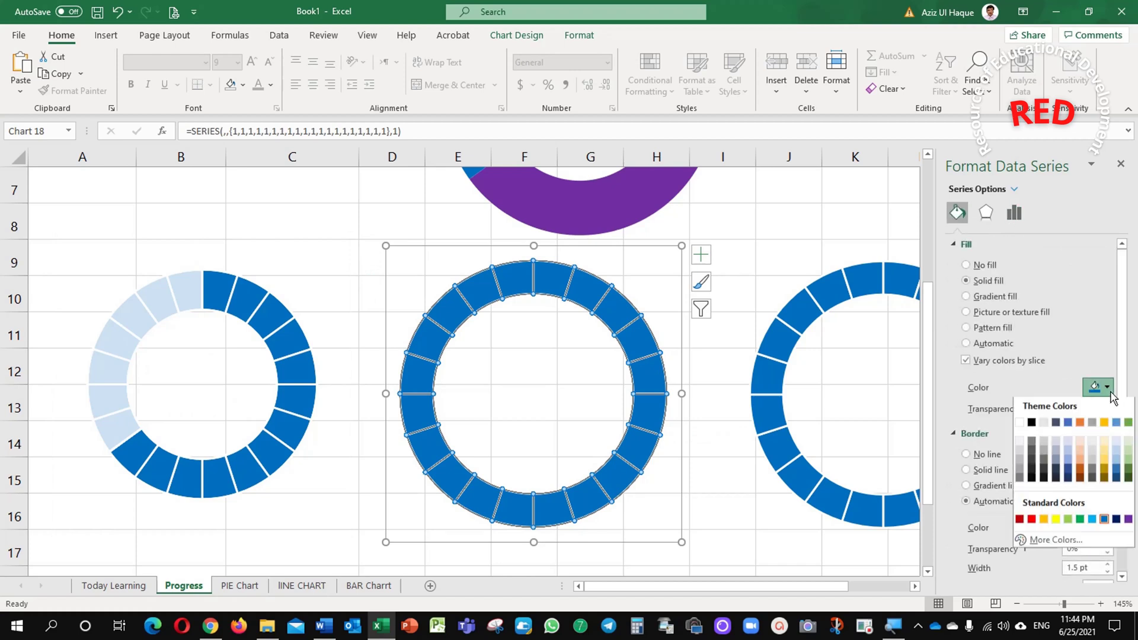
left_click(1128, 483)
Add a BBB series to the dark green doughnut, named from A3 with values from B3:C3.
left_click(529, 348)
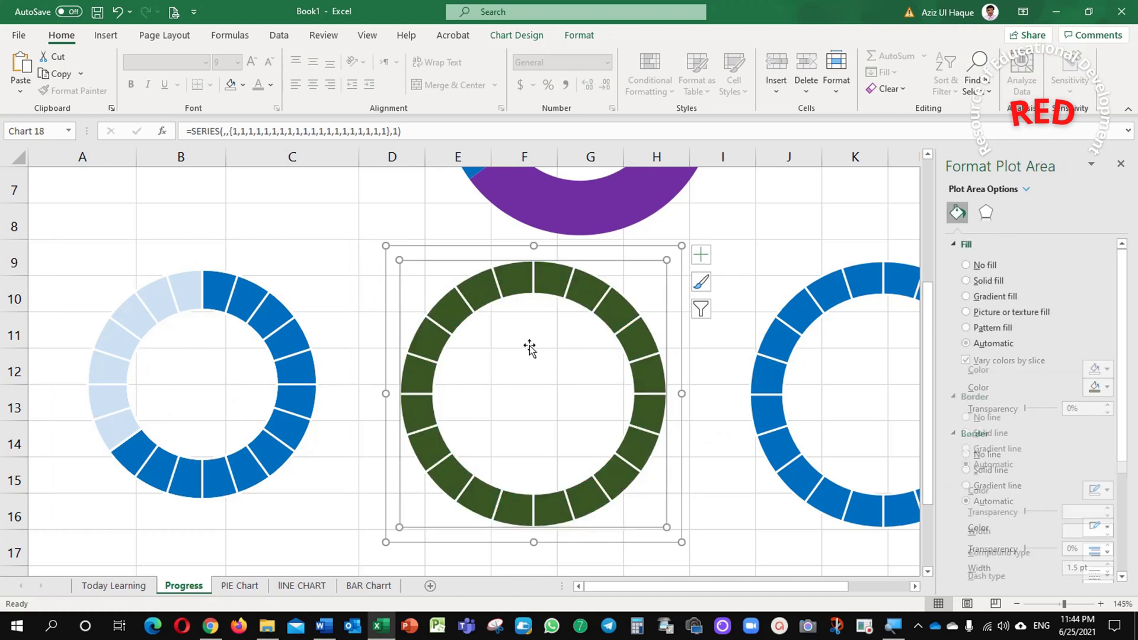
right_click(522, 348)
left_click(564, 438)
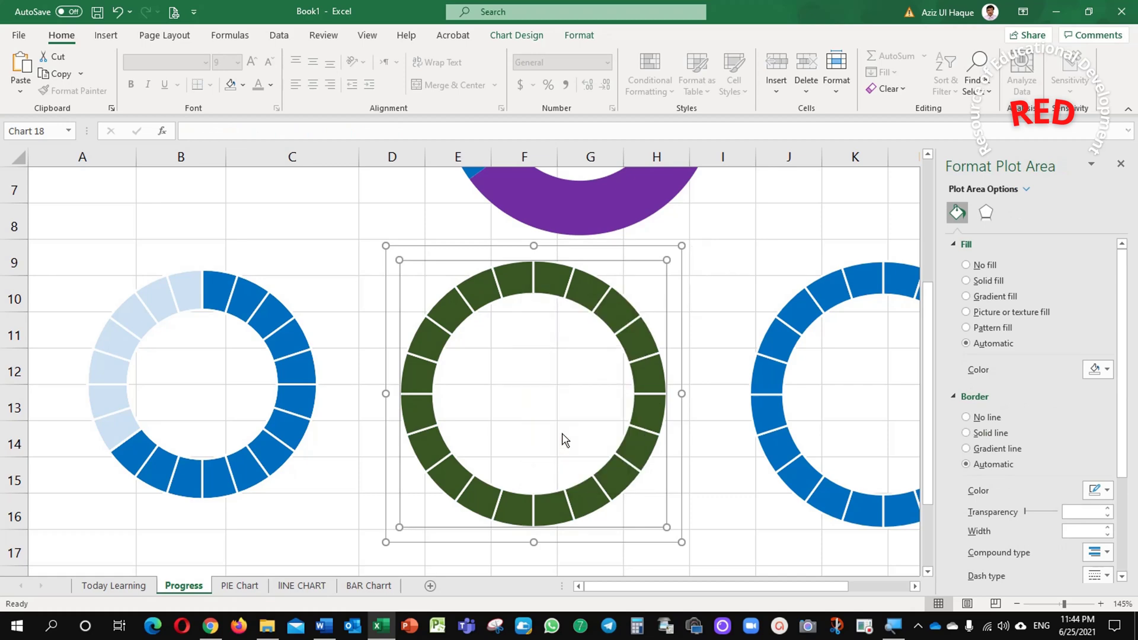
scroll(510, 411, "up", 2)
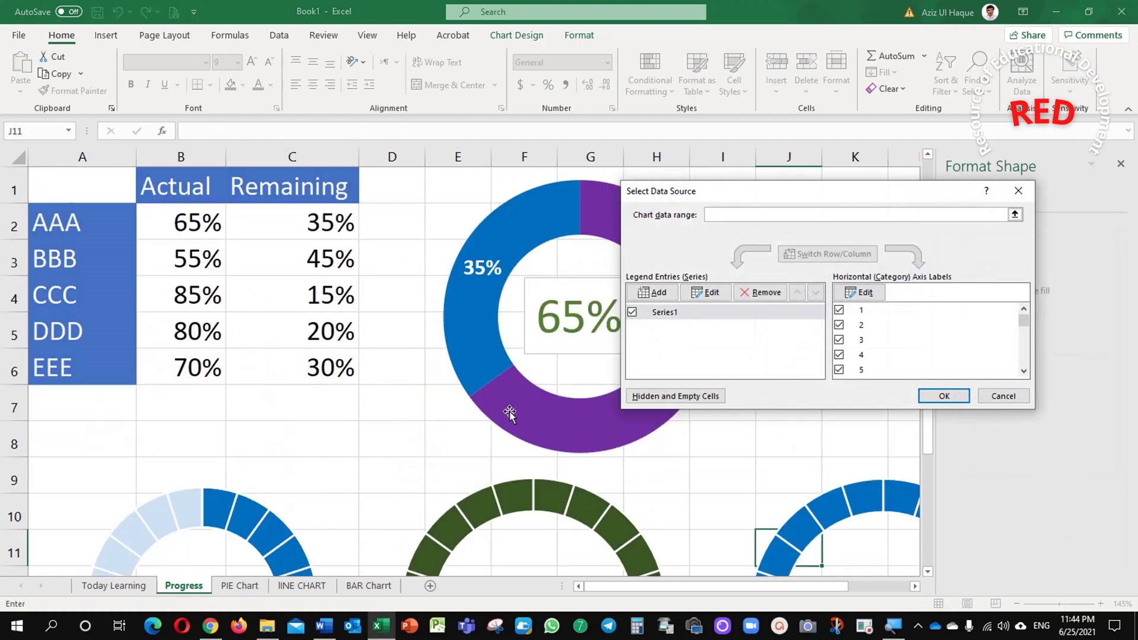
left_click(651, 292)
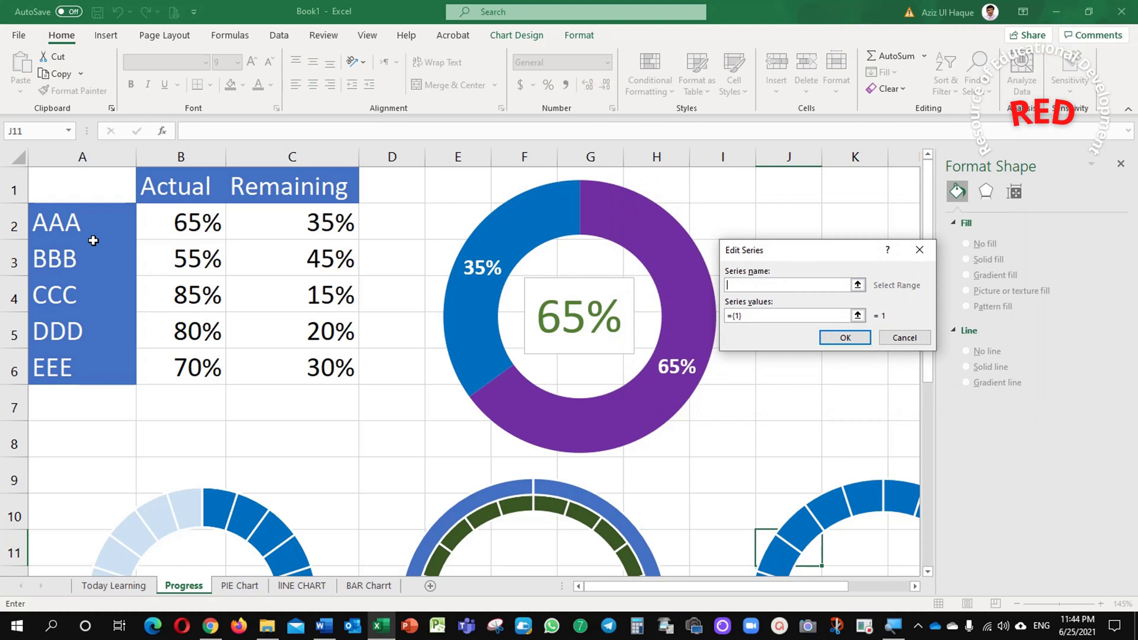
left_click(76, 257)
key("Tab")
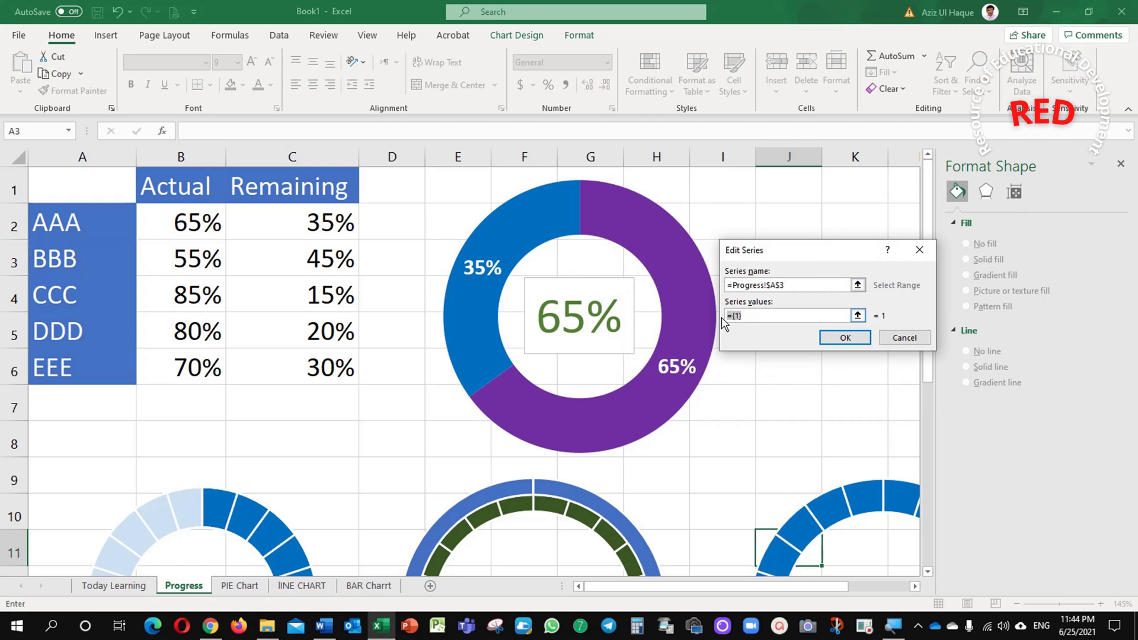
left_click_drag(179, 265, 335, 261)
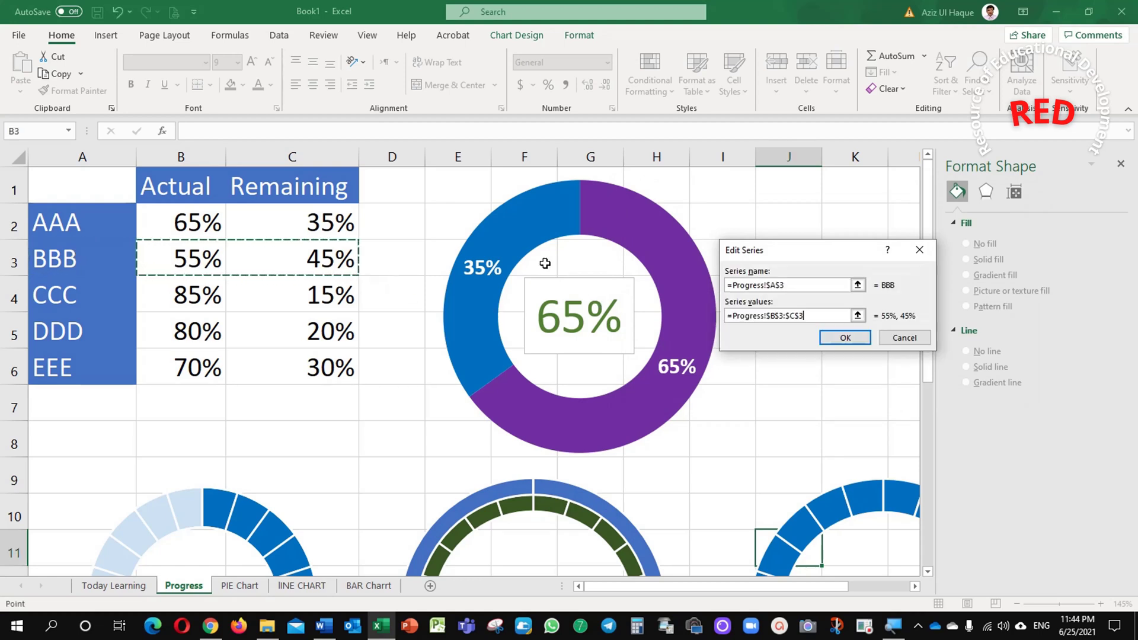
left_click(844, 339)
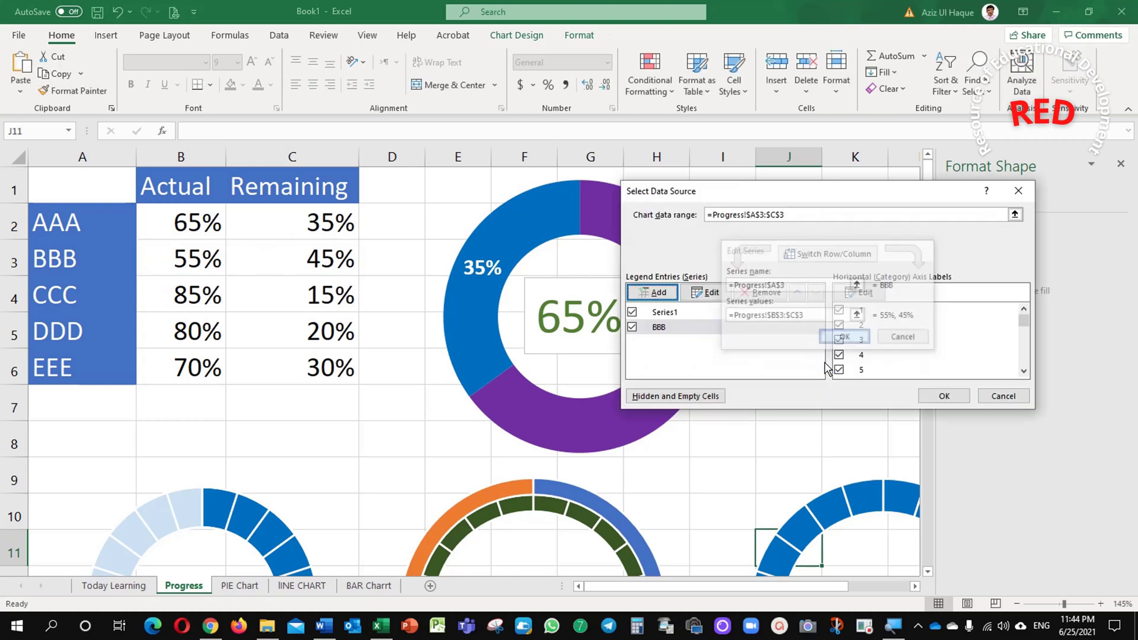
left_click(941, 396)
Reduce the doughnut hole size of the dark green segmented series to 65%.
scroll(657, 485, "down", 2)
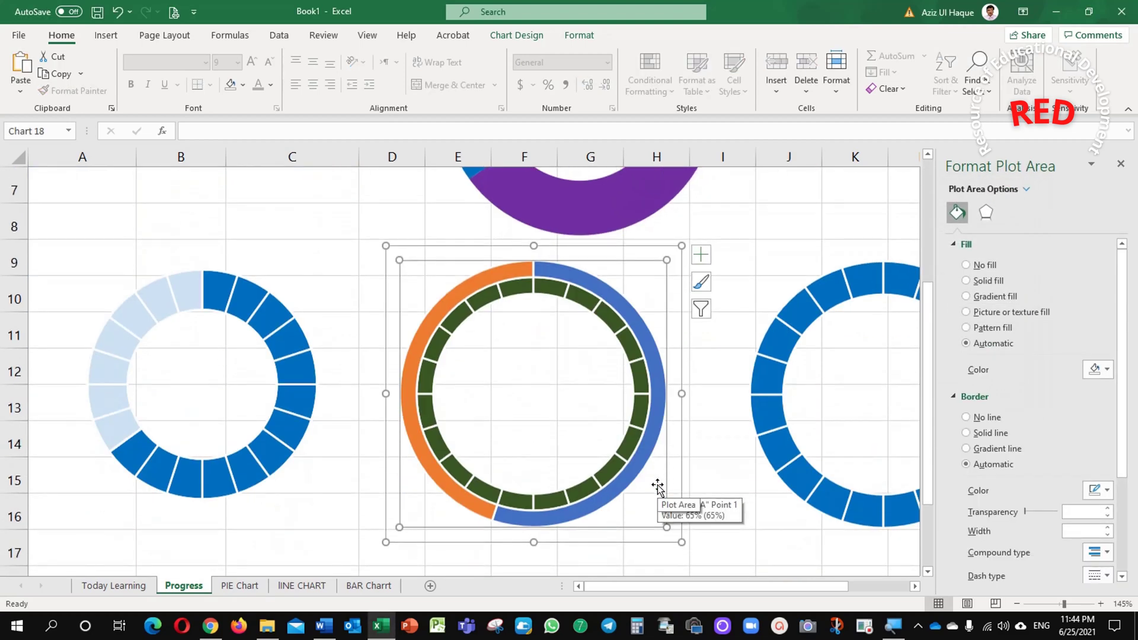
left_click(612, 325)
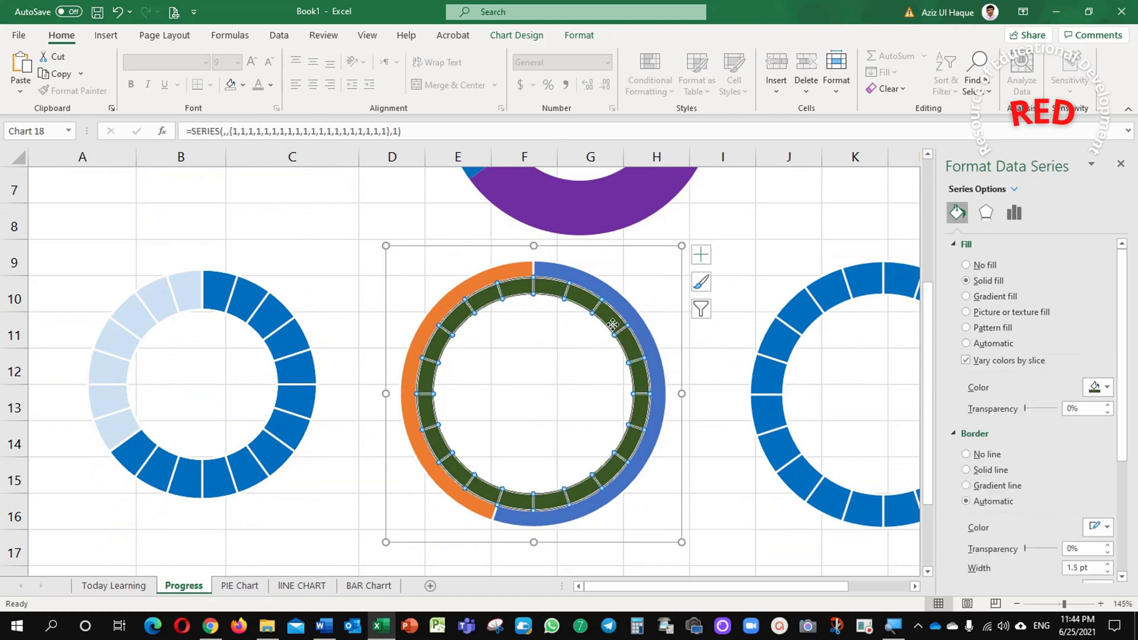
left_click(1009, 220)
left_click(1107, 337)
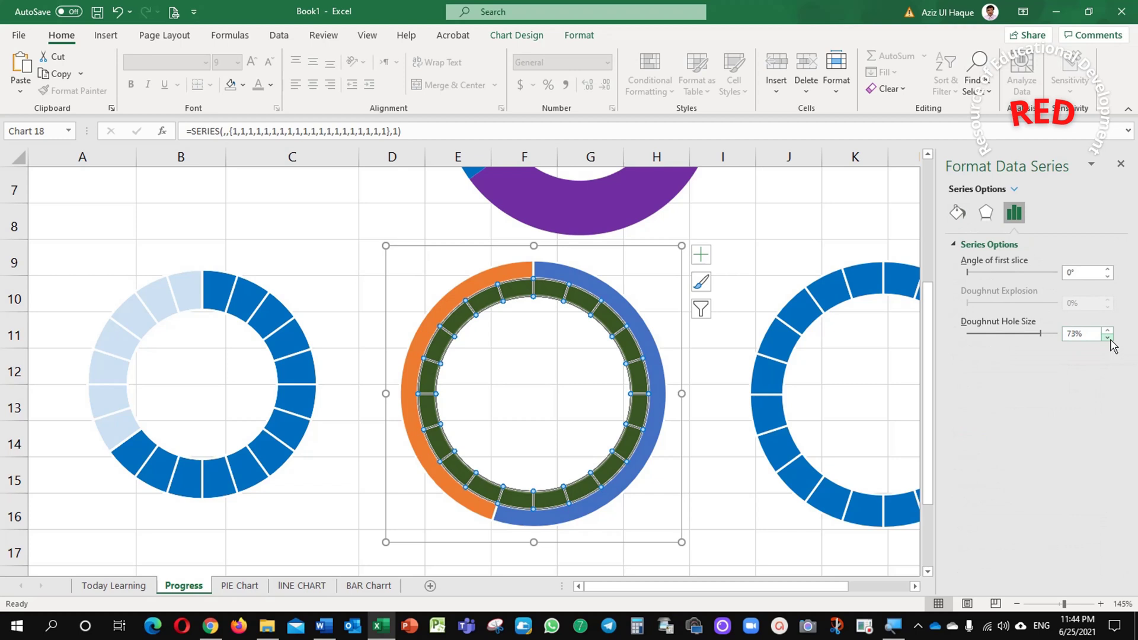
left_click(1107, 336)
left_click(1107, 336)
left_click(1107, 336)
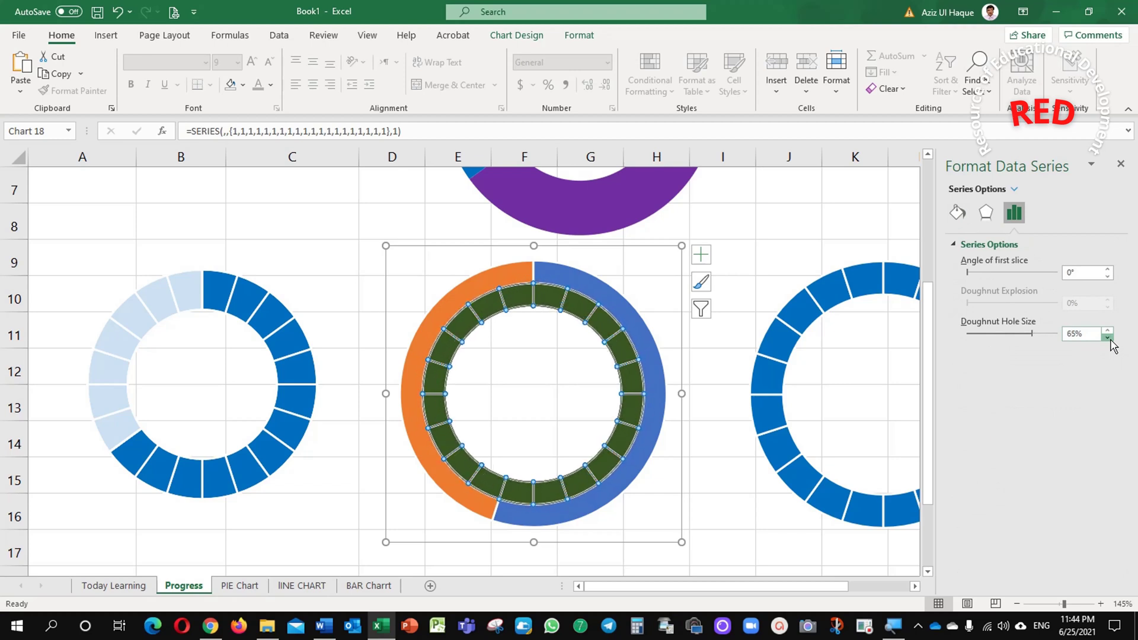
left_click(1107, 337)
left_click(1108, 331)
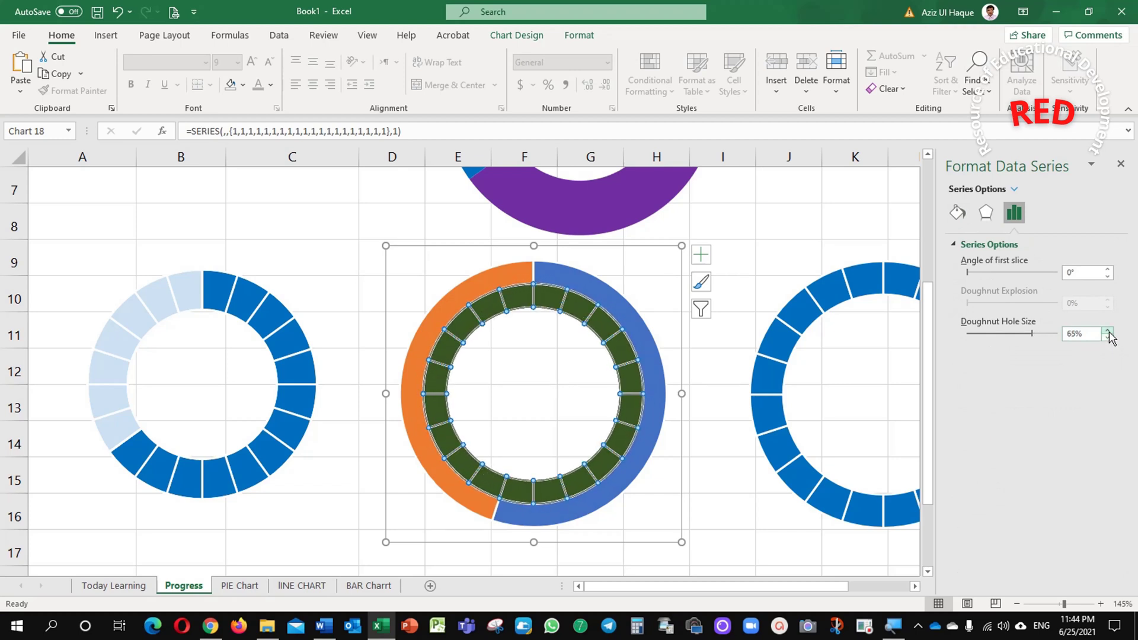
Move the BBB series of the second doughnut to the secondary axis, keeping the Doughnut chart type.
left_click(628, 337)
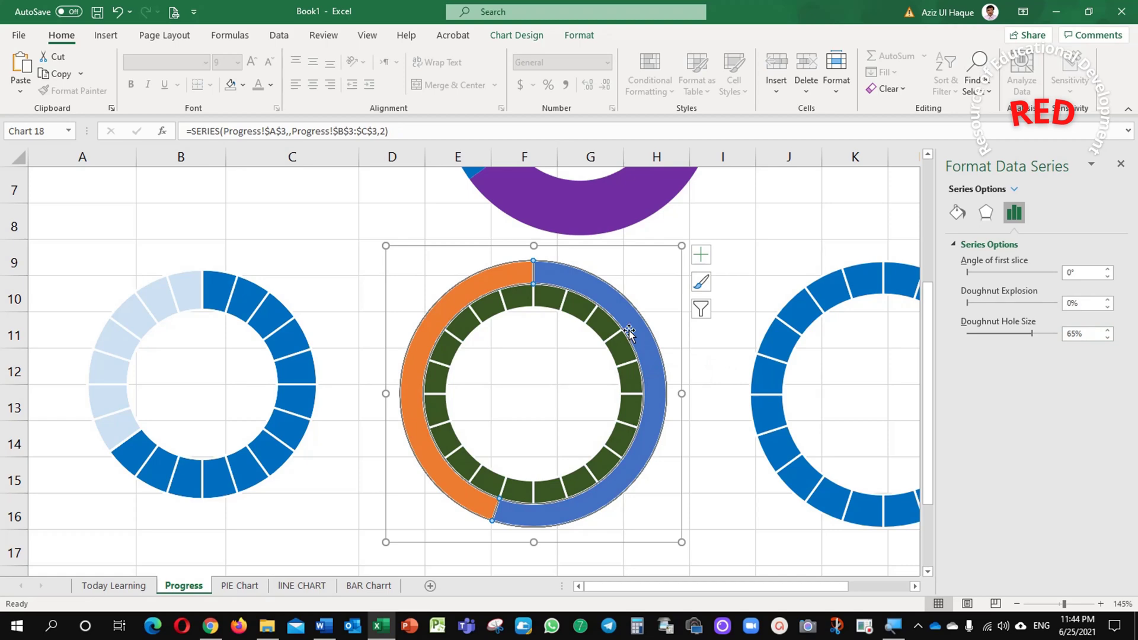
left_click(629, 333)
right_click(624, 331)
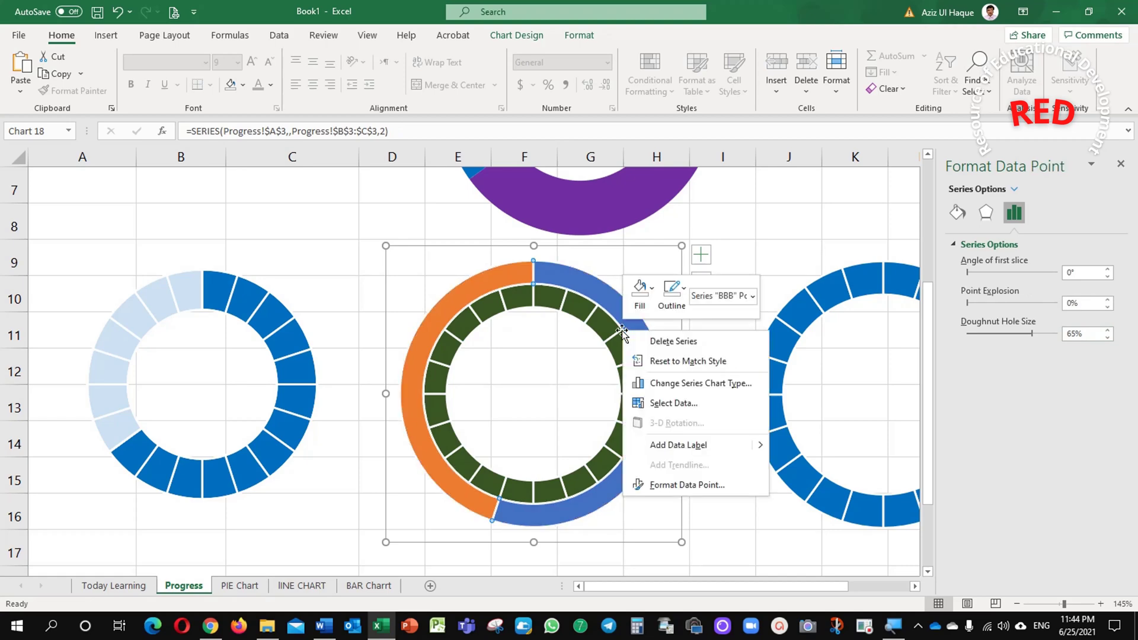
left_click(654, 384)
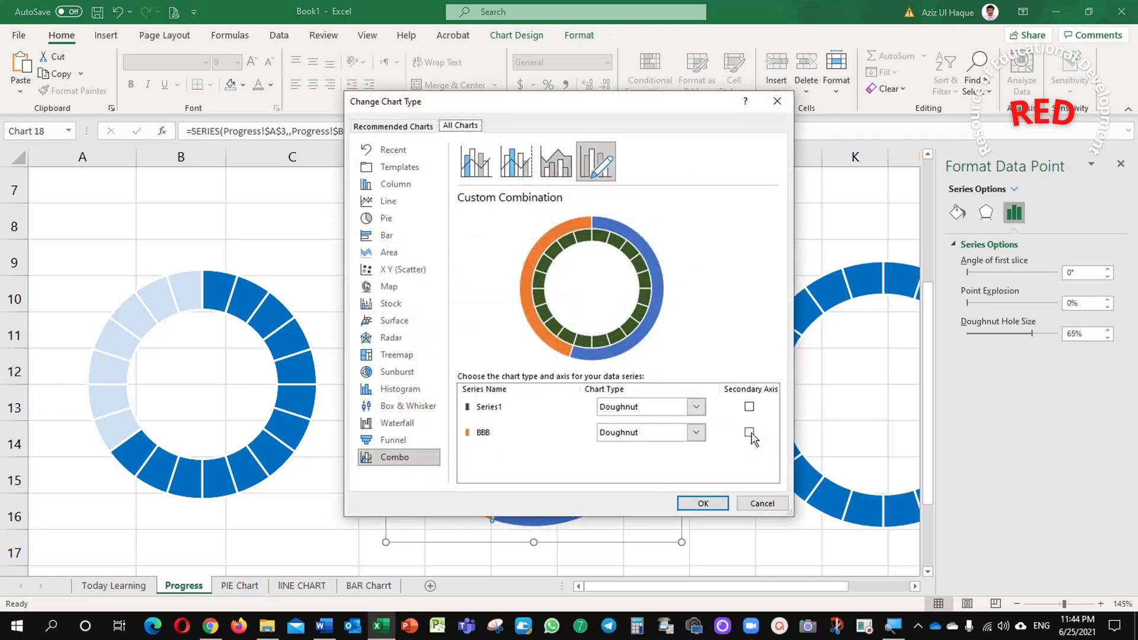
left_click(749, 433)
left_click(702, 503)
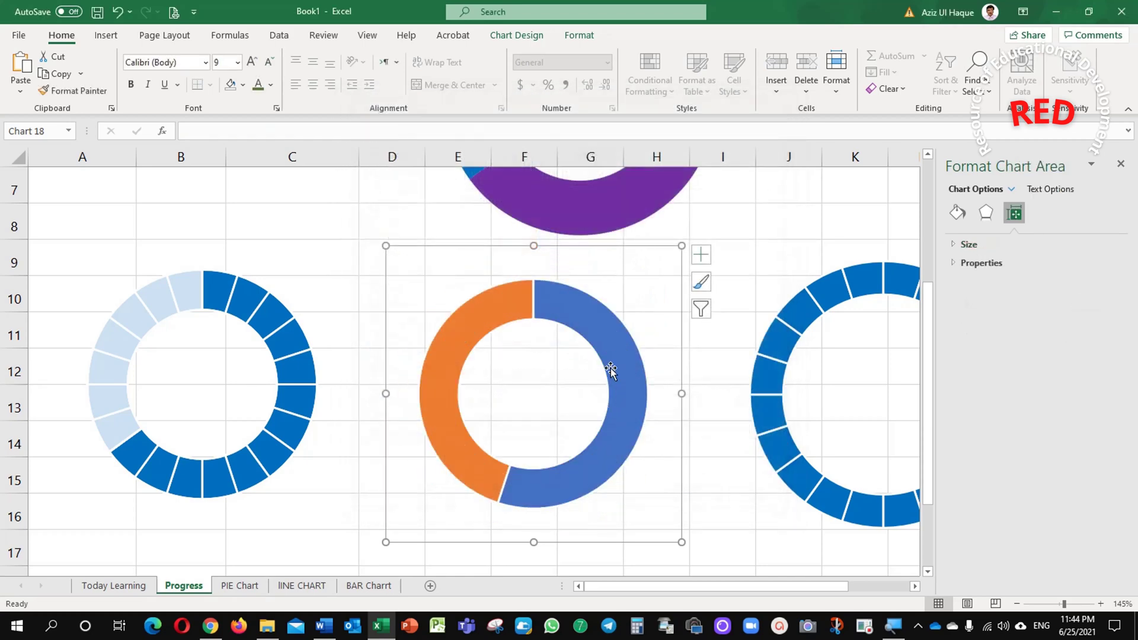
Set only the Actual slice of the BBB series to no fill in the second doughnut.
right_click(614, 354)
left_click(604, 342)
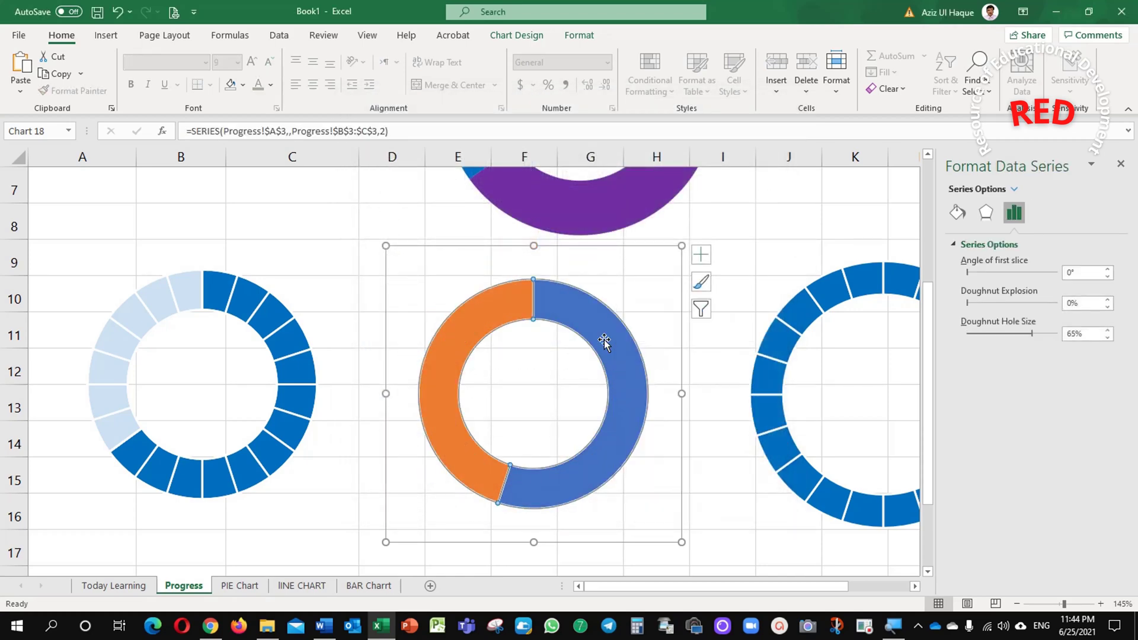
left_click(588, 324)
left_click(957, 212)
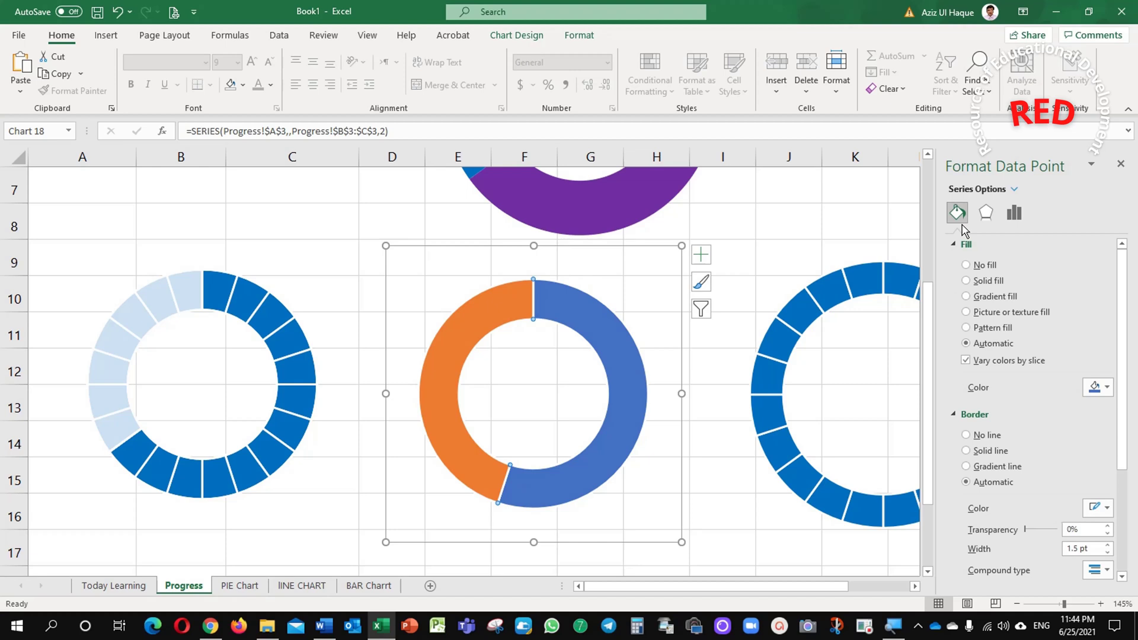
left_click(992, 283)
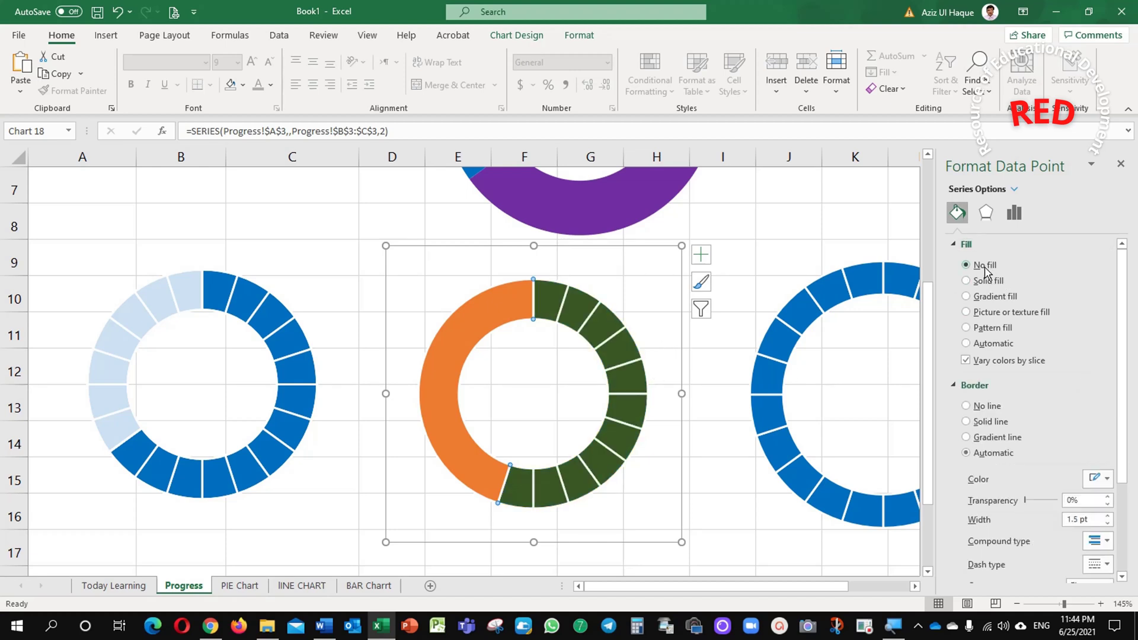
Fill the Remaining slice of the BBB series with solid white at 20% transparency.
key("Left")
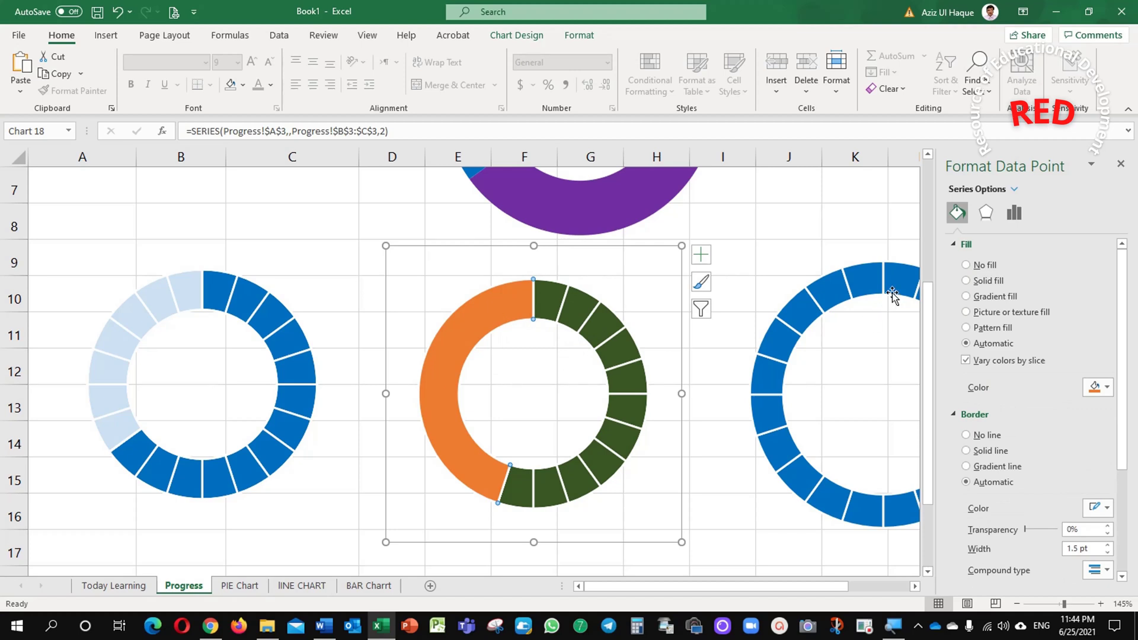
left_click(1096, 387)
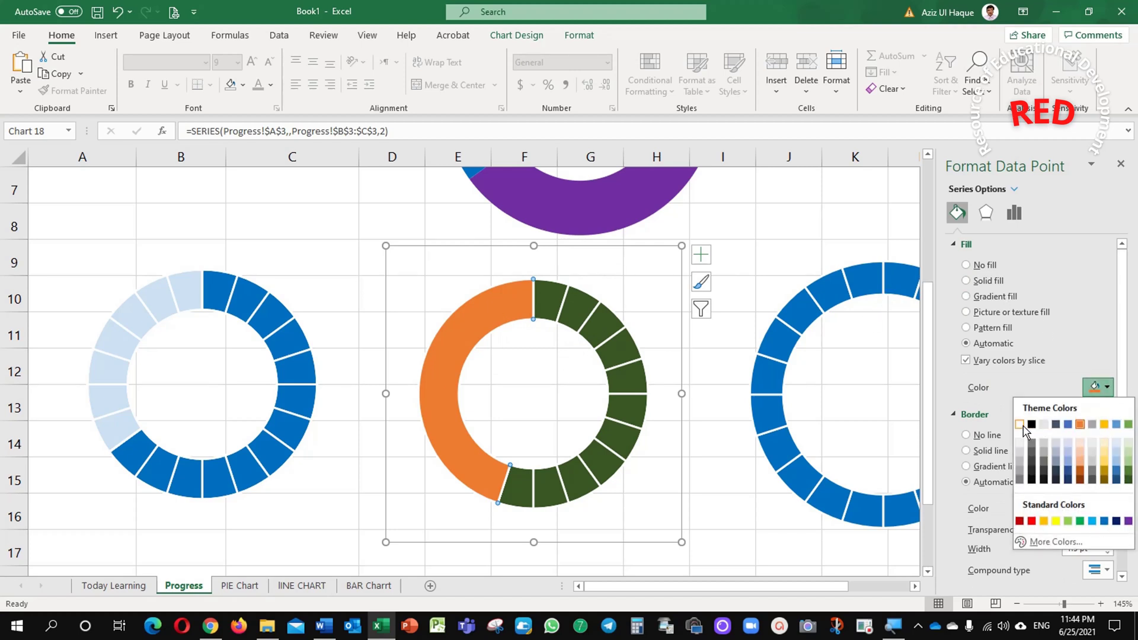
left_click(1019, 424)
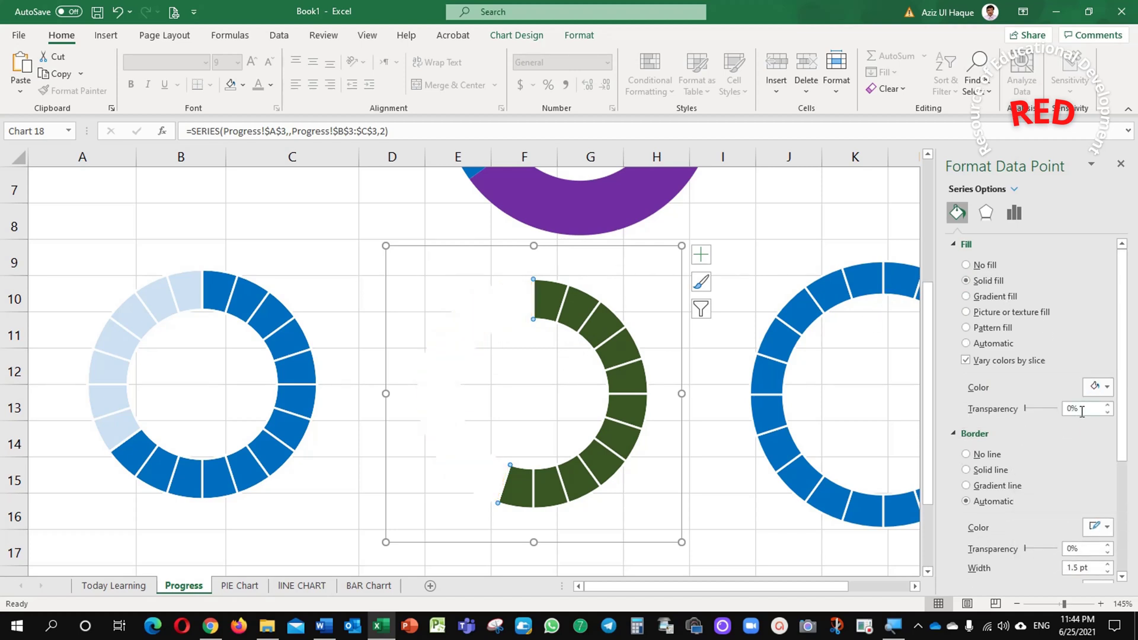
left_click_drag(1081, 410, 1065, 417)
type("20")
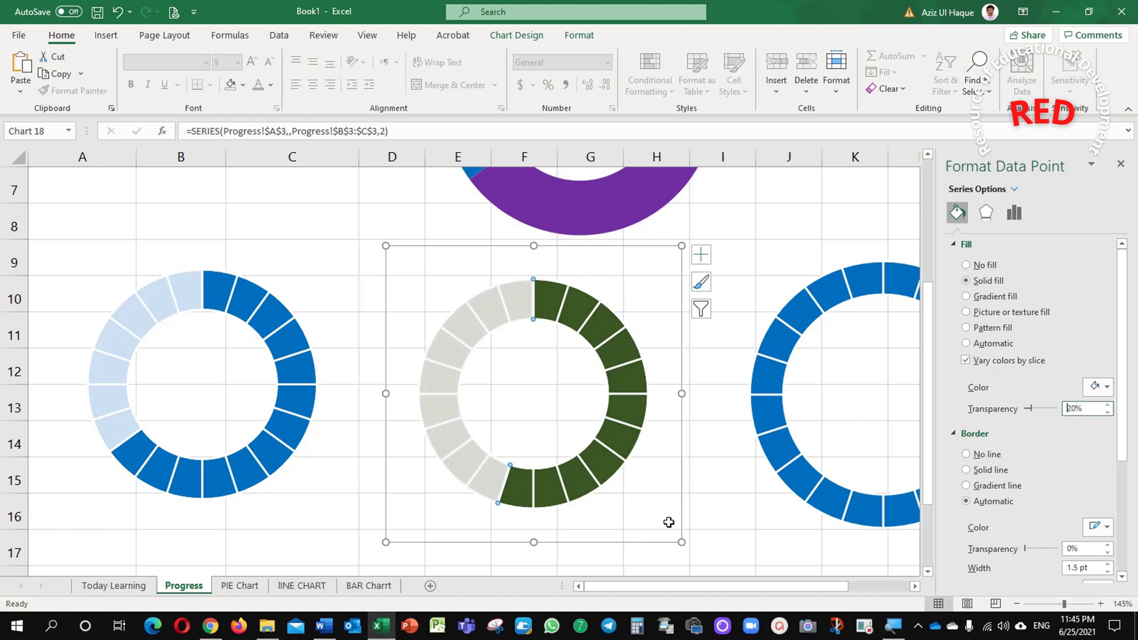
left_click(646, 521)
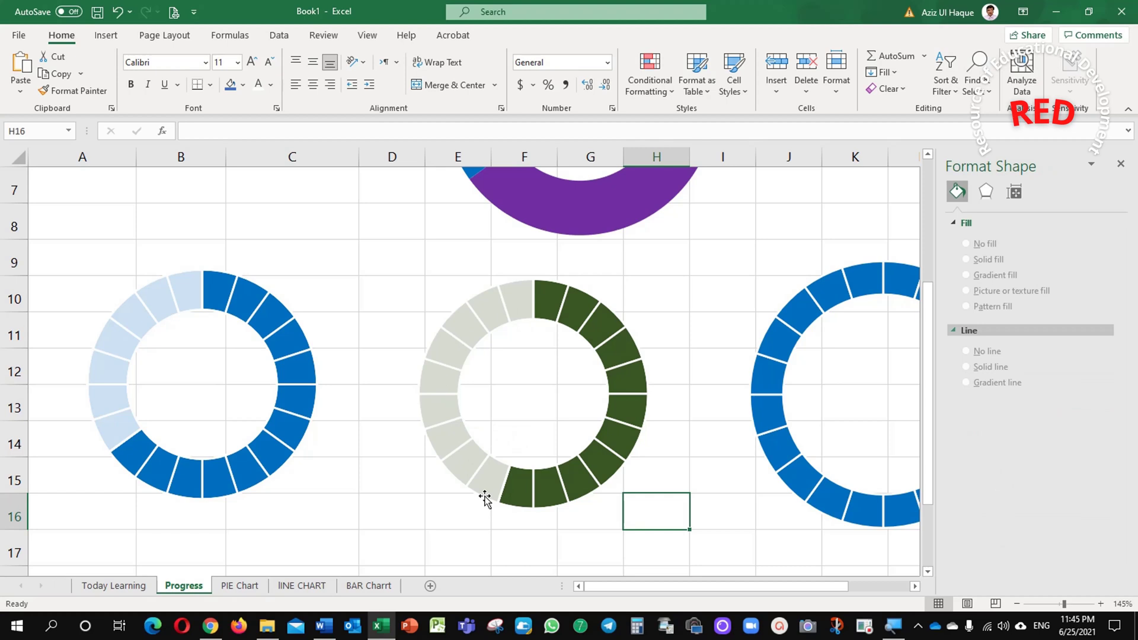
Recolor all segments of the third doughnut, over columns J to M, with the standard purple fill.
left_click(914, 586)
left_click(914, 586)
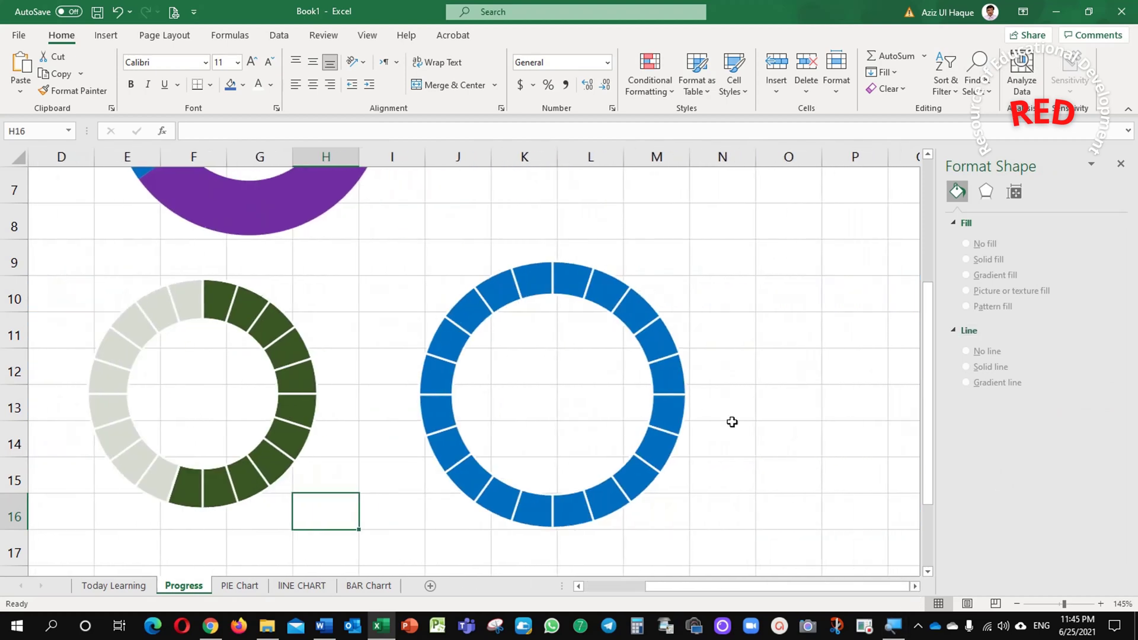
left_click(650, 345)
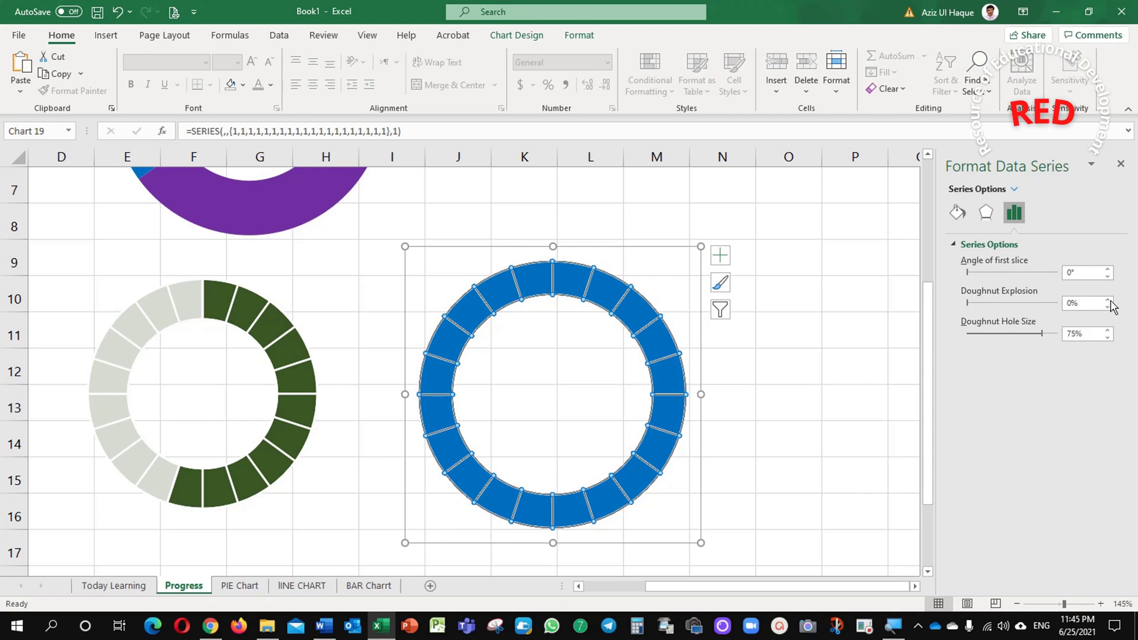
left_click(957, 212)
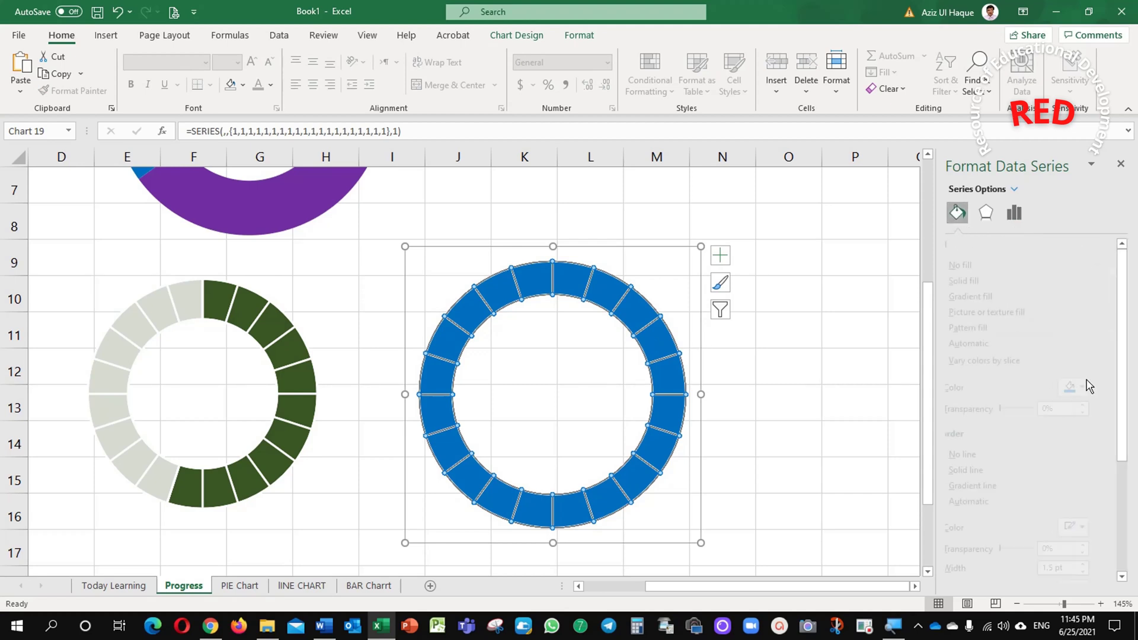
left_click(1106, 388)
left_click(1129, 521)
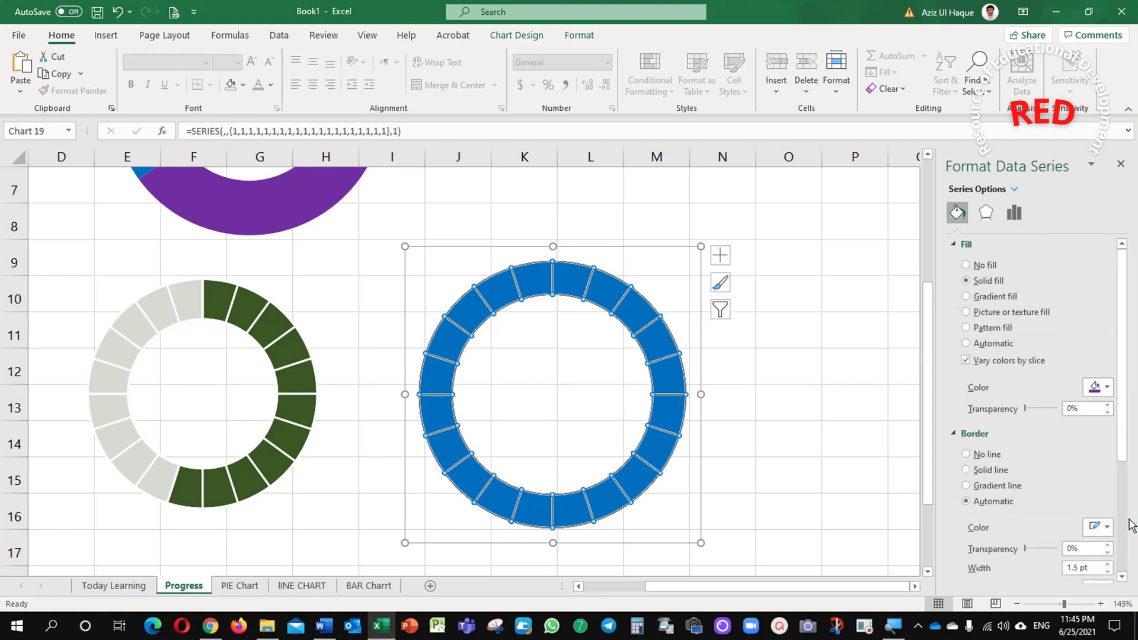
left_click(649, 317)
Add a CCC series to the purple doughnut, named from A4 with values from B4:C4.
right_click(570, 348)
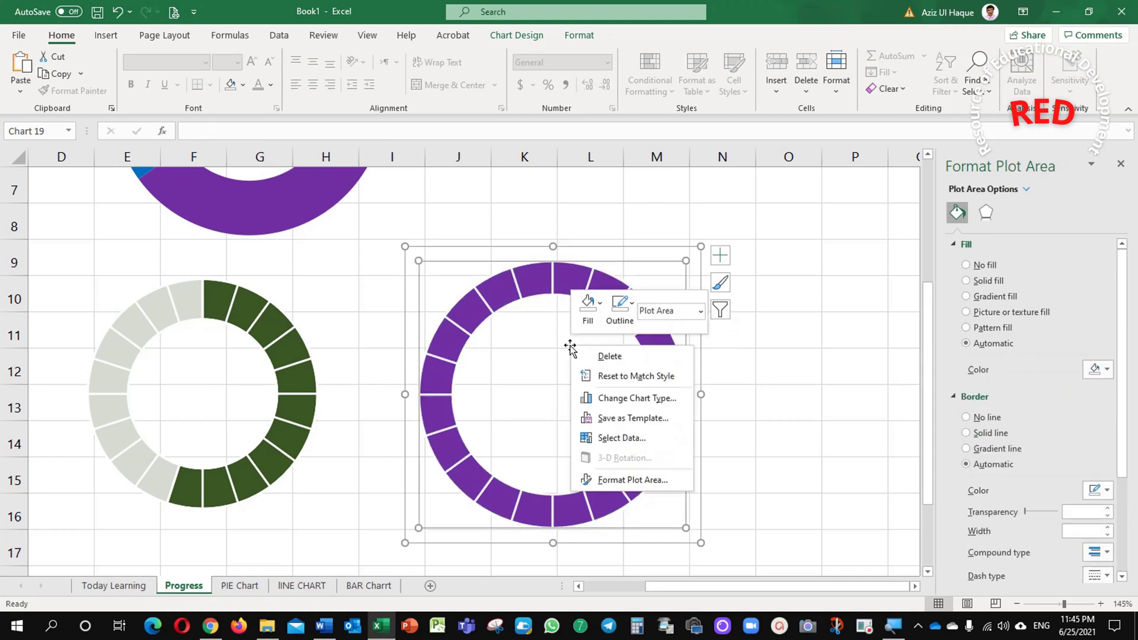
left_click(619, 438)
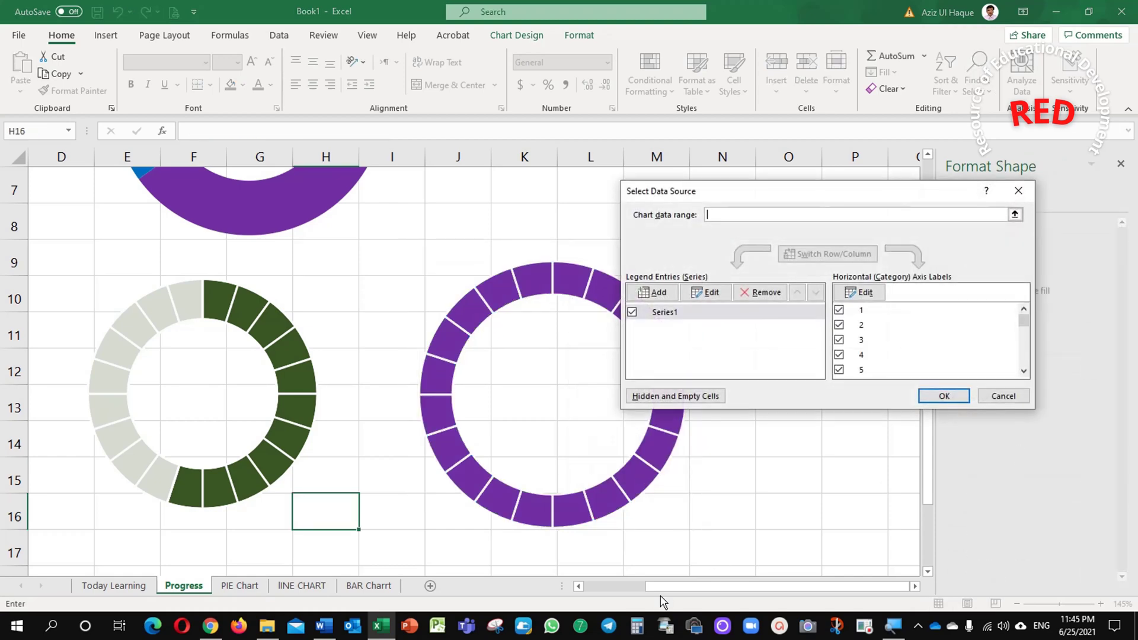
left_click(651, 292)
left_click_drag(682, 586, 545, 578)
scroll(204, 343, "up", 2)
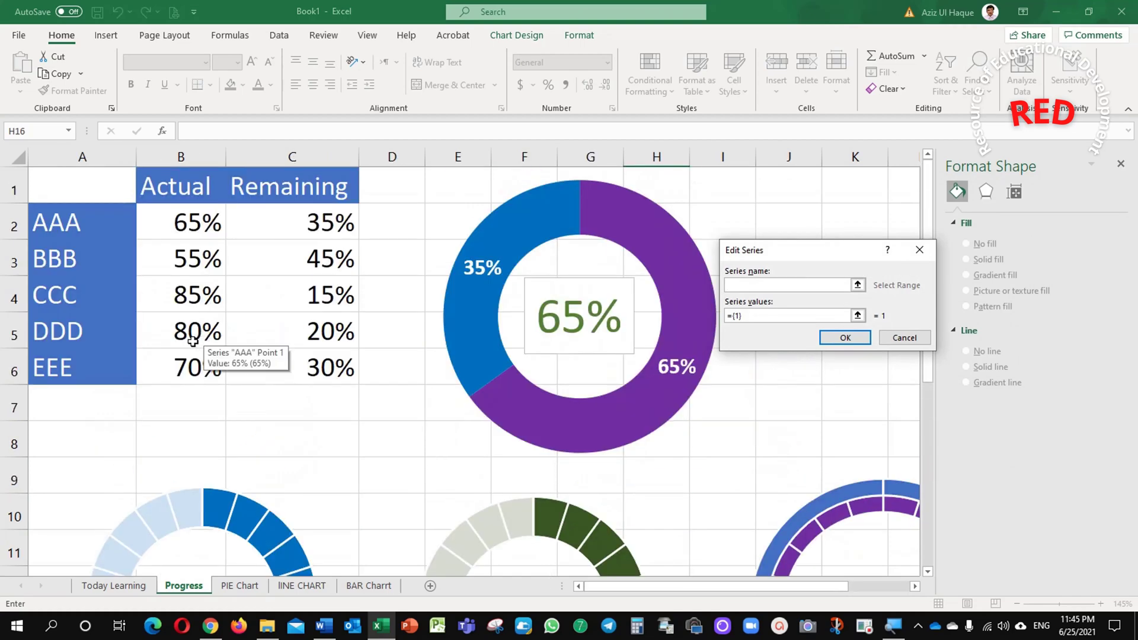
left_click(87, 296)
left_click_drag(785, 316, 735, 315)
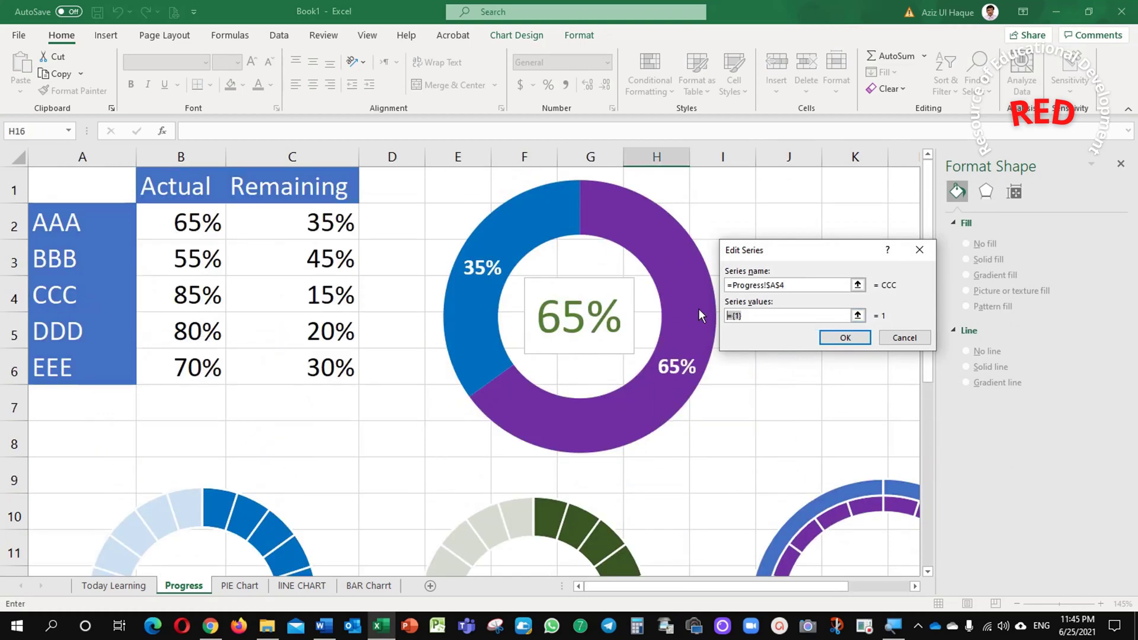
key("BackSpace")
left_click_drag(189, 295, 278, 297)
left_click(841, 339)
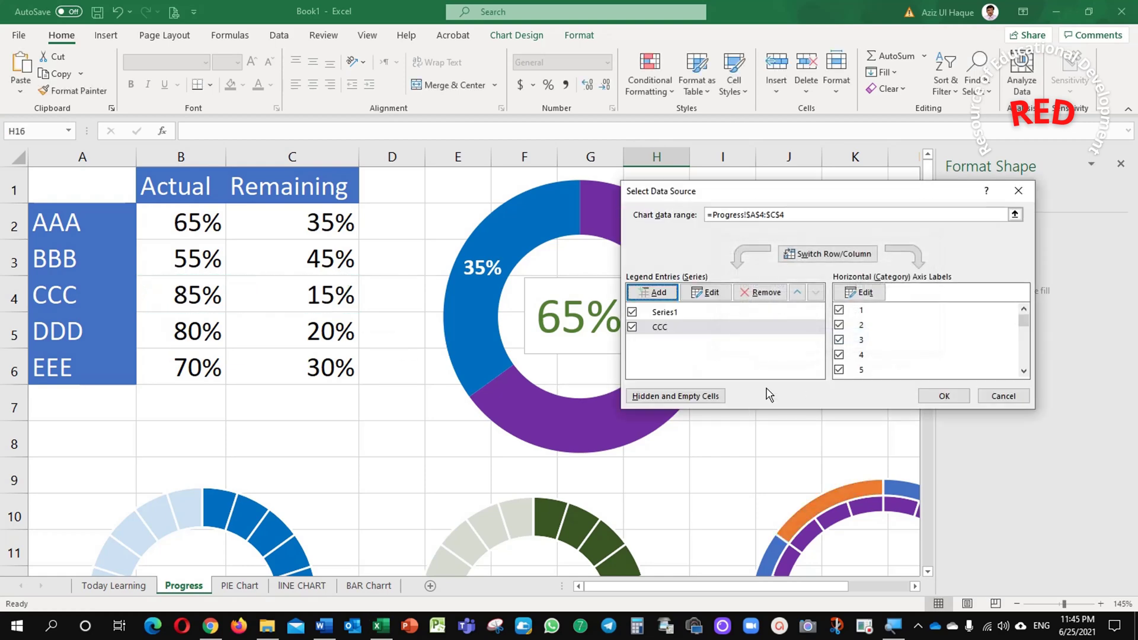
left_click(944, 396)
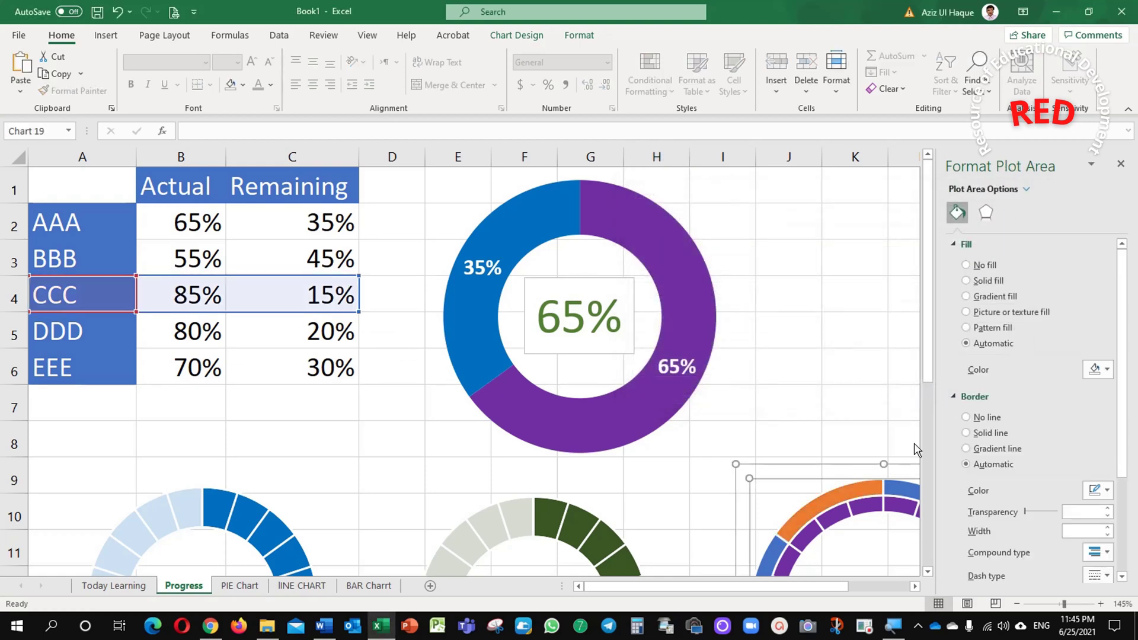
scroll(866, 534, "down", 4)
scroll(866, 530, "up", 1)
scroll(866, 533, "up", 3)
scroll(895, 589, "down", 2)
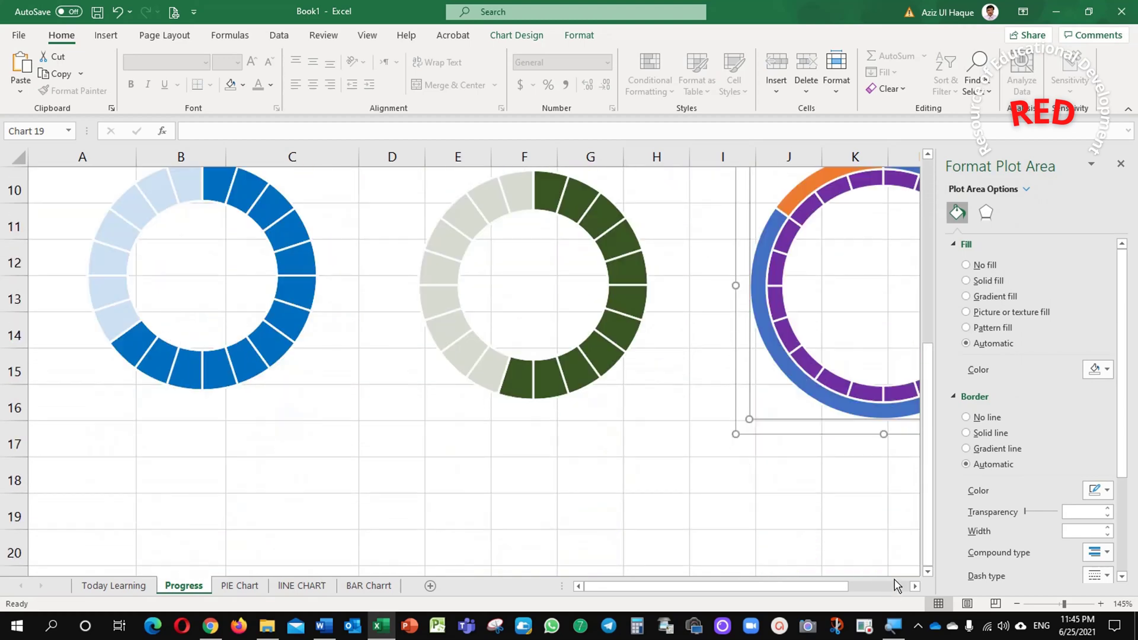
Reduce the doughnut hole size of the segmented purple ring to 65%.
scroll(911, 587, "right", 3)
scroll(782, 487, "up", 2)
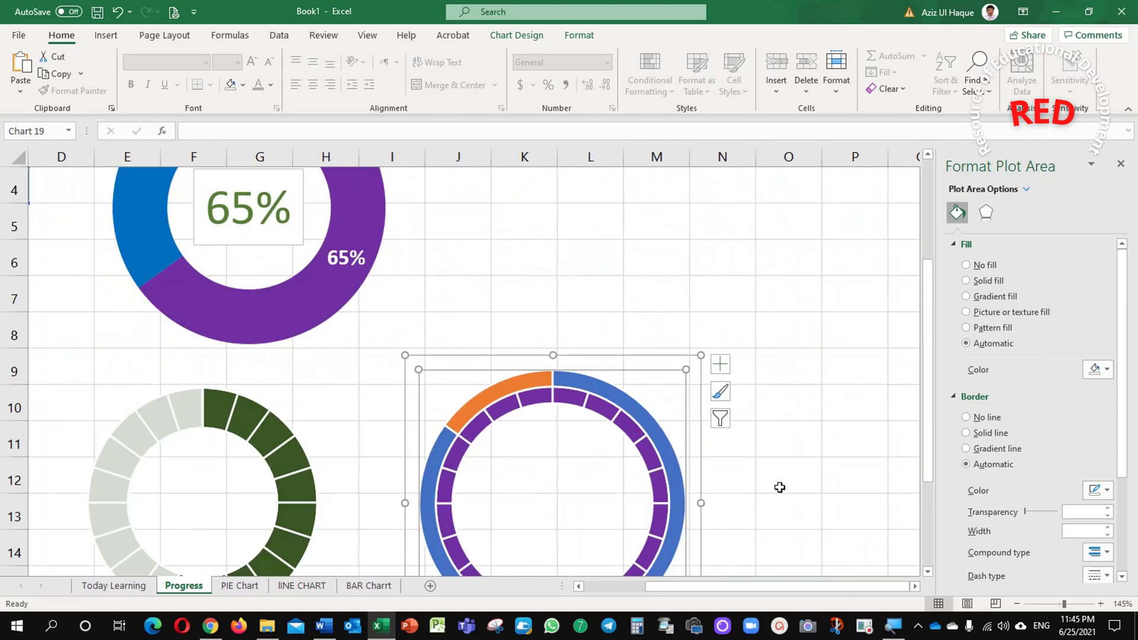
scroll(779, 488, "down", 1)
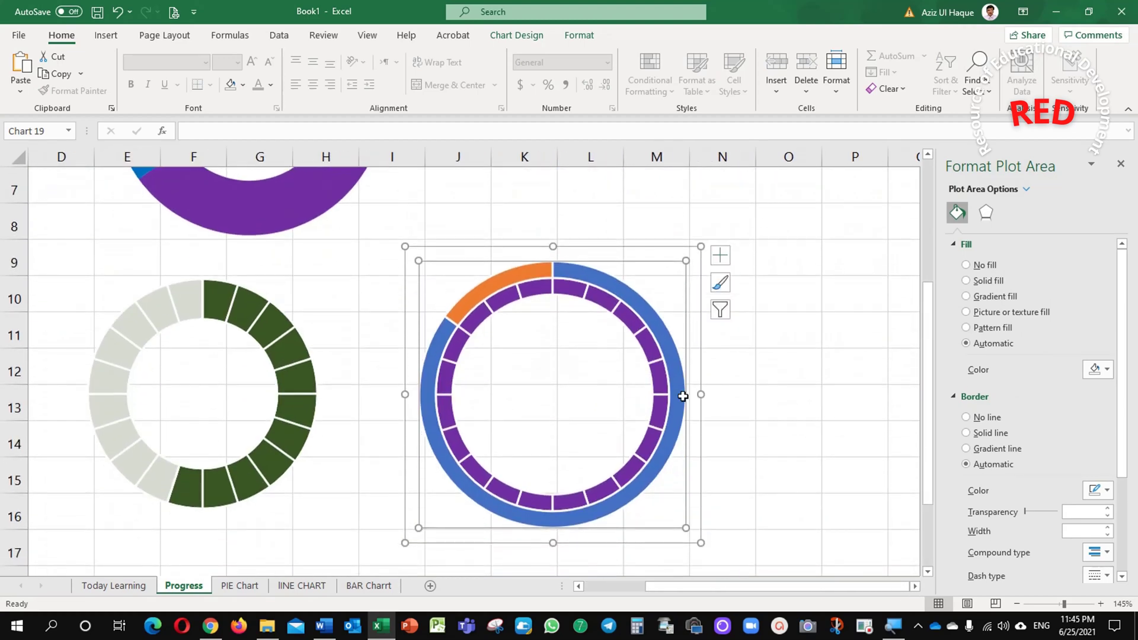
left_click(656, 377)
left_click(1014, 213)
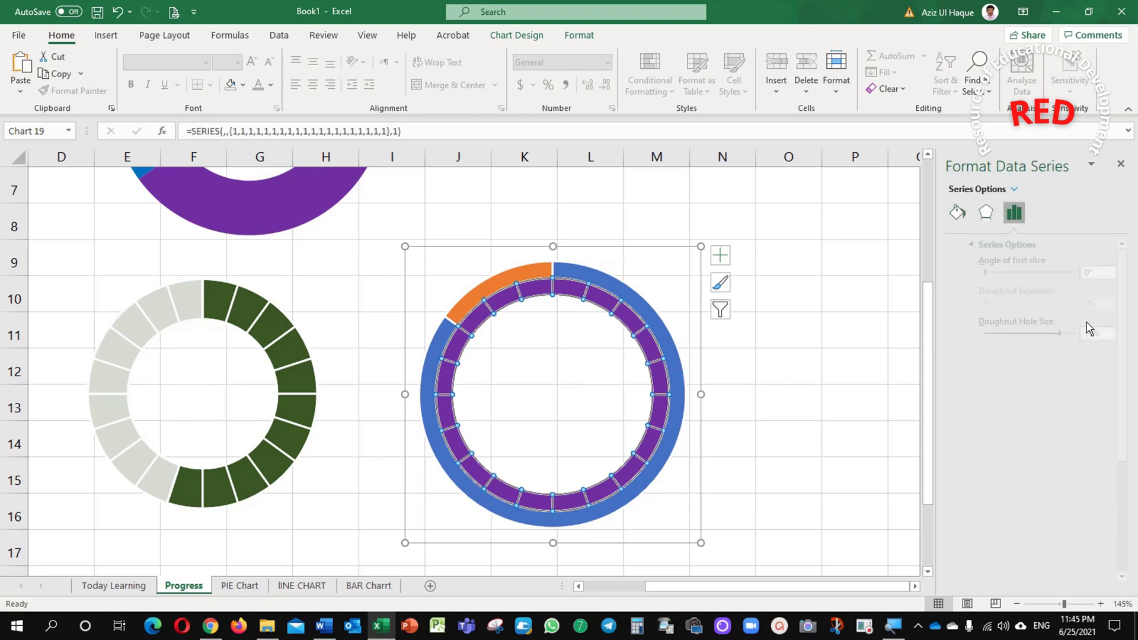
left_click(1107, 336)
left_click(1107, 336)
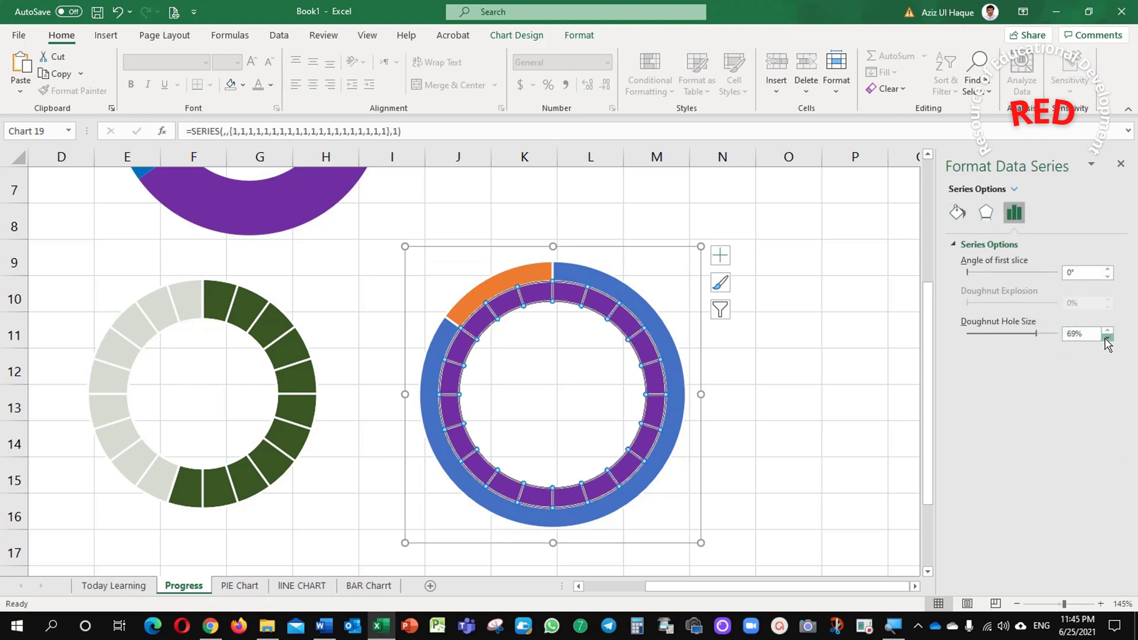
left_click(1107, 336)
left_click(1107, 337)
left_click(1107, 337)
left_click(1107, 337)
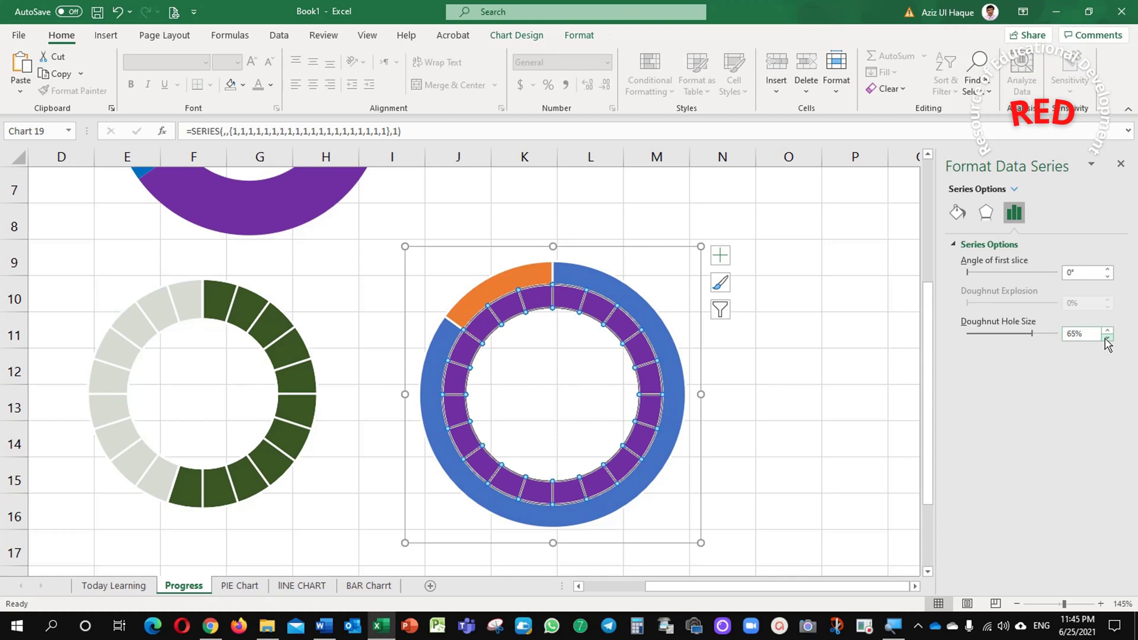
Move the CCC series of the purple doughnut to the secondary axis, keeping both series as Doughnut type.
right_click(629, 323)
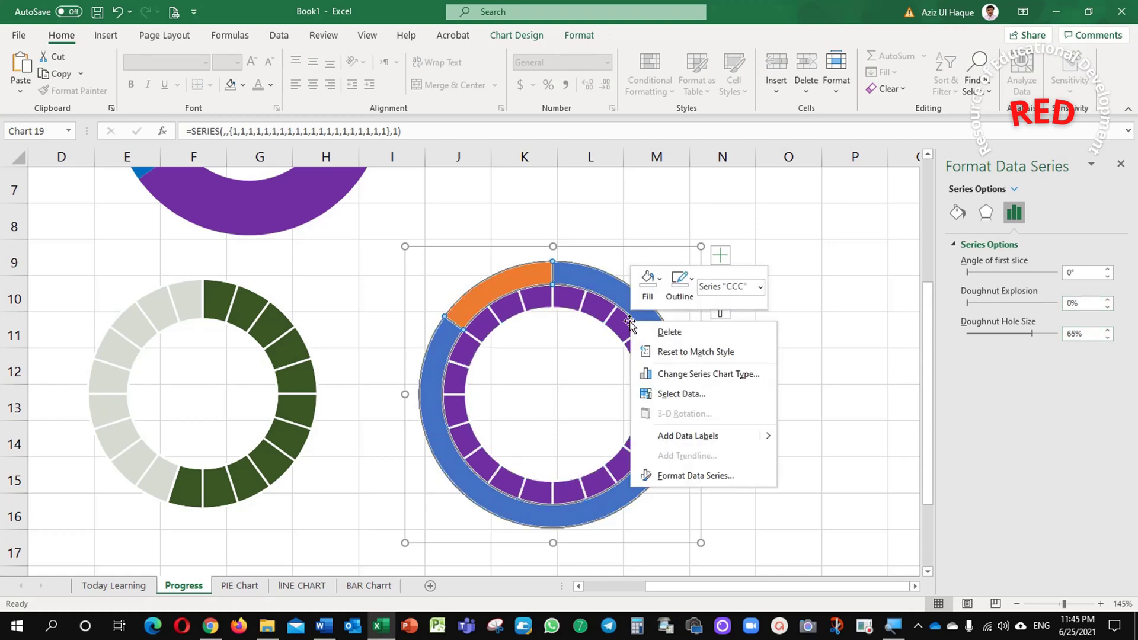
left_click(666, 374)
left_click(749, 433)
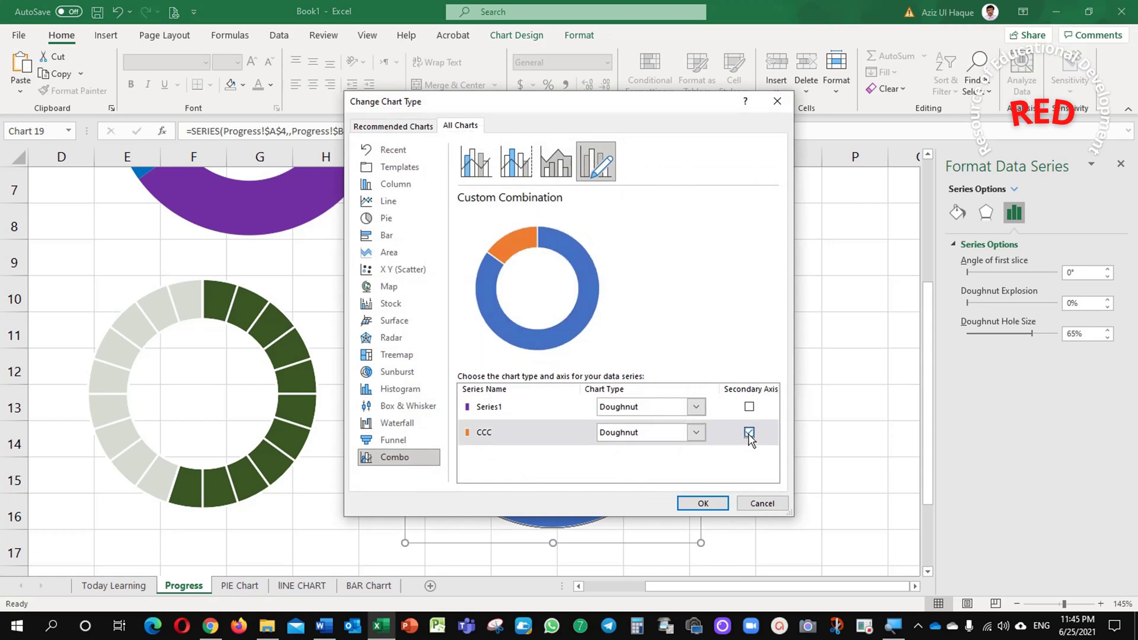
left_click(703, 504)
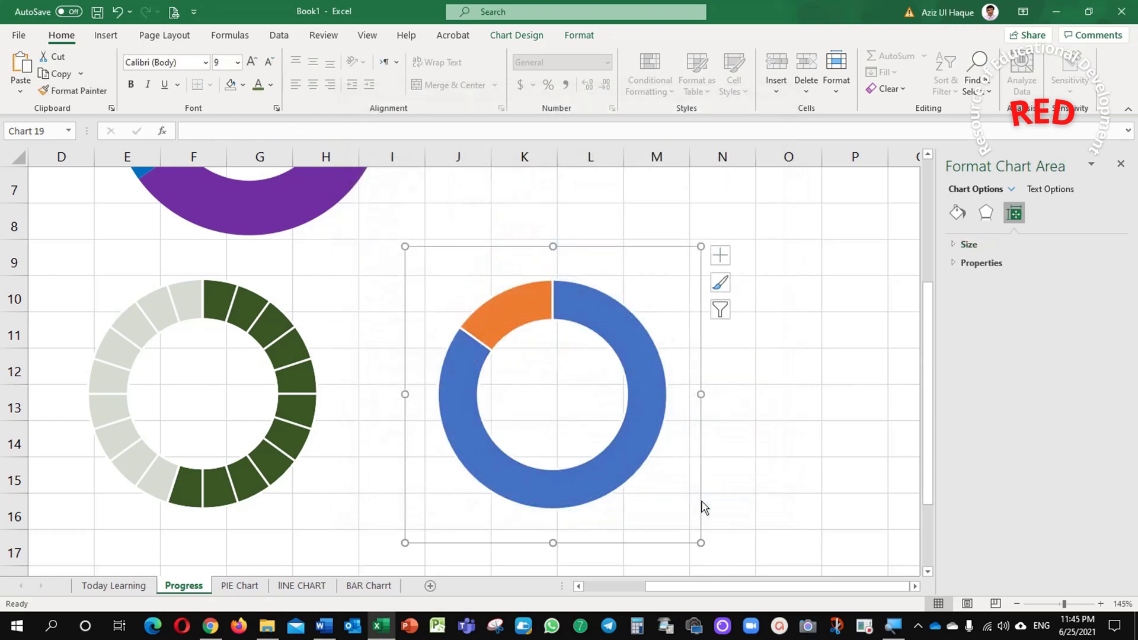
Set only the Actual slice of the CCC series to no fill in the third doughnut.
left_click(618, 325)
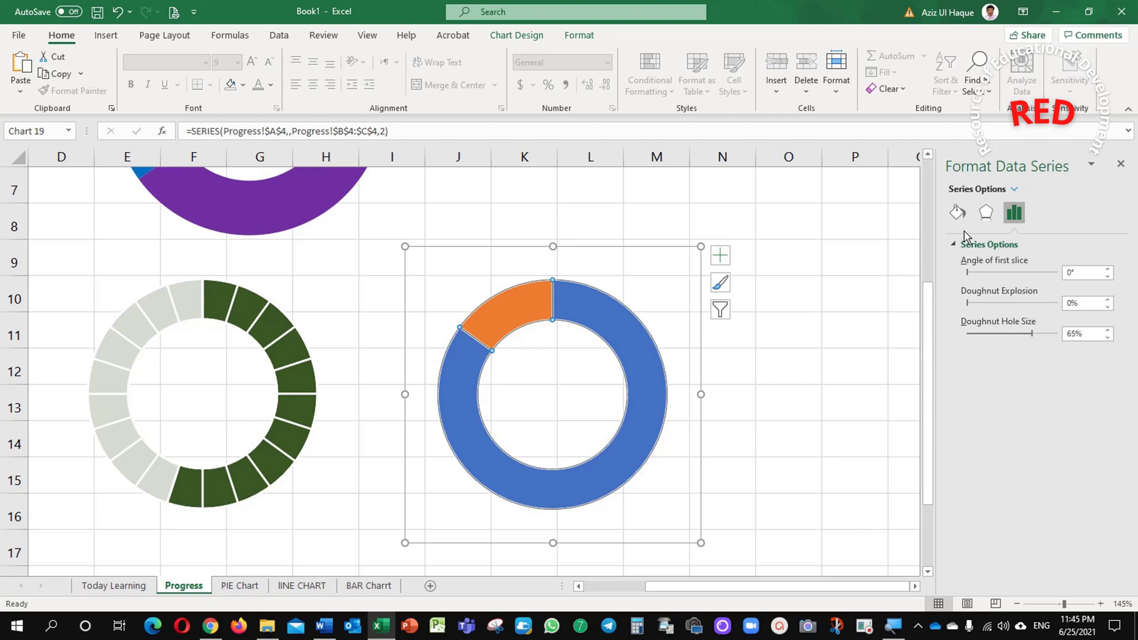
left_click(957, 212)
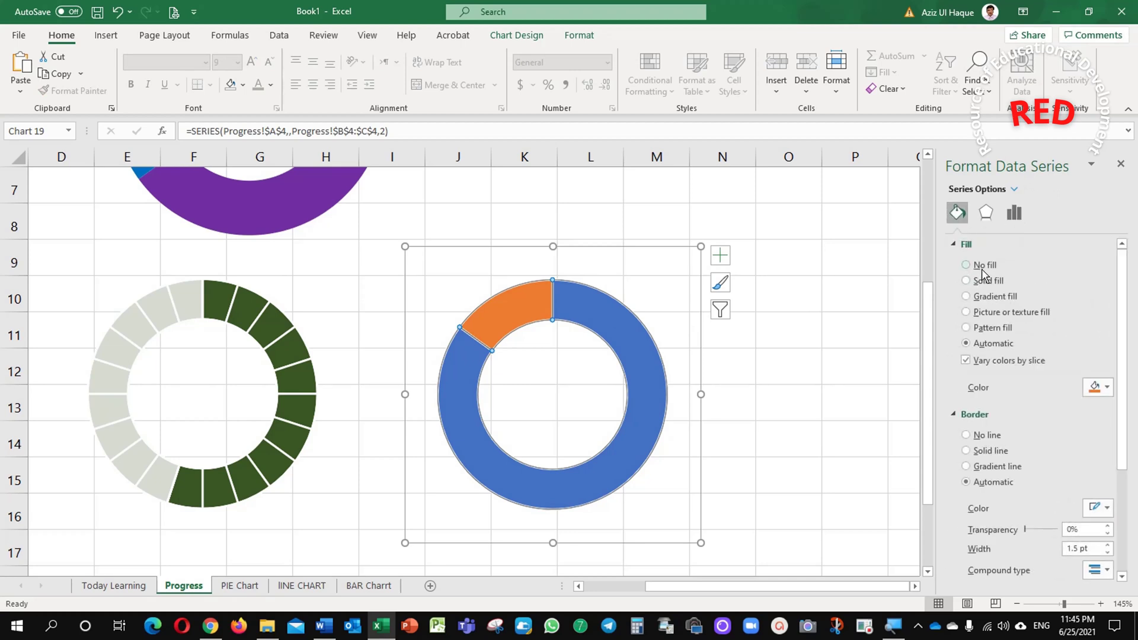
left_click(966, 265)
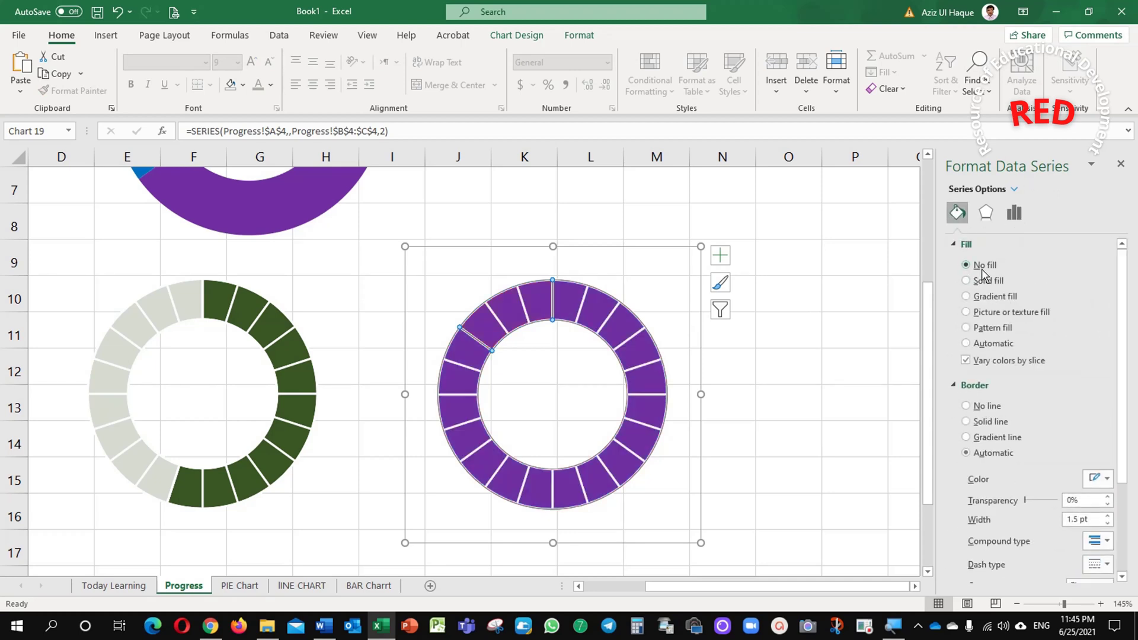
key("ctrl+z")
left_click(632, 379)
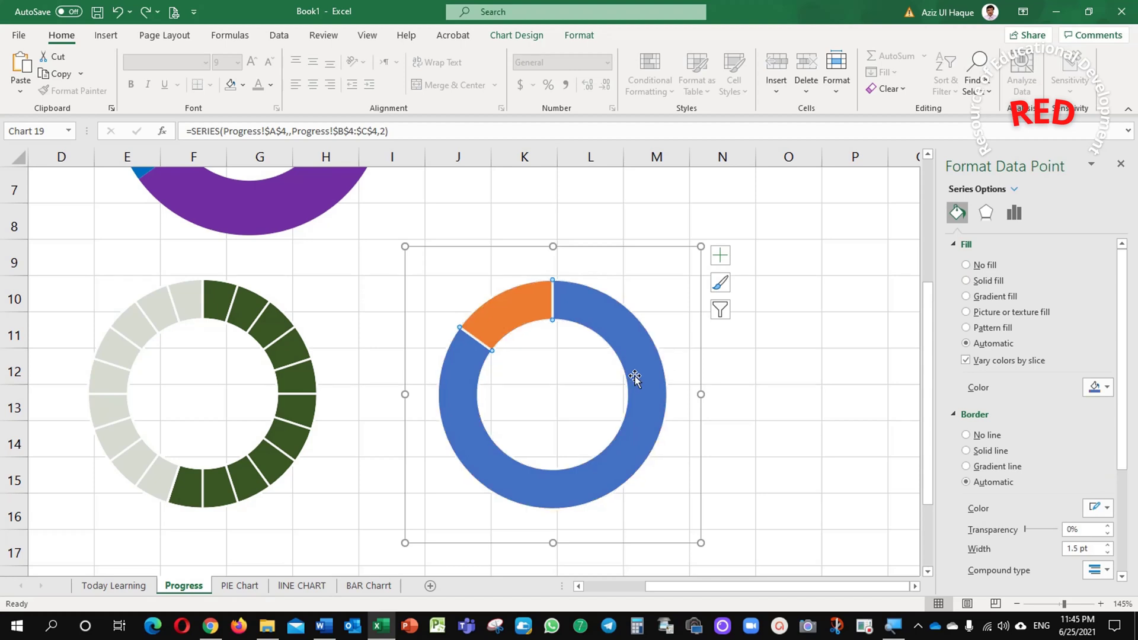
left_click(966, 264)
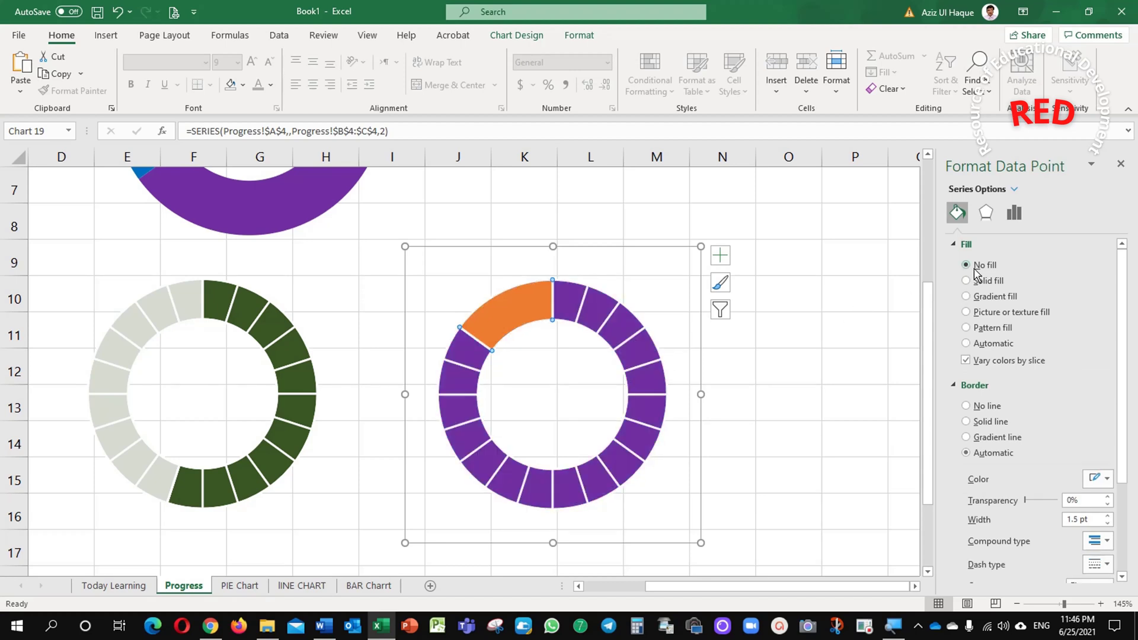
Fill the Remaining slice of the CCC series with solid white at 20% transparency.
left_click(520, 312)
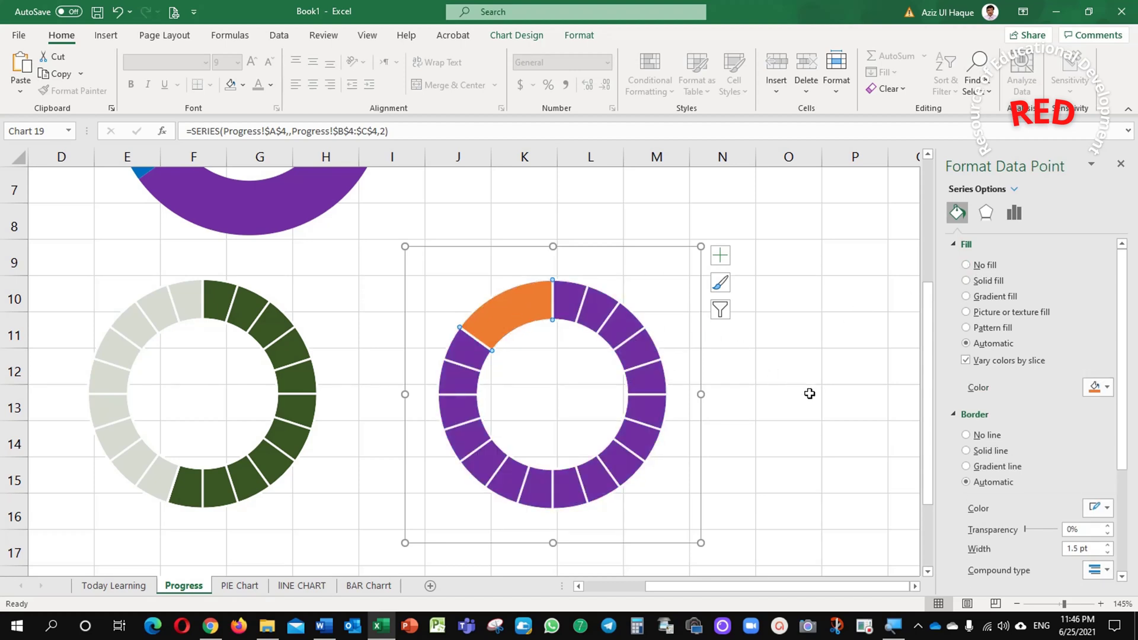
left_click(1106, 389)
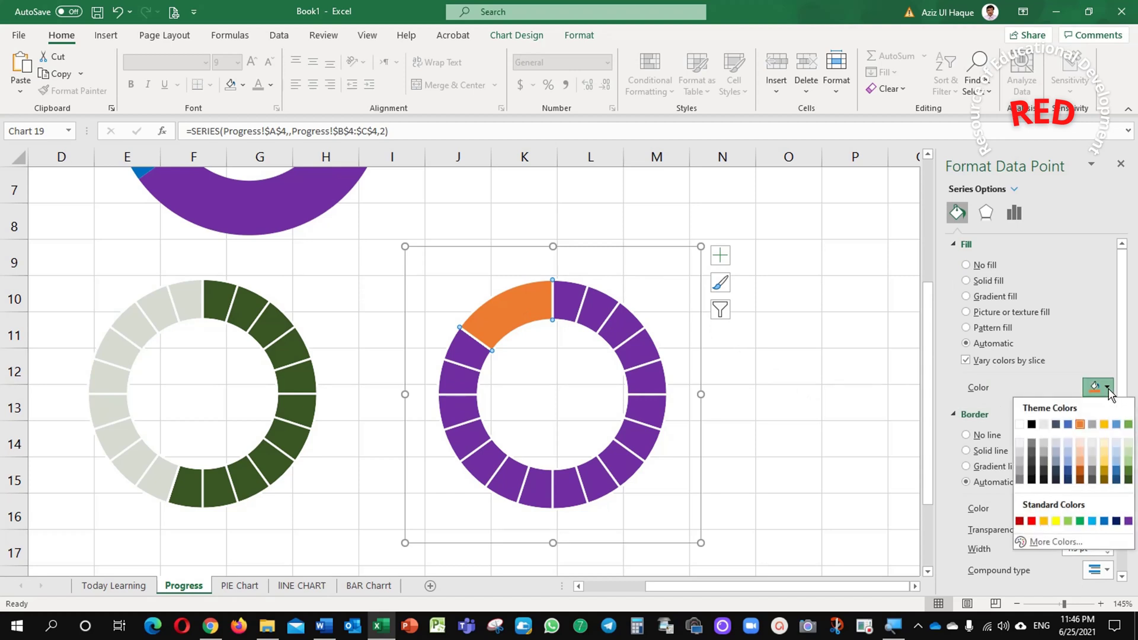
left_click(1019, 425)
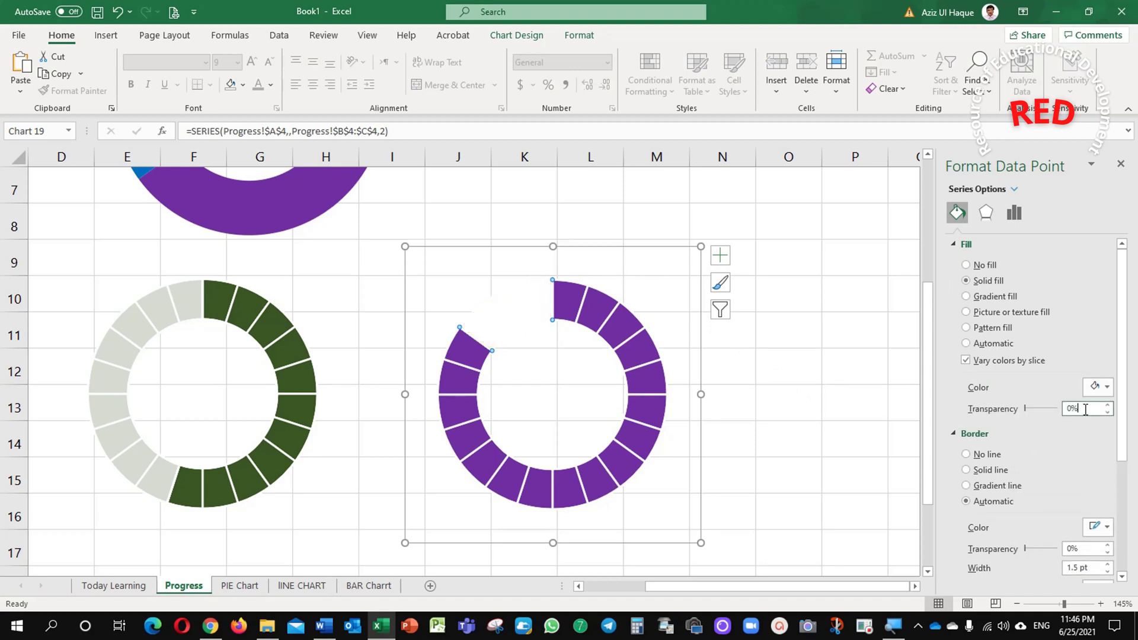
type("20")
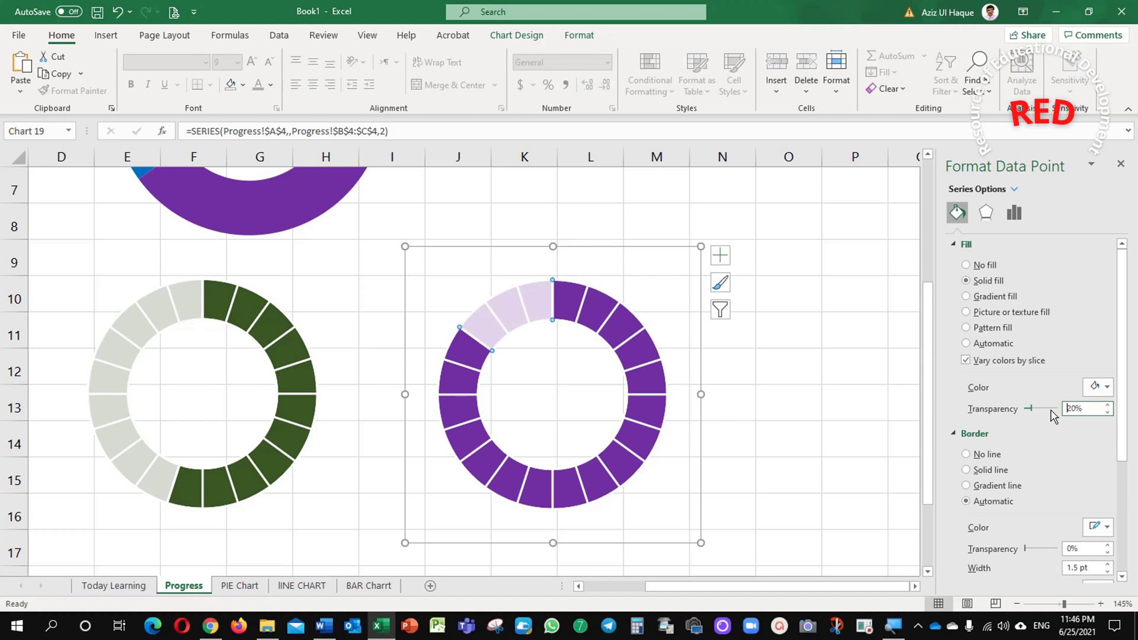
left_click(759, 501)
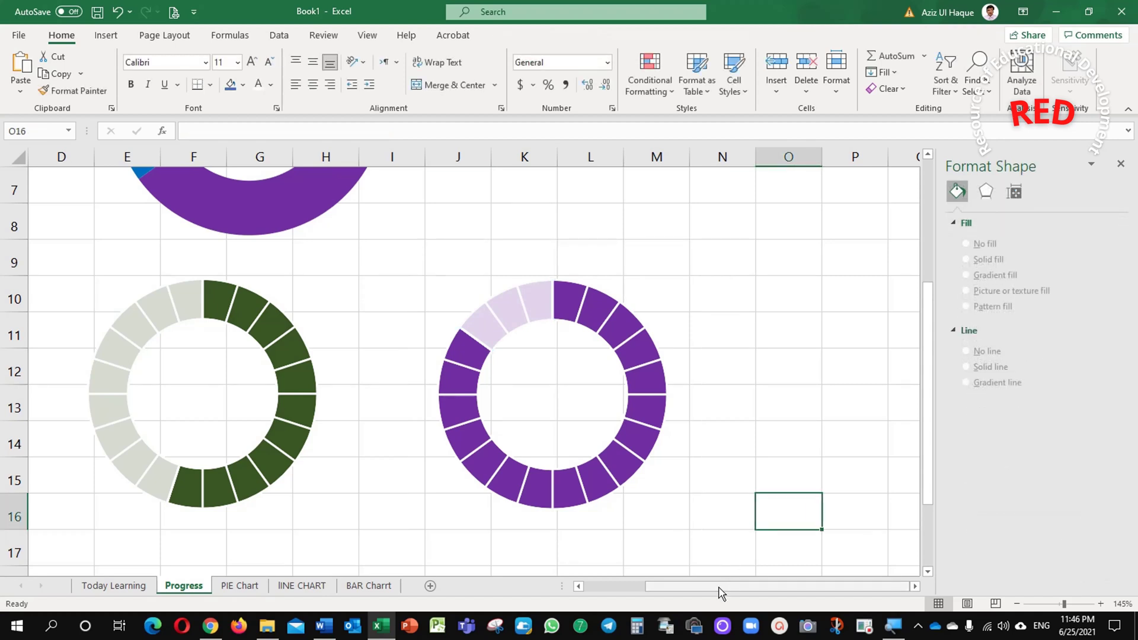
Distribute the blue, green and purple segmented doughnut charts evenly, both horizontally and vertically.
left_click_drag(716, 587, 651, 588)
left_click(267, 402)
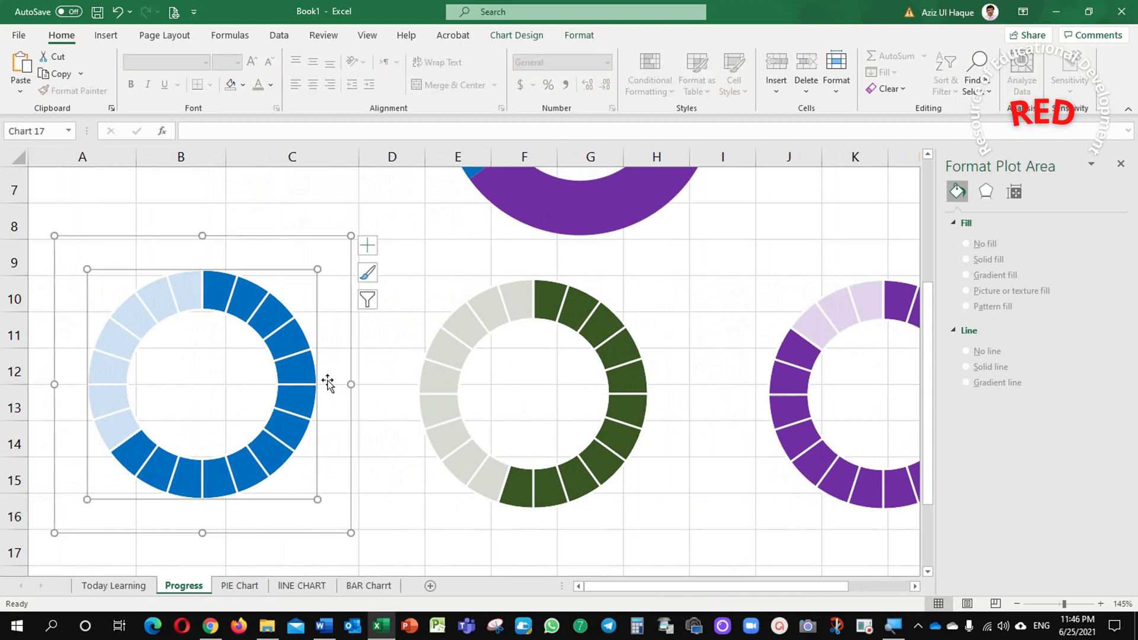
left_click(543, 389, "ctrl")
left_click(850, 403, "ctrl")
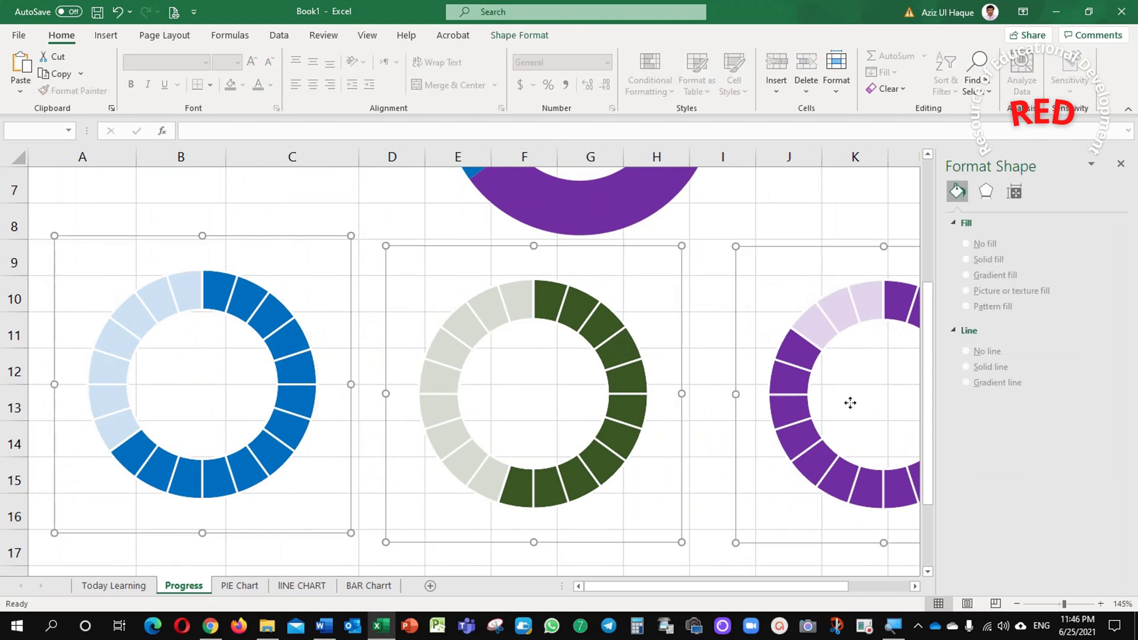
left_click(540, 37)
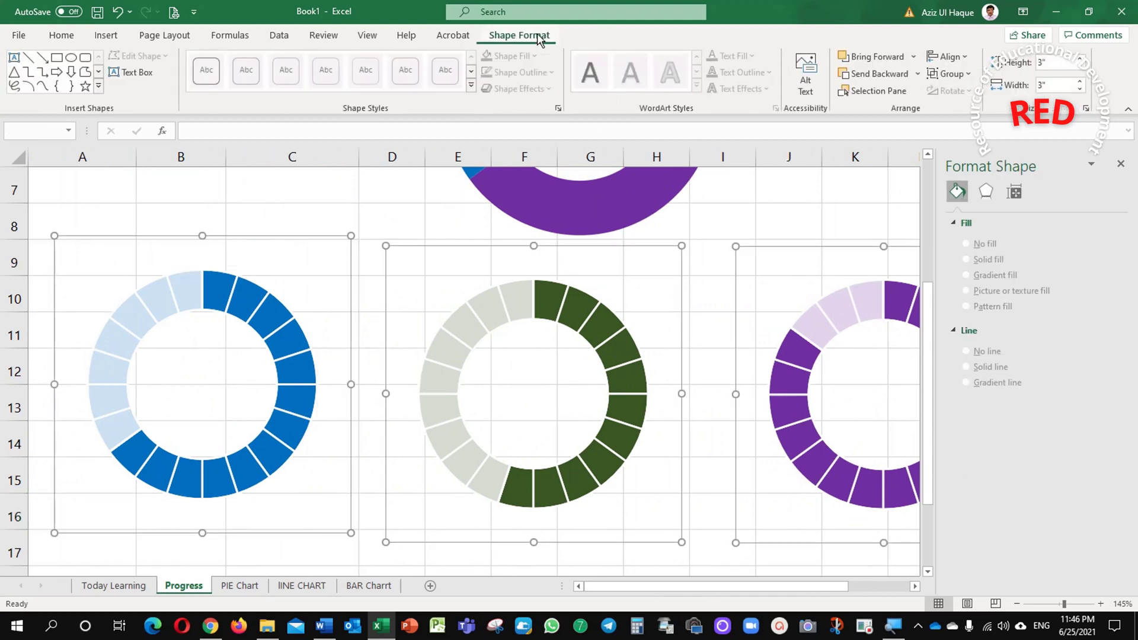
left_click(950, 57)
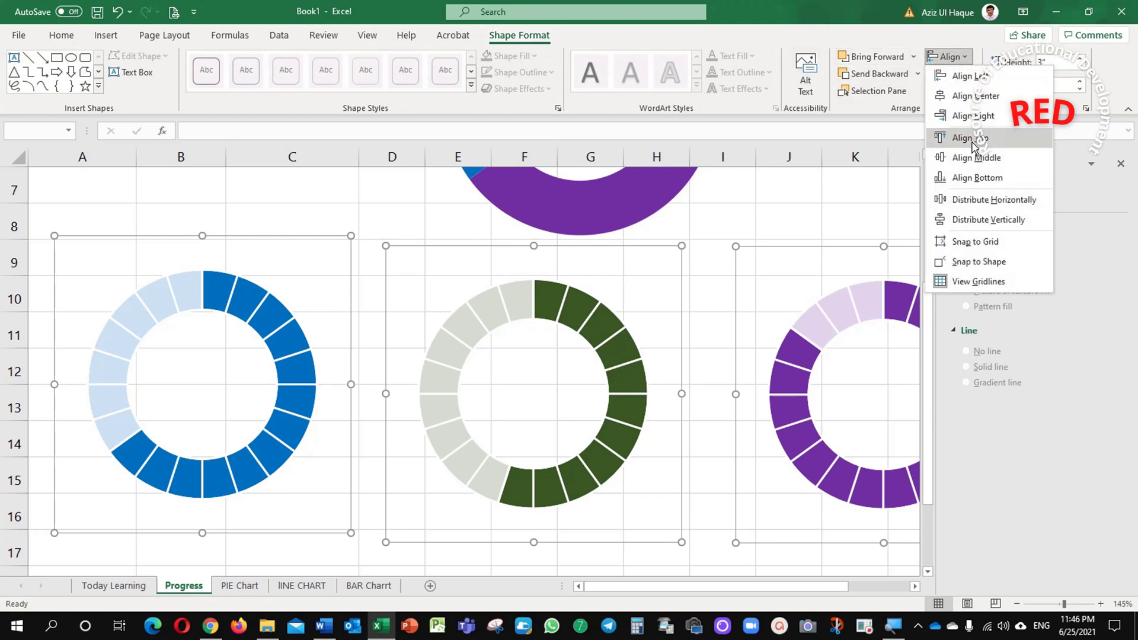
left_click(968, 202)
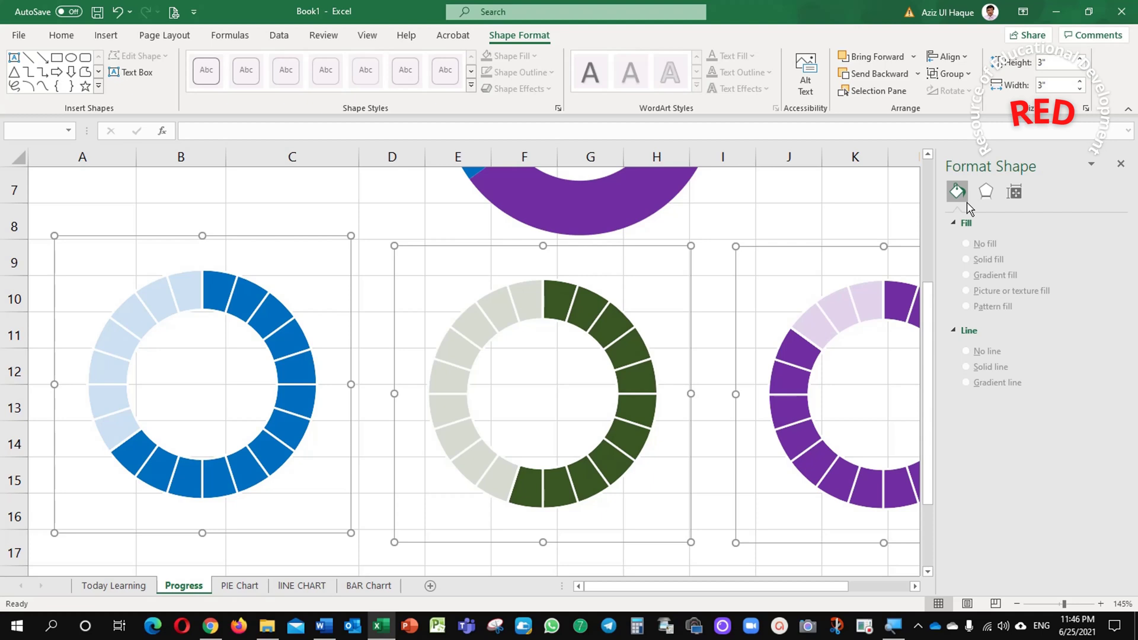
left_click(948, 57)
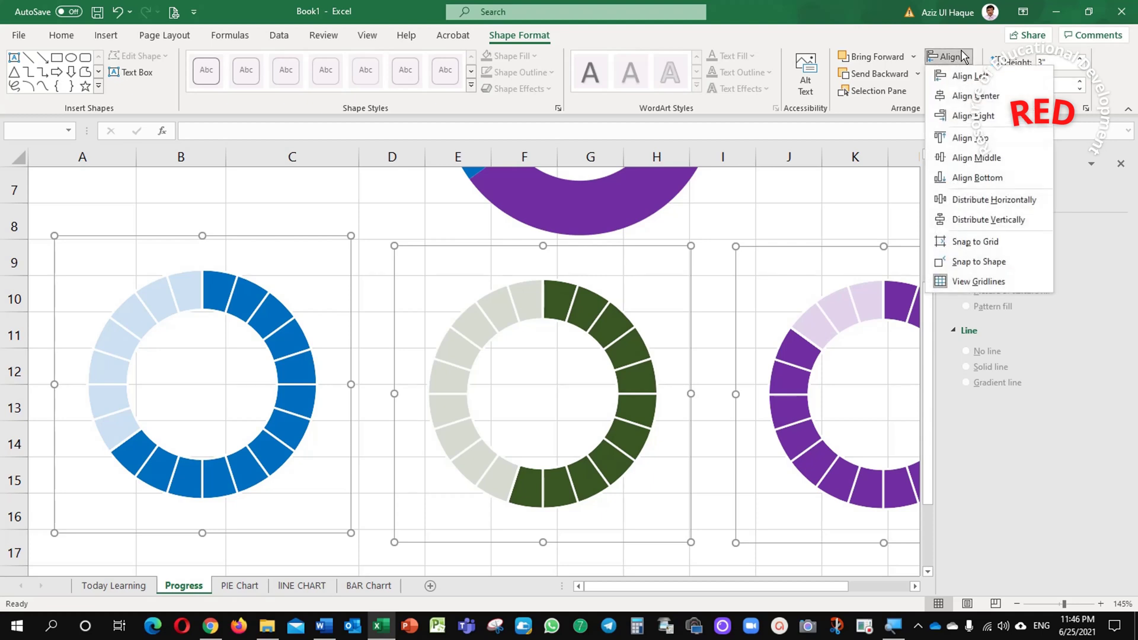
left_click(967, 220)
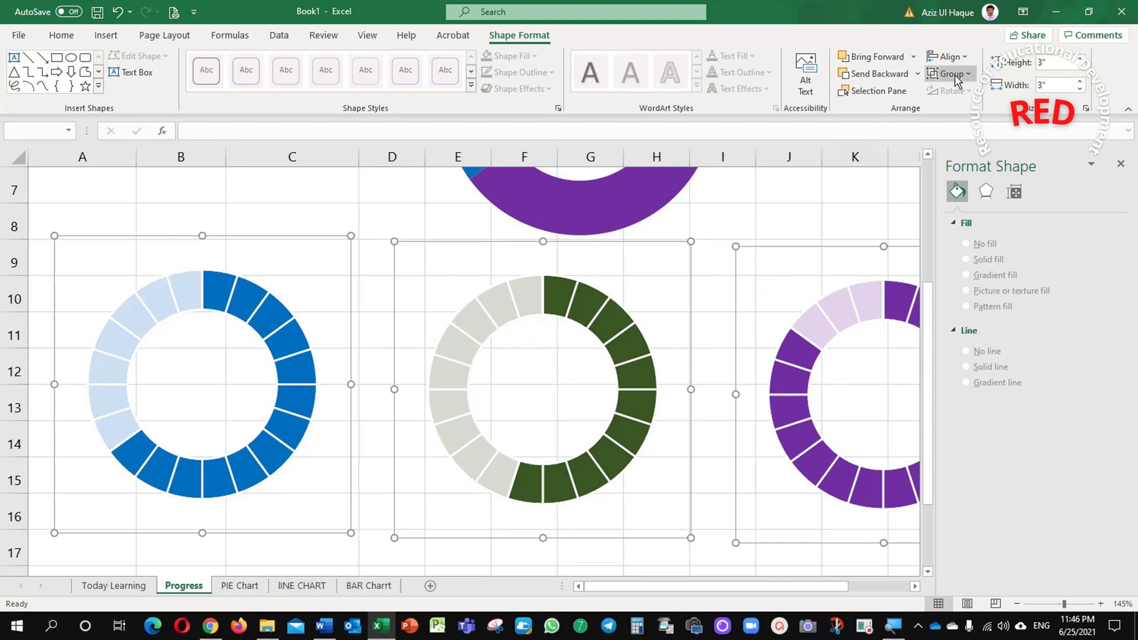
Try grouping the three segmented doughnut charts and ungroup them again.
left_click(960, 97)
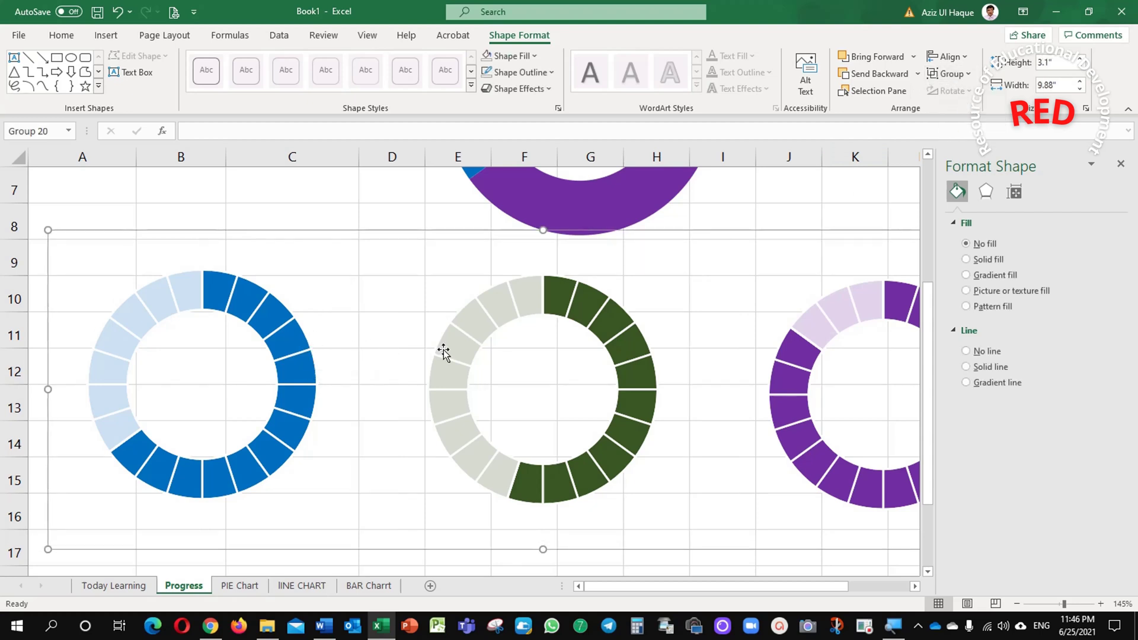
key("ctrl+z")
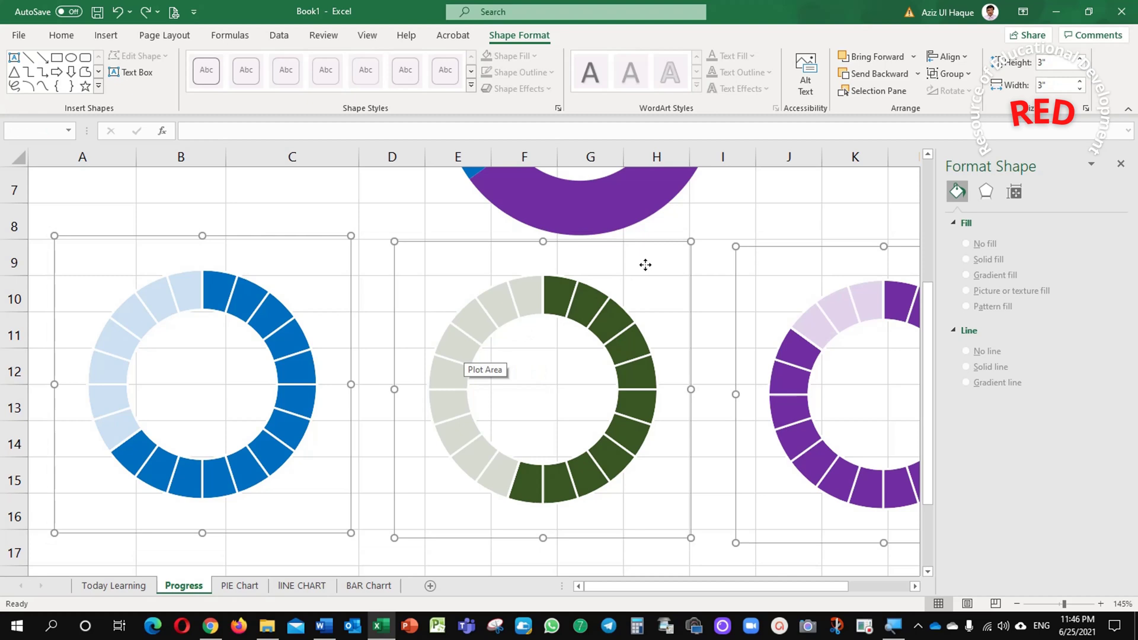
left_click(953, 71)
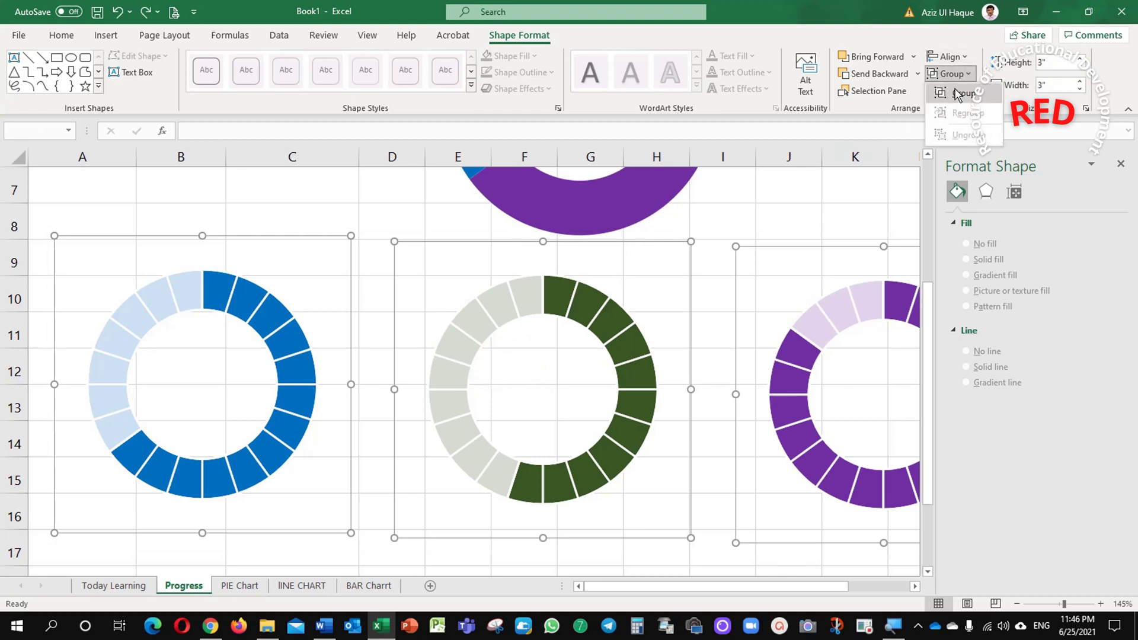
left_click(960, 98)
left_click(961, 74)
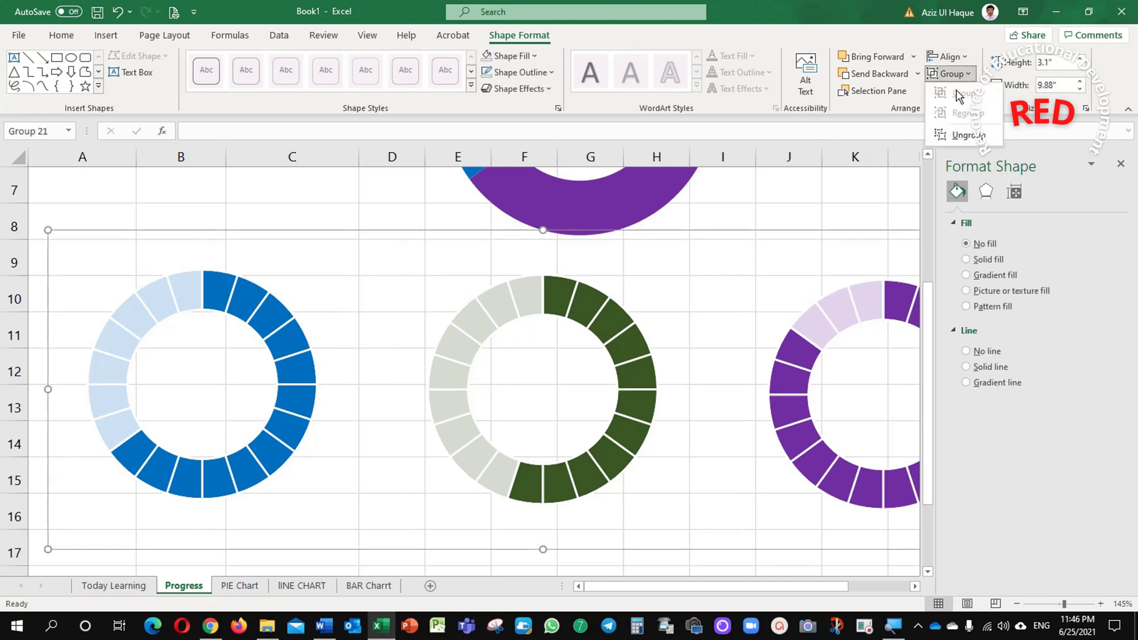
left_click(961, 137)
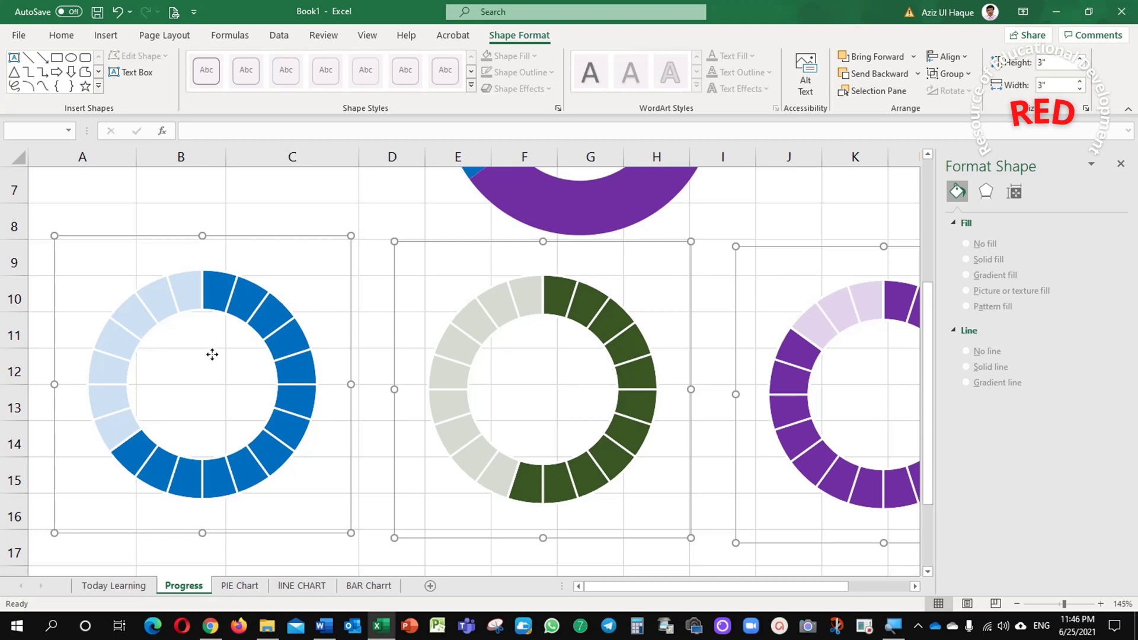
Draw a text box inside the hole of the blue doughnut chart, over rows 12 and 13.
scroll(198, 397, "up", 2)
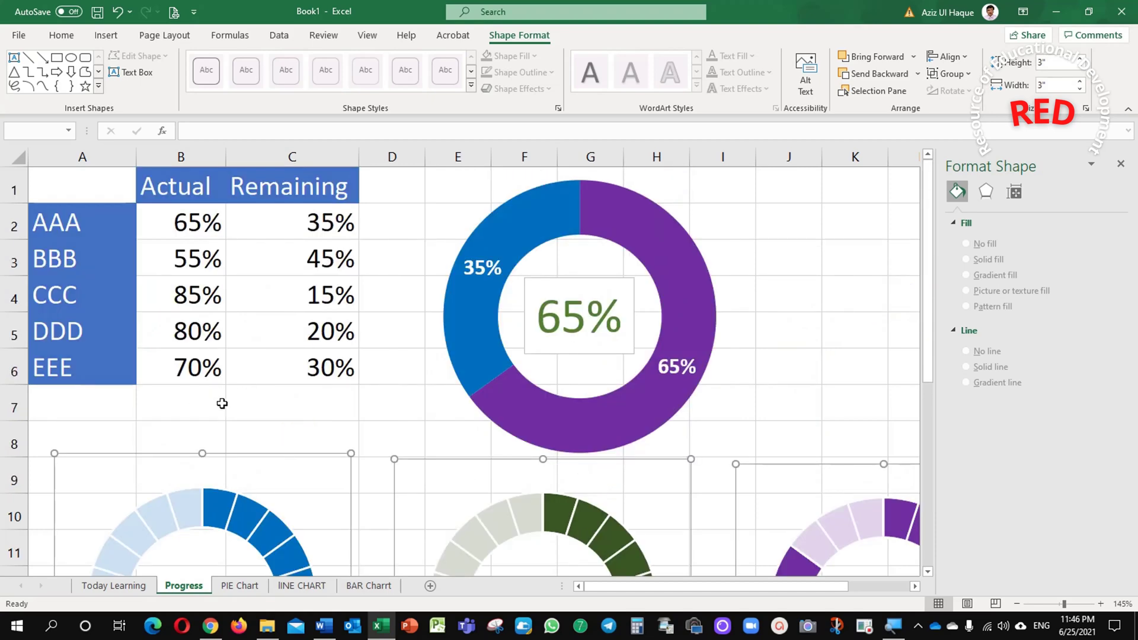
left_click(222, 403)
scroll(204, 409, "down", 1)
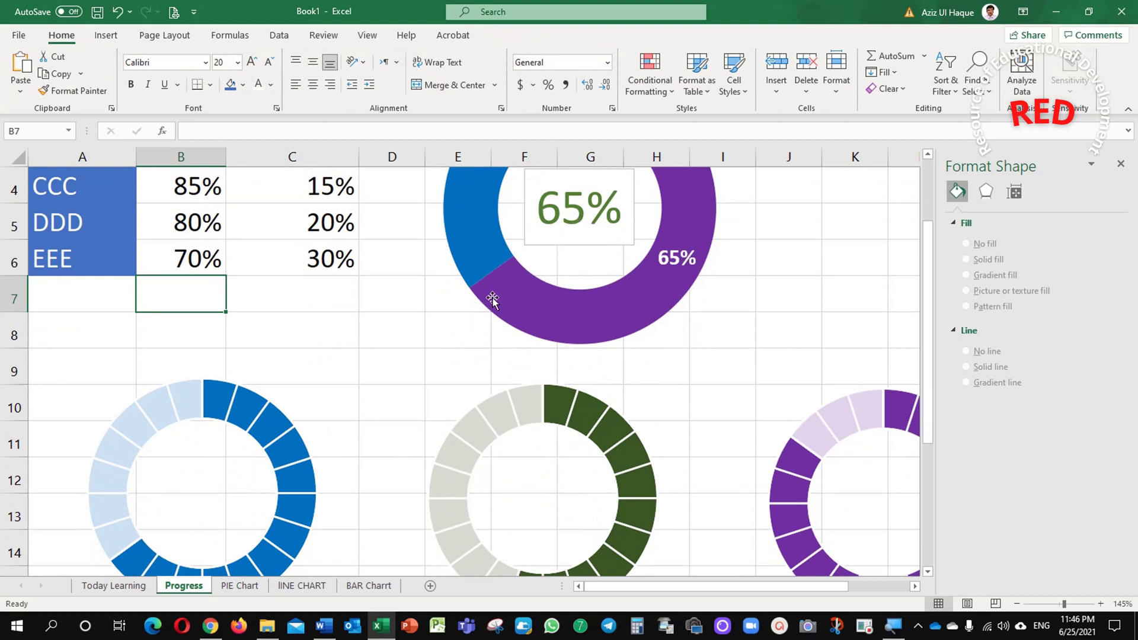
left_click(106, 35)
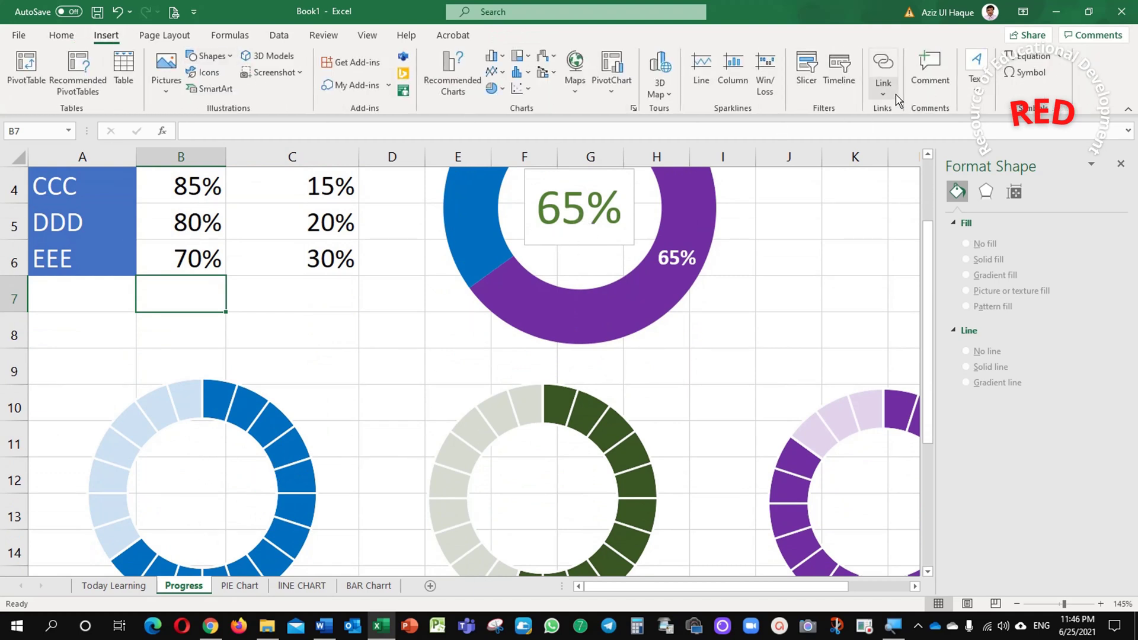
left_click(978, 70)
left_click(972, 135)
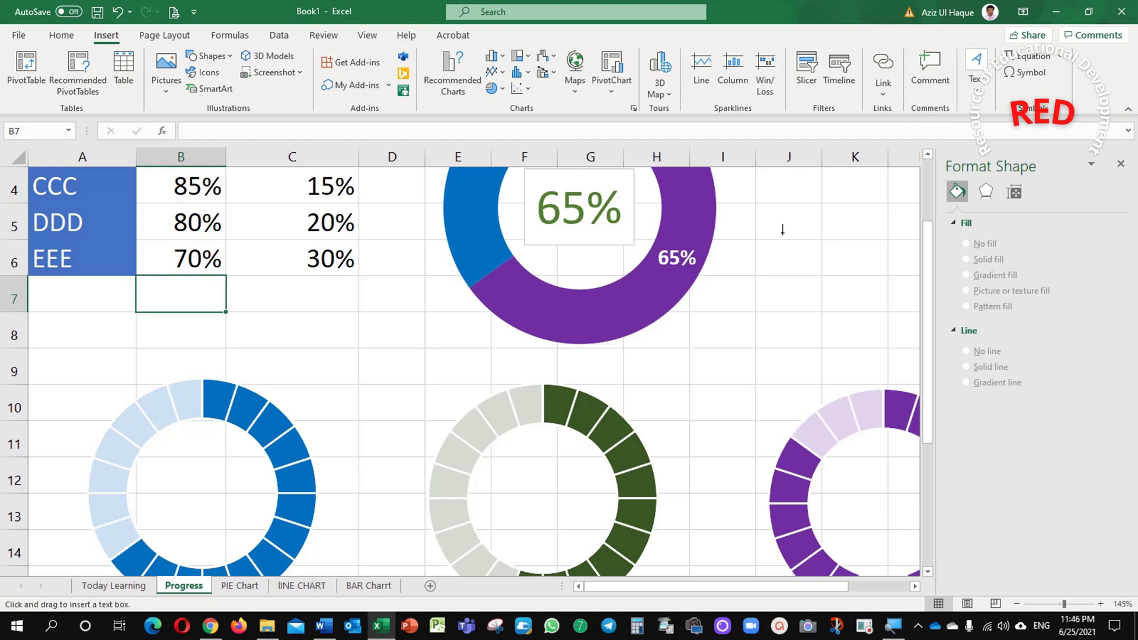
left_click_drag(146, 471, 247, 520)
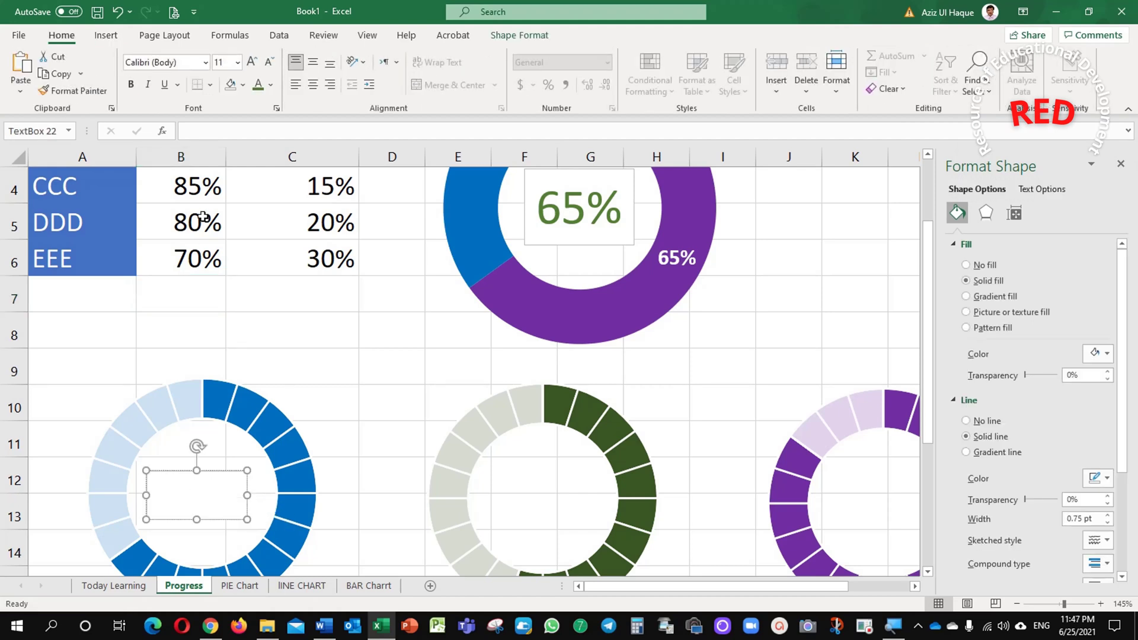
Link the text box in the blue doughnut chart to AAA's Actual value in cell B2.
left_click(194, 132)
scroll(196, 294, "up", 1)
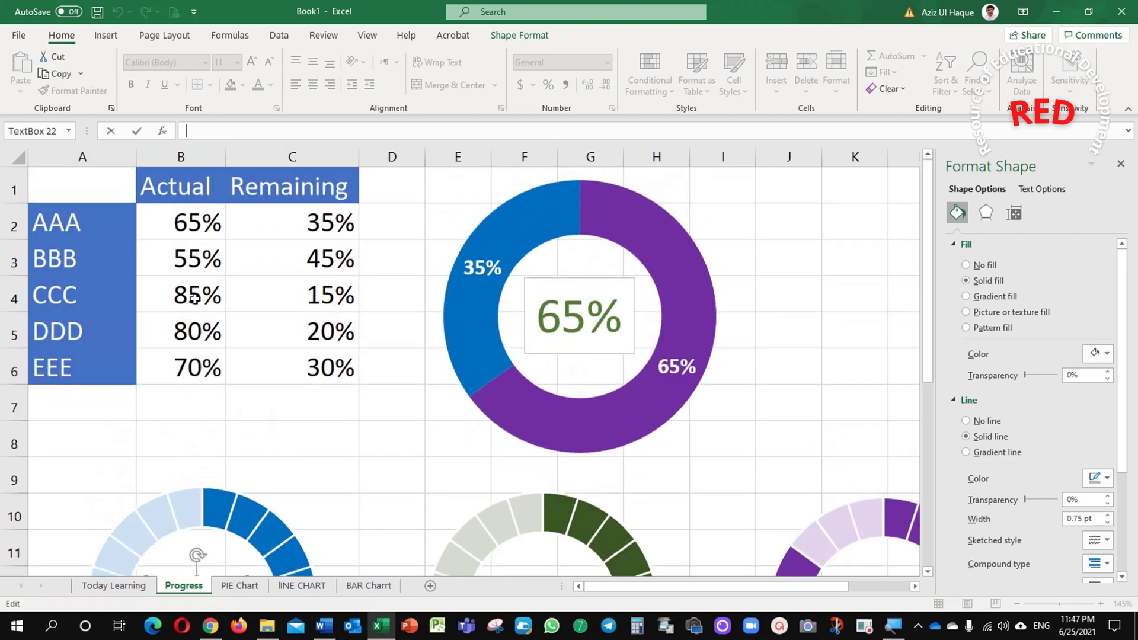
type("=")
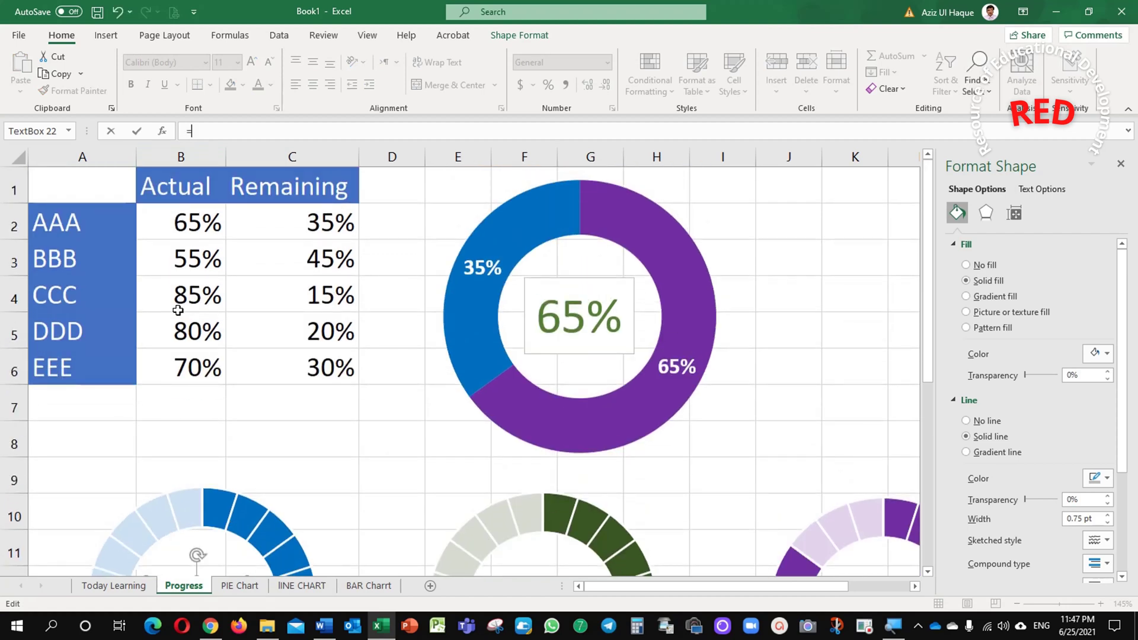
left_click(196, 231)
key("Return")
scroll(258, 425, "down", 1)
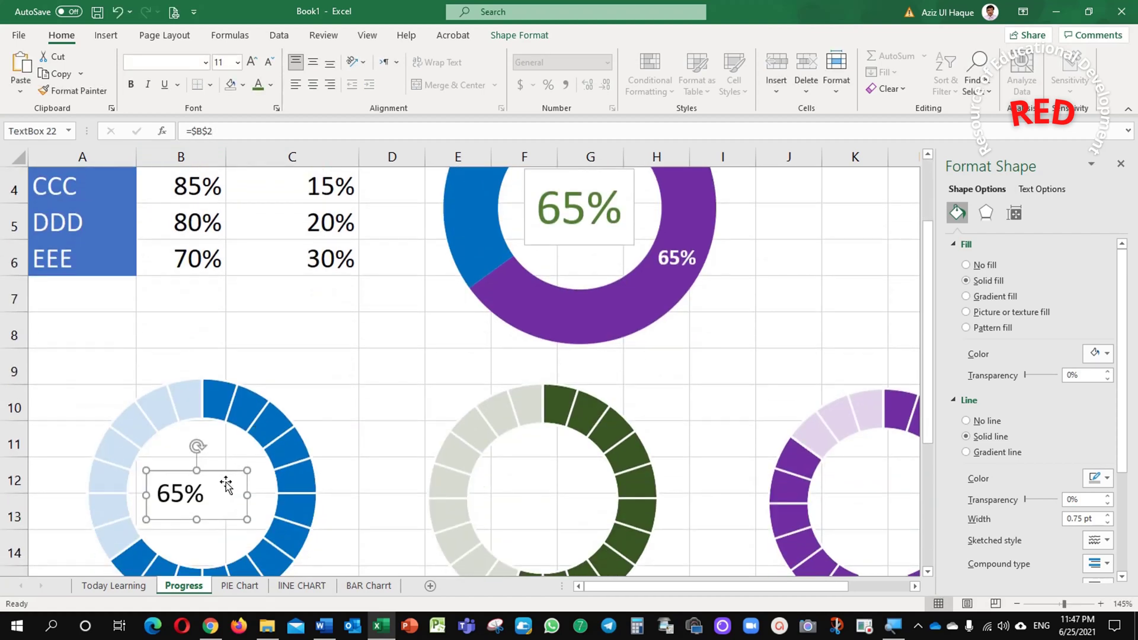
Set the blue chart's percentage text to 28 pt and center it horizontally and vertically in its text box.
left_click(251, 61)
left_click(252, 61)
left_click(252, 62)
left_click(252, 62)
left_click(251, 62)
left_click(252, 61)
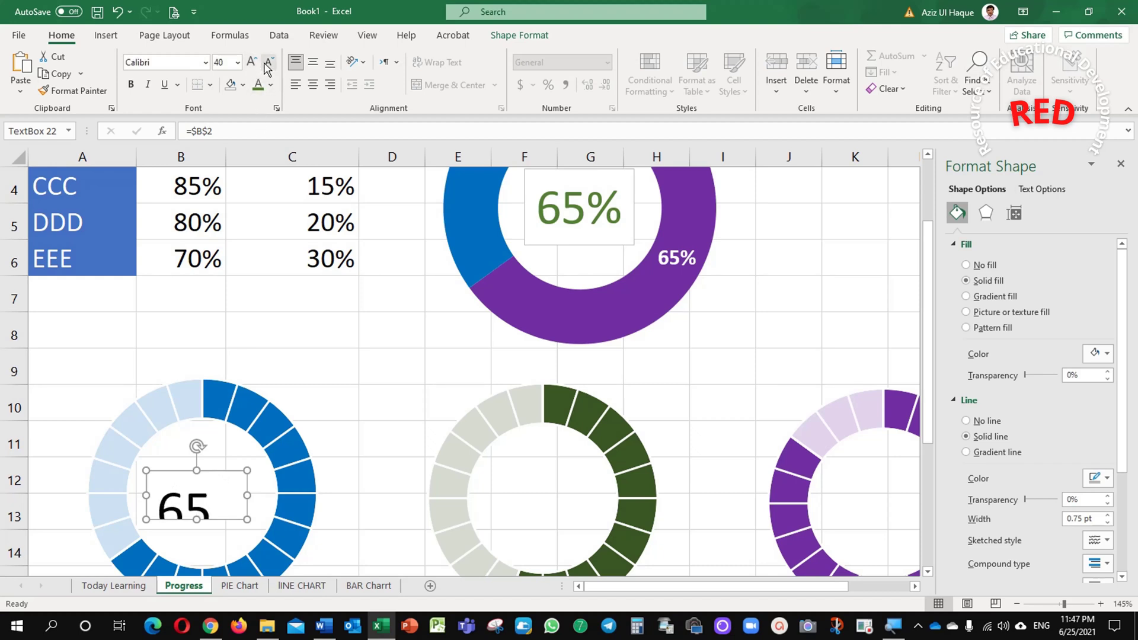
left_click(267, 63)
left_click(266, 63)
left_click(267, 63)
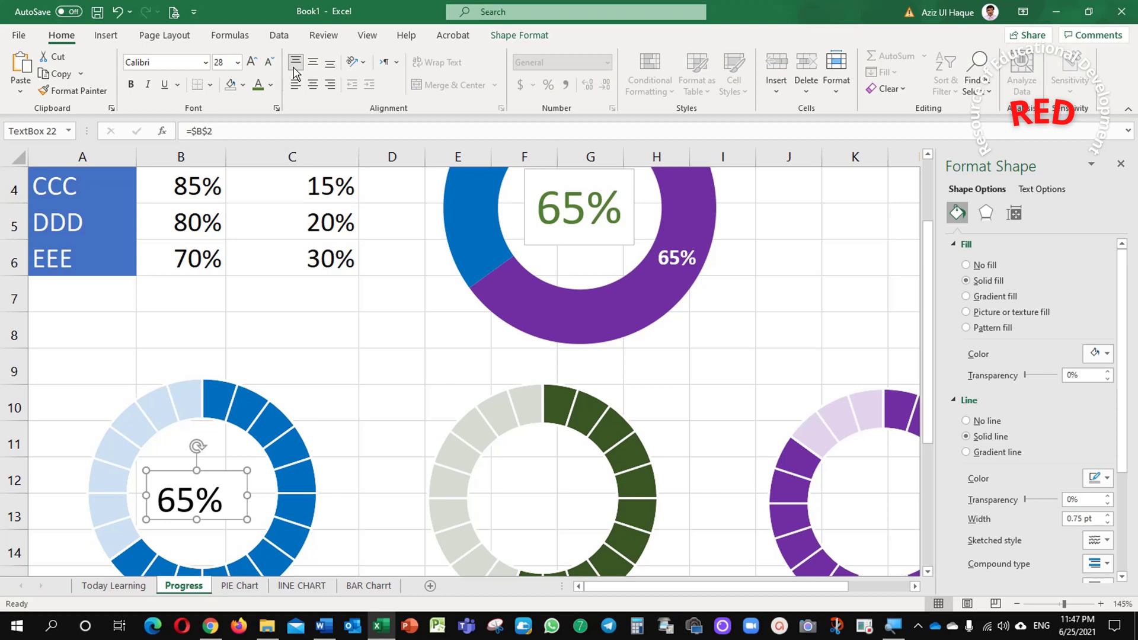
left_click(313, 83)
left_click(312, 62)
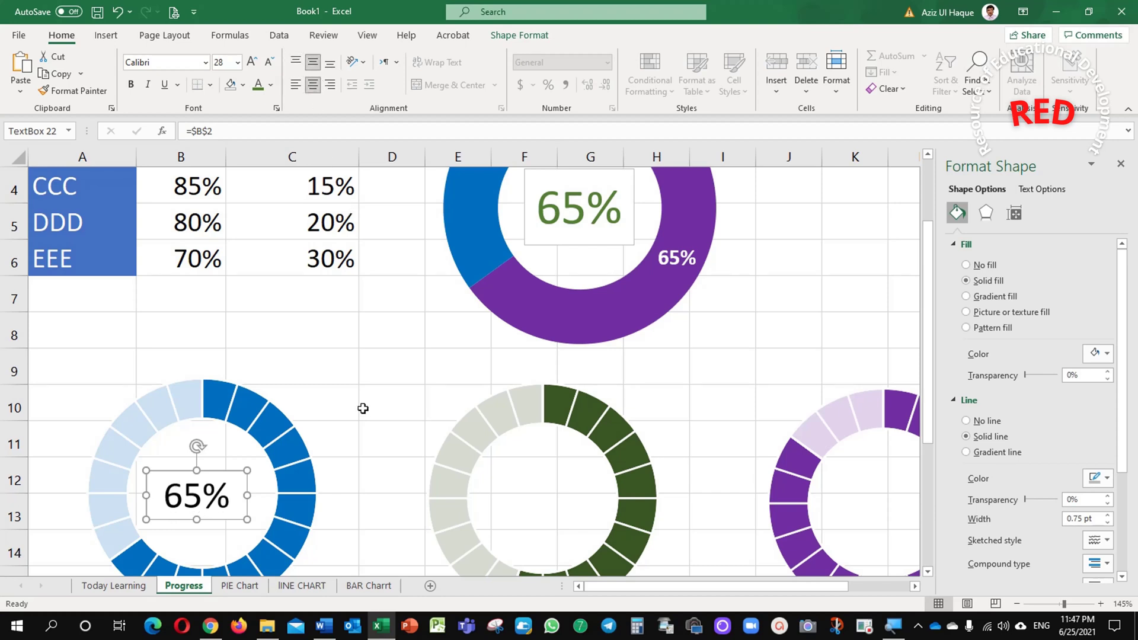
Draw a text box inside the hole of the green doughnut chart, within the selected chart.
left_click(560, 483)
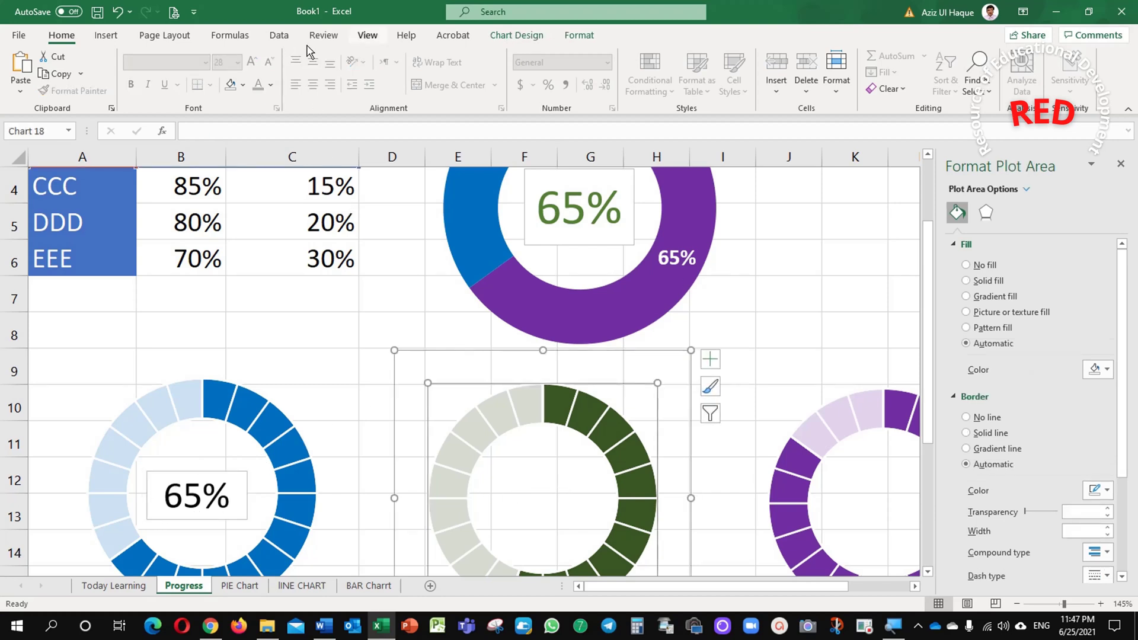
left_click(106, 34)
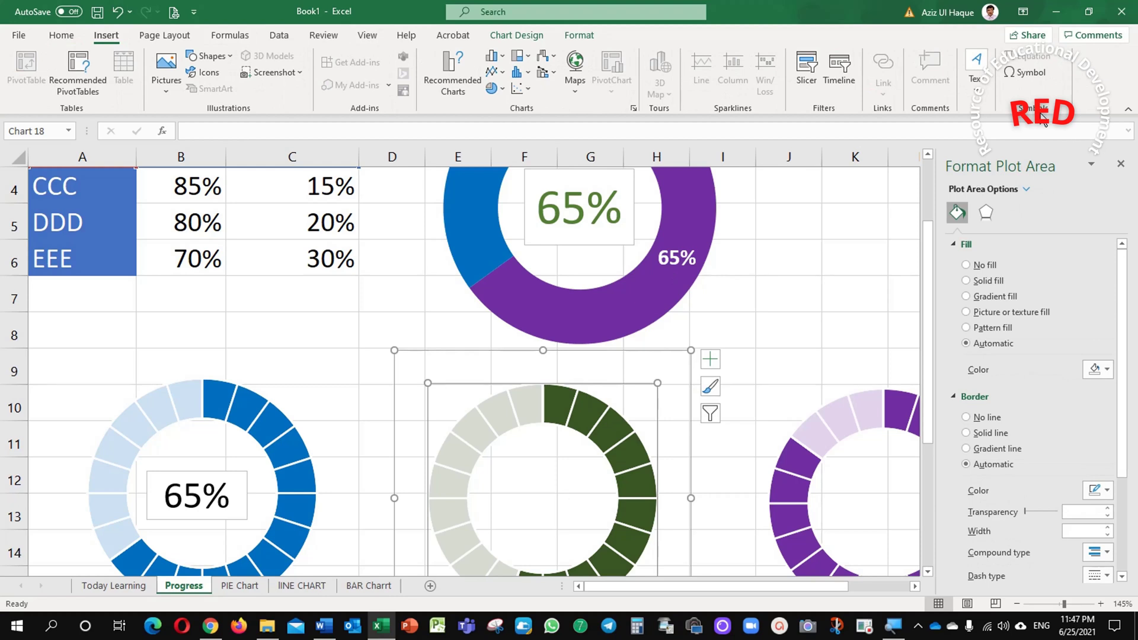
left_click(975, 69)
left_click(972, 143)
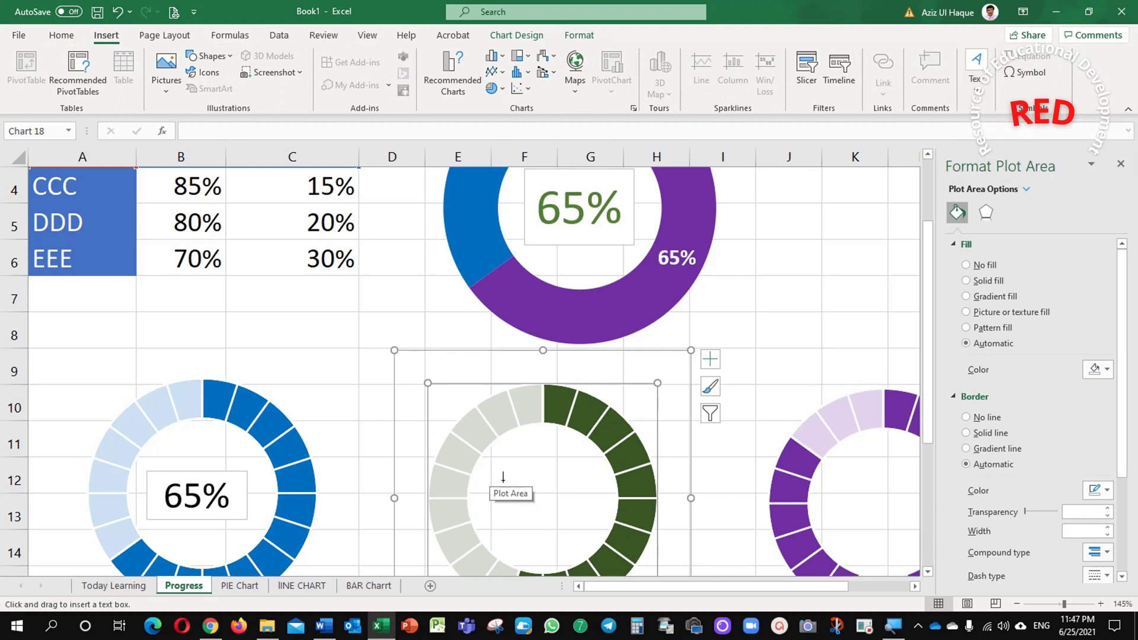
left_click_drag(503, 479, 594, 532)
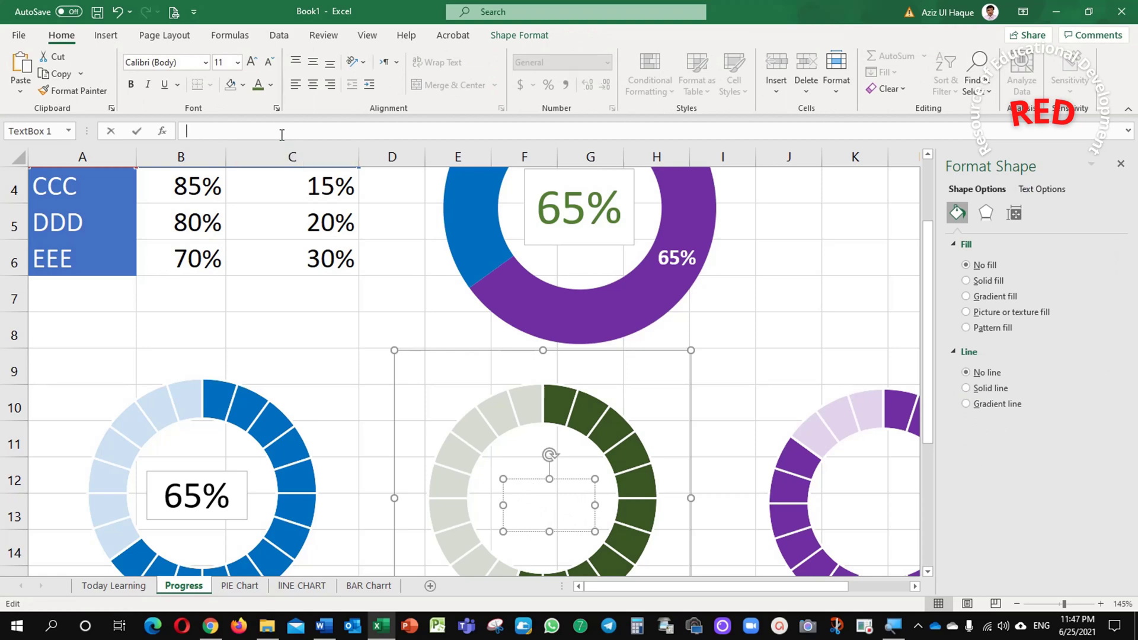
Link the green chart's text box to BBB's Actual value in cell B3.
type("=")
scroll(237, 355, "up", 1)
left_click(210, 261)
key("Return")
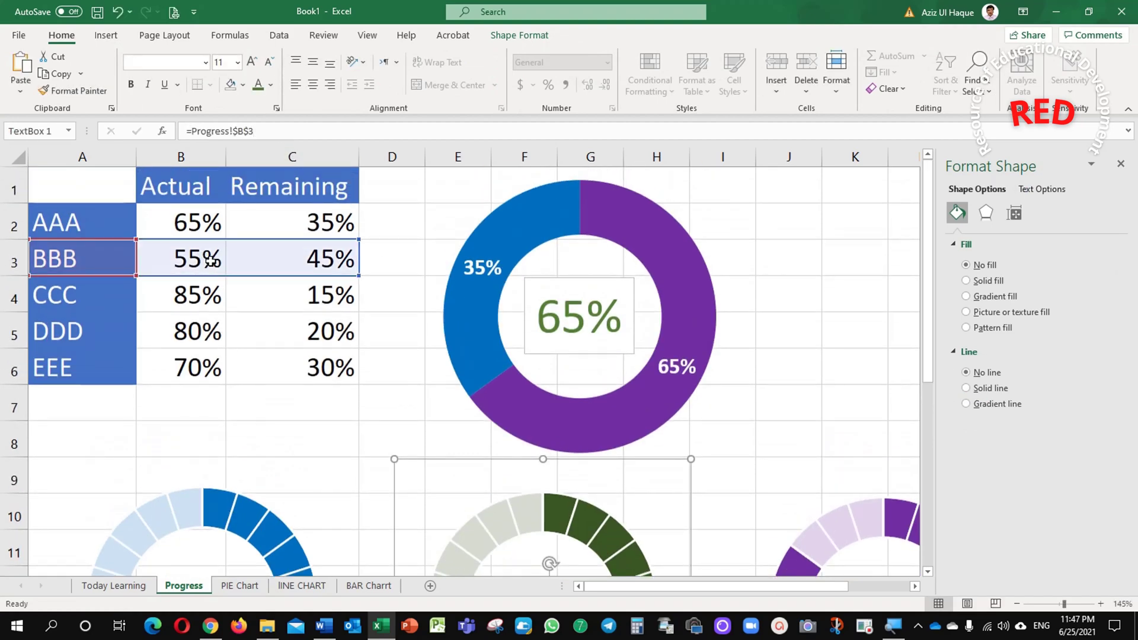
scroll(468, 441, "down", 2)
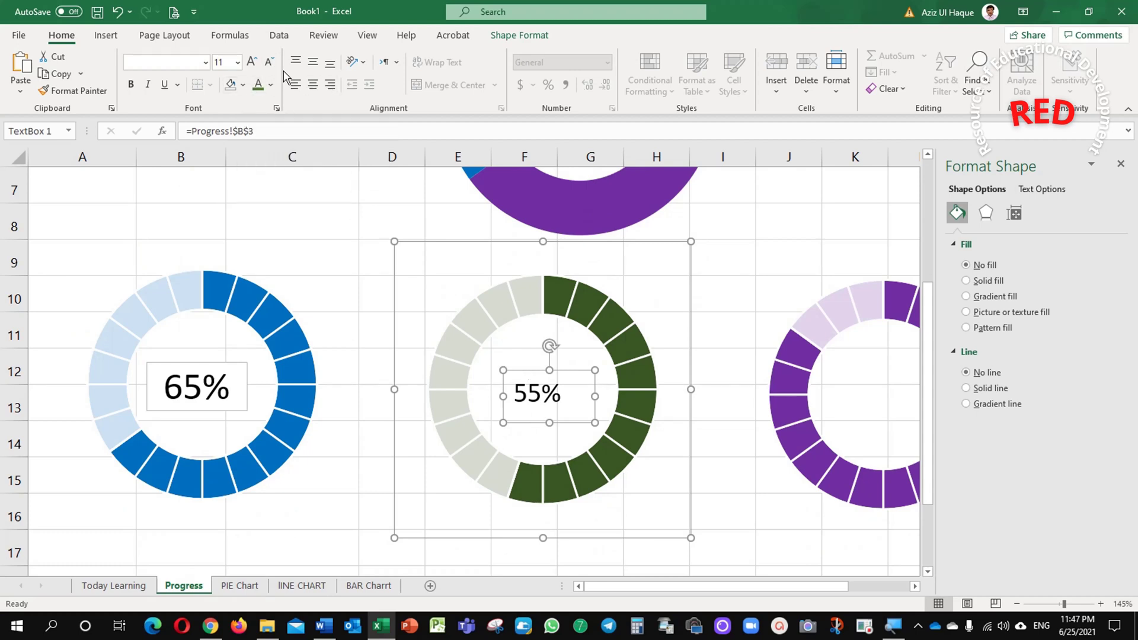
Set the green chart's percentage text to 32 pt and widen its text box to about 1.01 inches so the text fits.
left_click(252, 62)
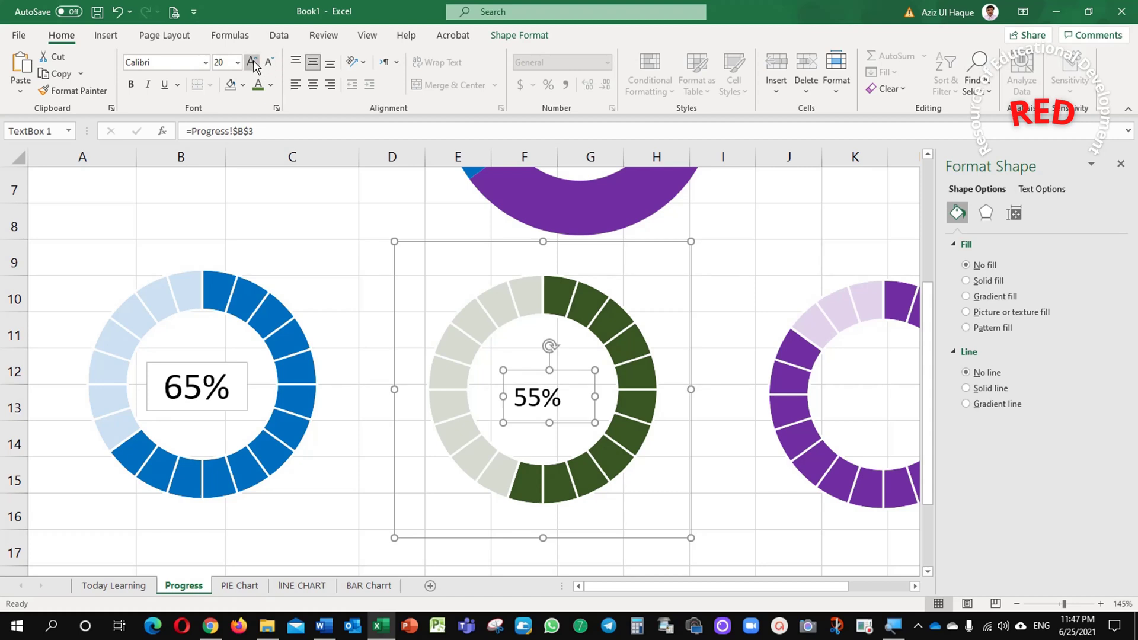
left_click(252, 62)
left_click(253, 63)
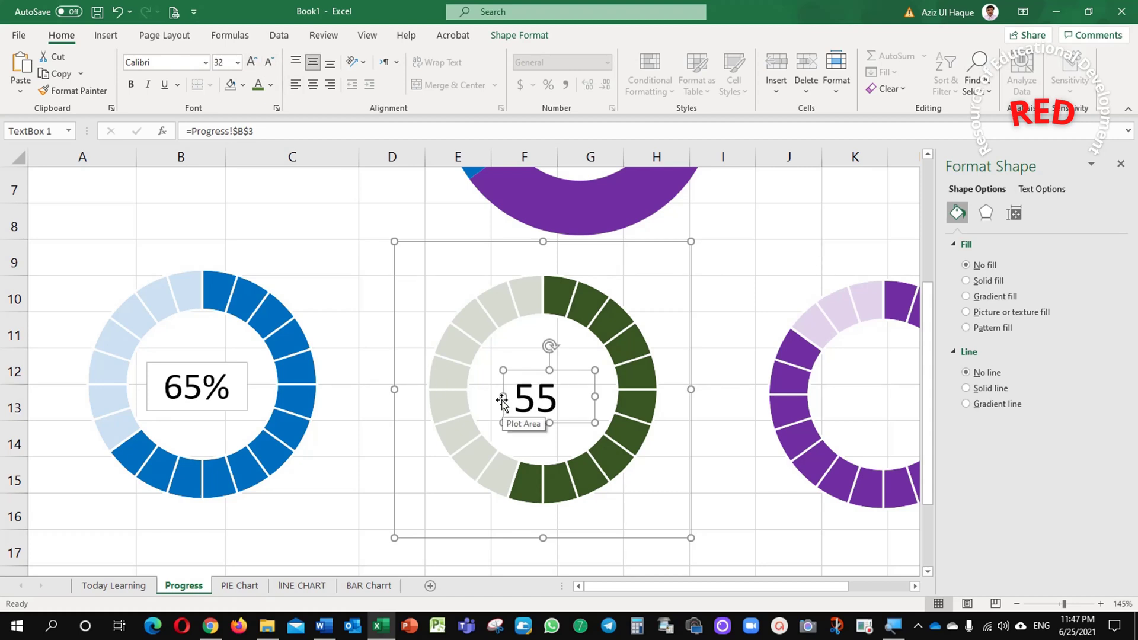
left_click_drag(503, 396, 493, 394)
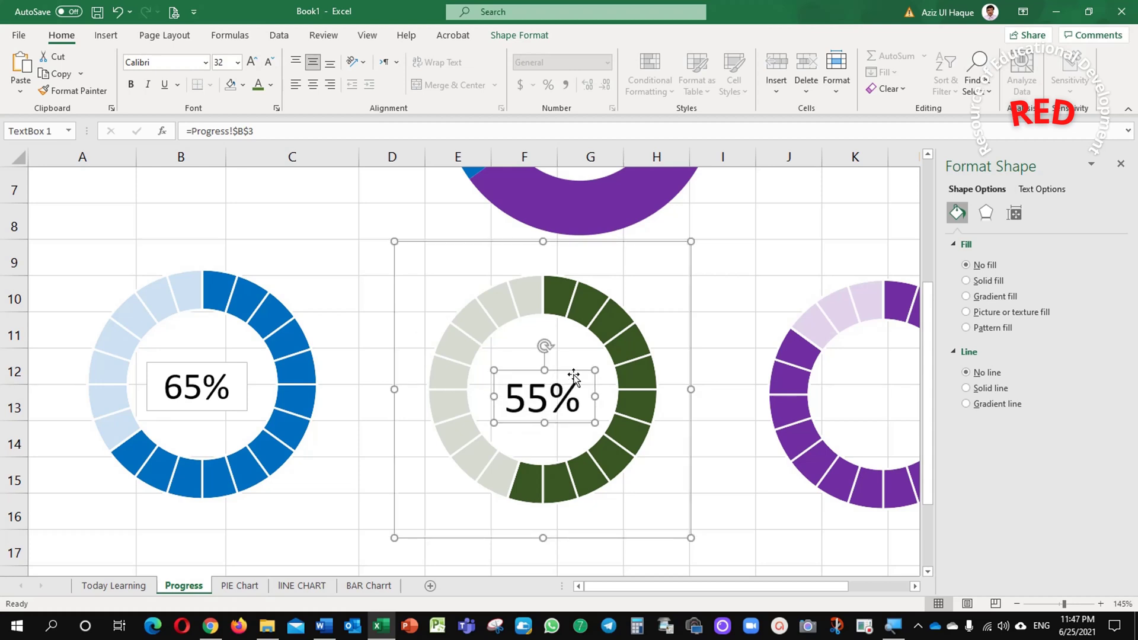
Give the green chart's text box no fill and no outline, and move it up slightly to center it in the hole.
left_click(505, 35)
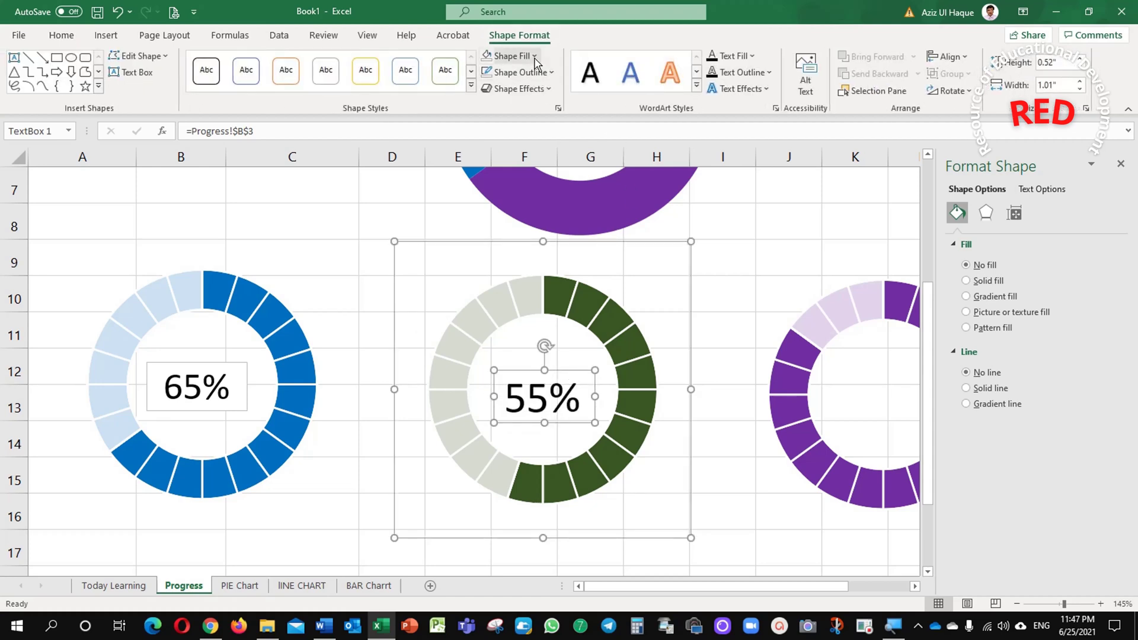
left_click(535, 57)
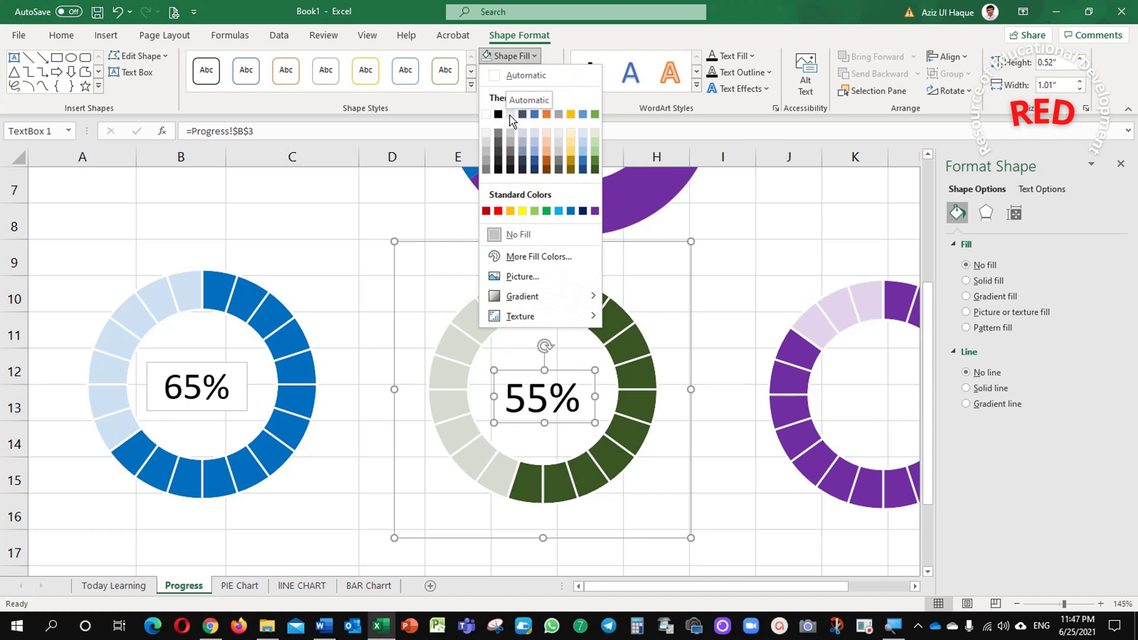
left_click(509, 235)
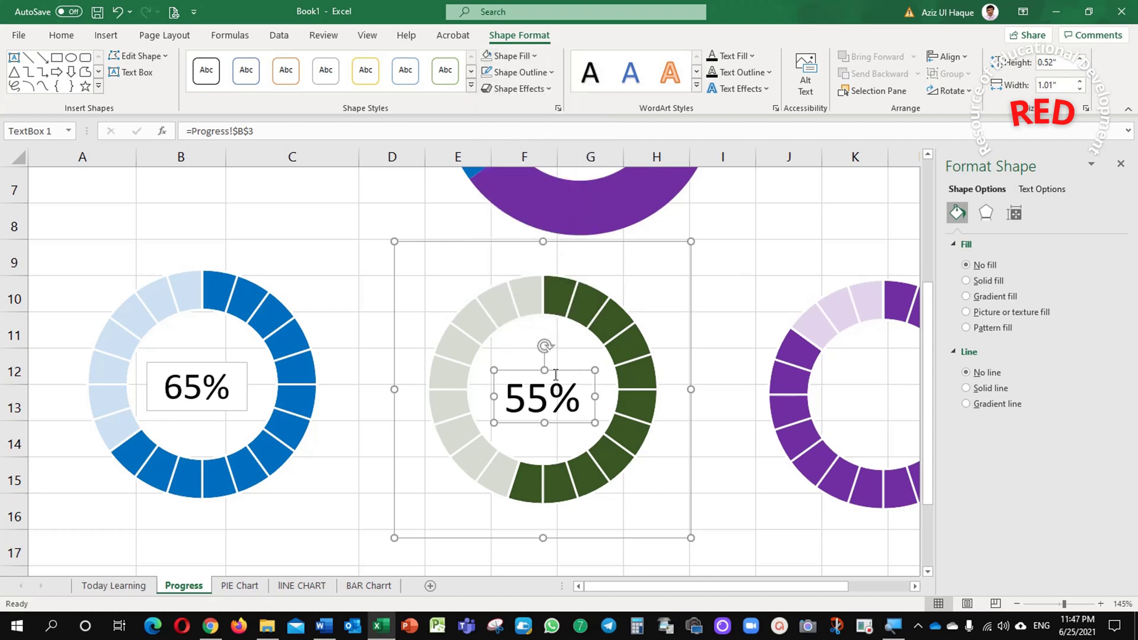
left_click(514, 73)
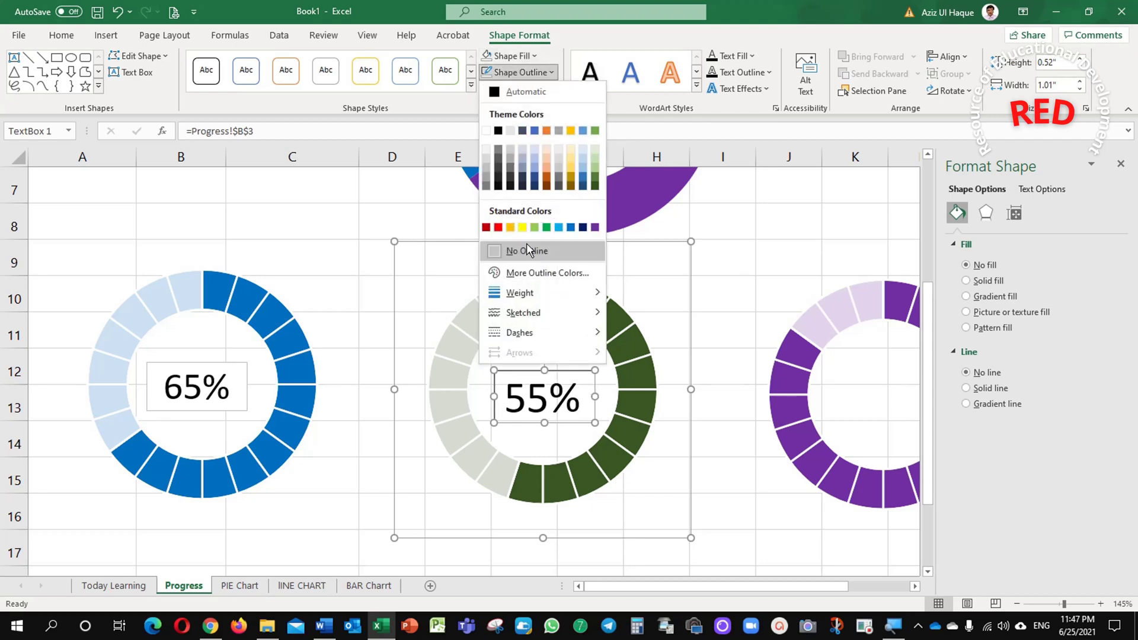
left_click(528, 250)
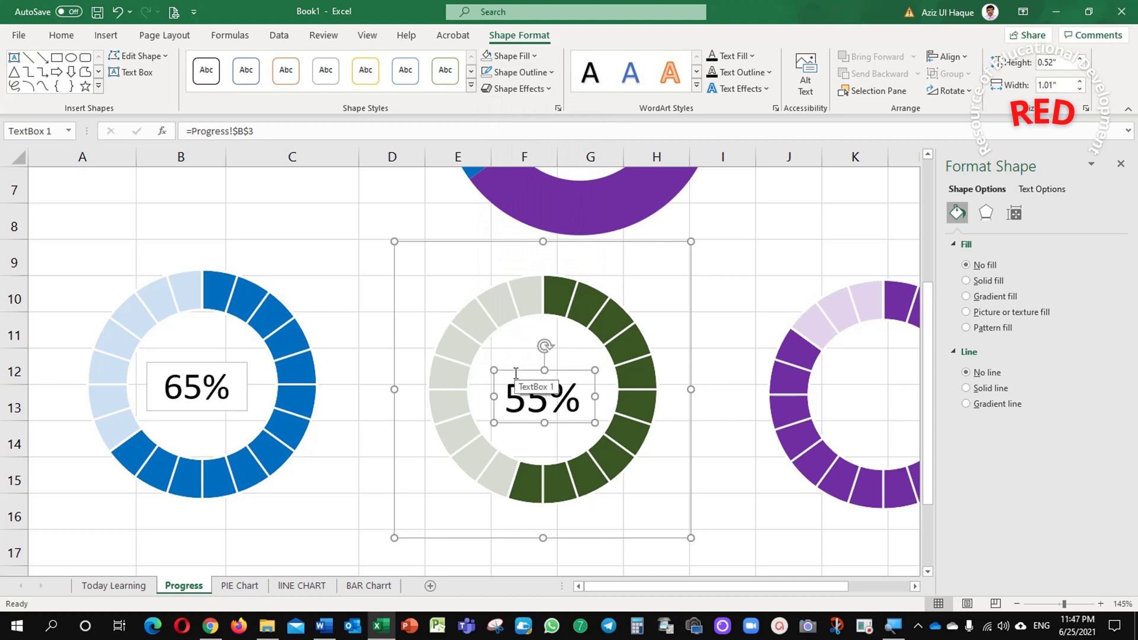
left_click(534, 73)
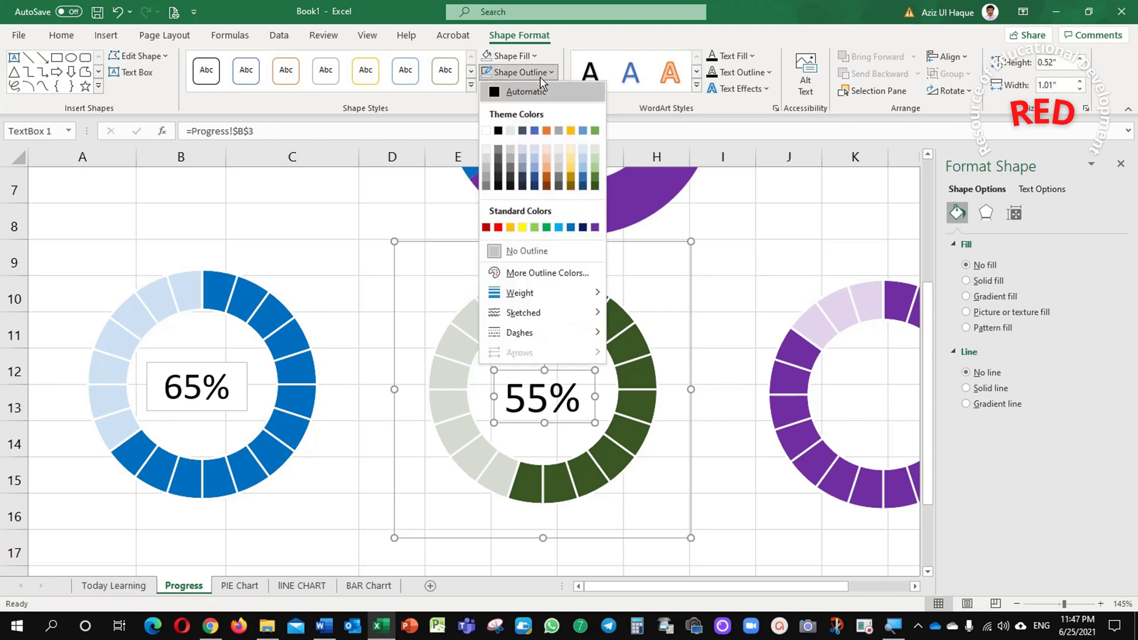
left_click(533, 255)
left_click(535, 329)
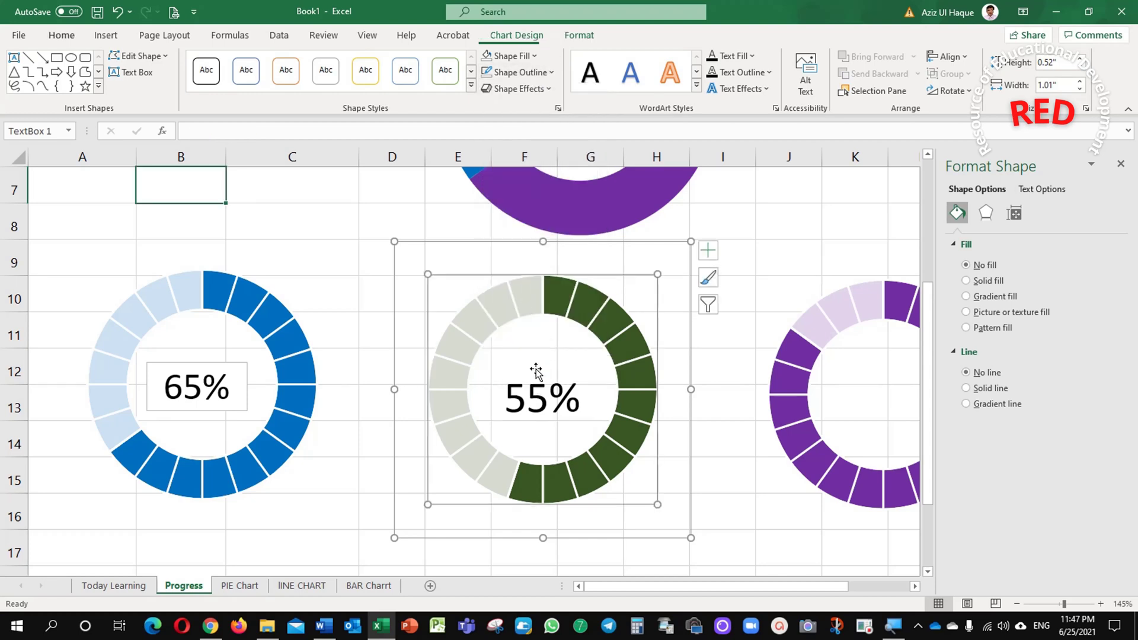
left_click(551, 394)
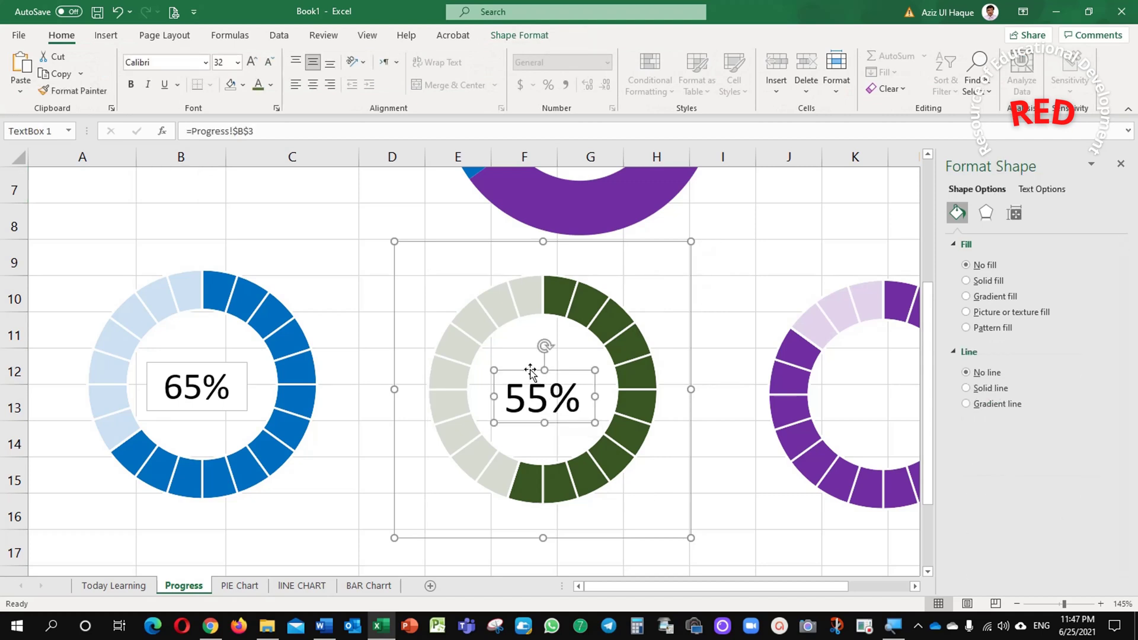
left_click_drag(530, 369, 531, 354)
Remove the outline from the text box in the blue doughnut chart.
left_click(246, 396)
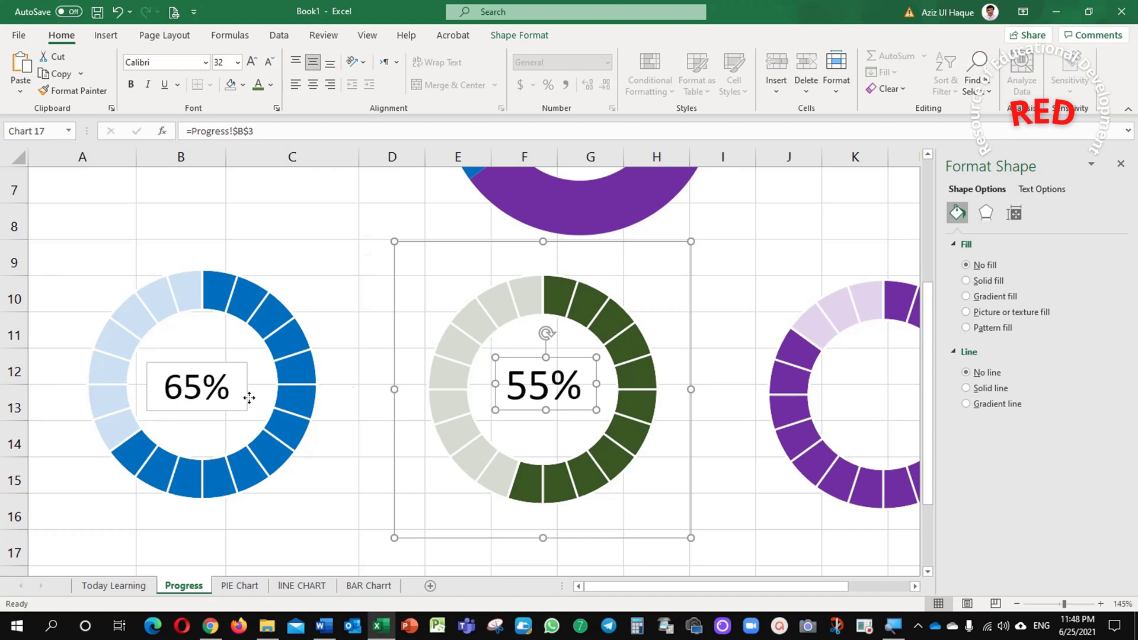
left_click(246, 394)
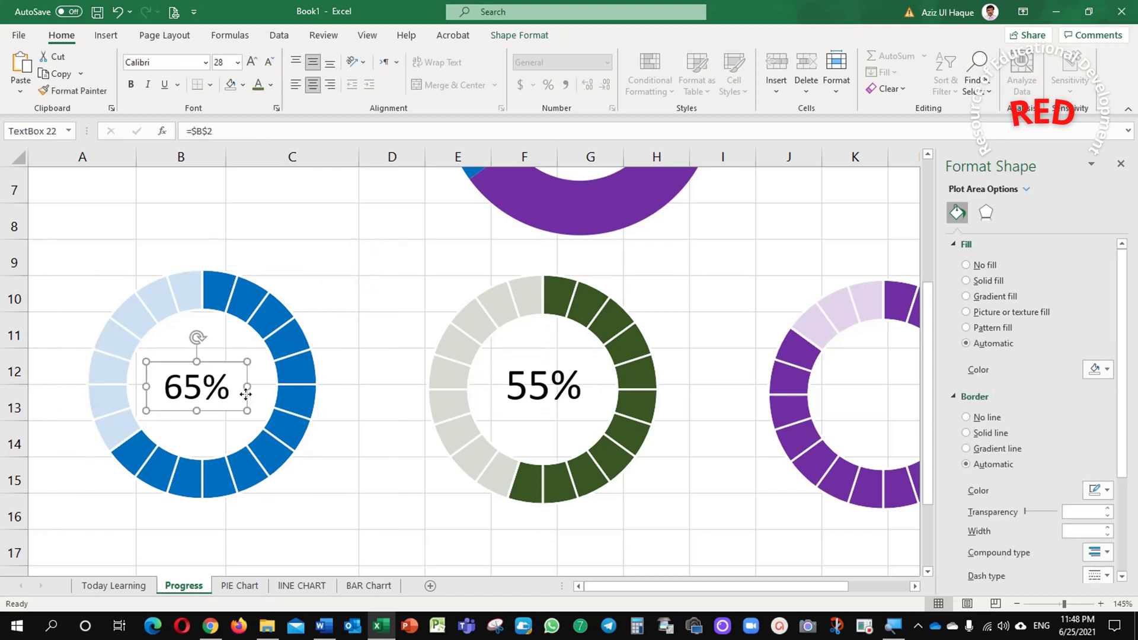
left_click(519, 35)
left_click(525, 71)
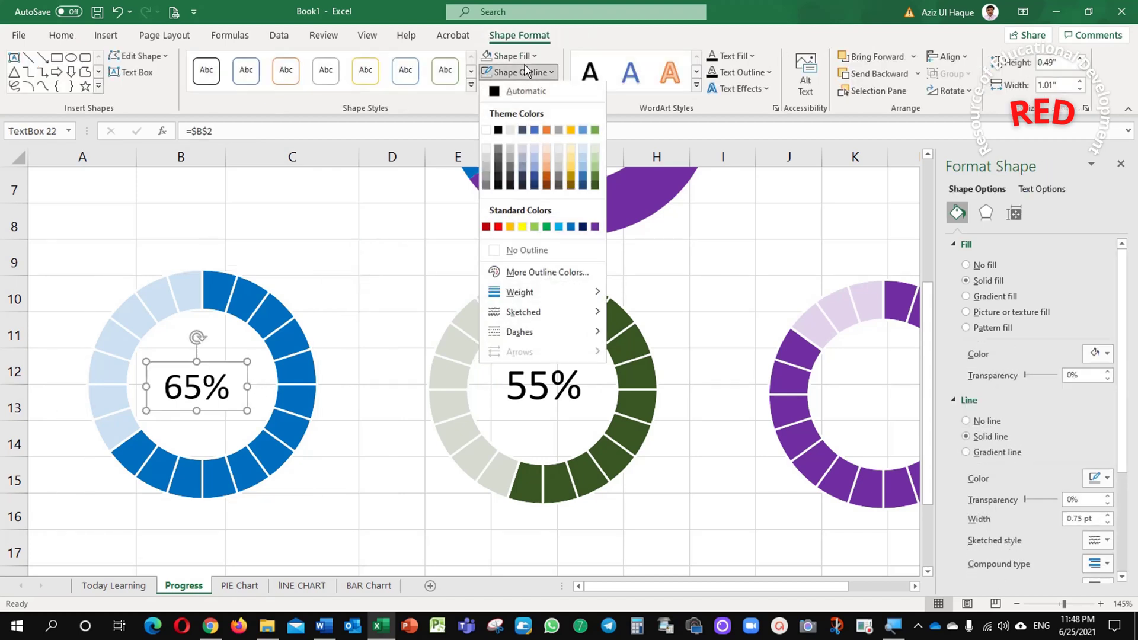
left_click(521, 249)
left_click(328, 291)
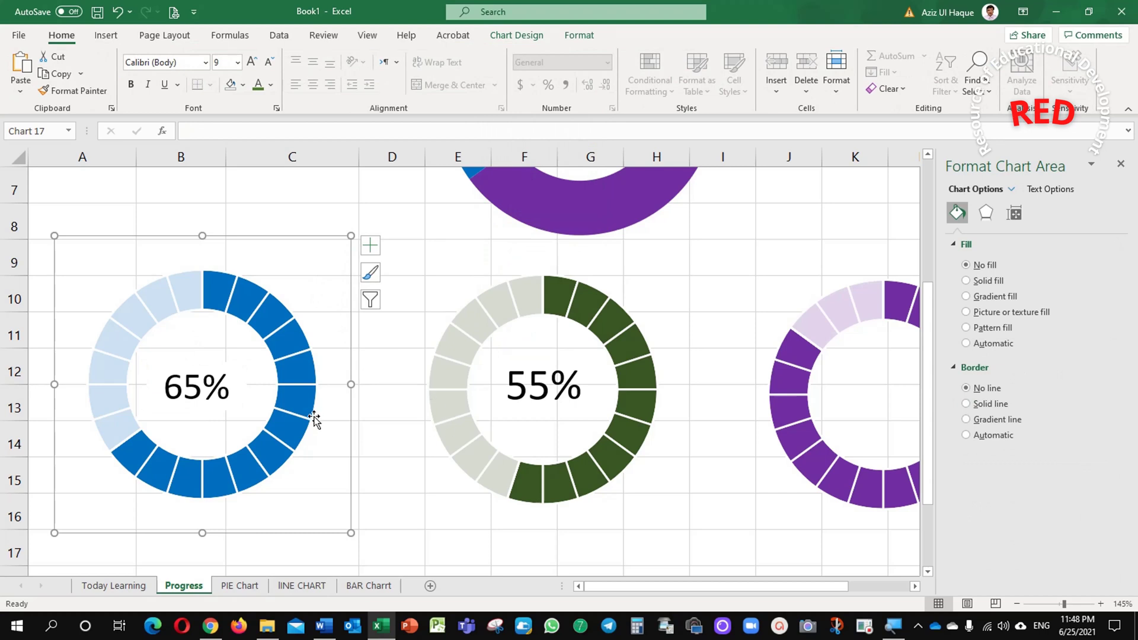
Zoom the worksheet out to 130% and look over the three segmented doughnut charts and the data table.
left_click(876, 587)
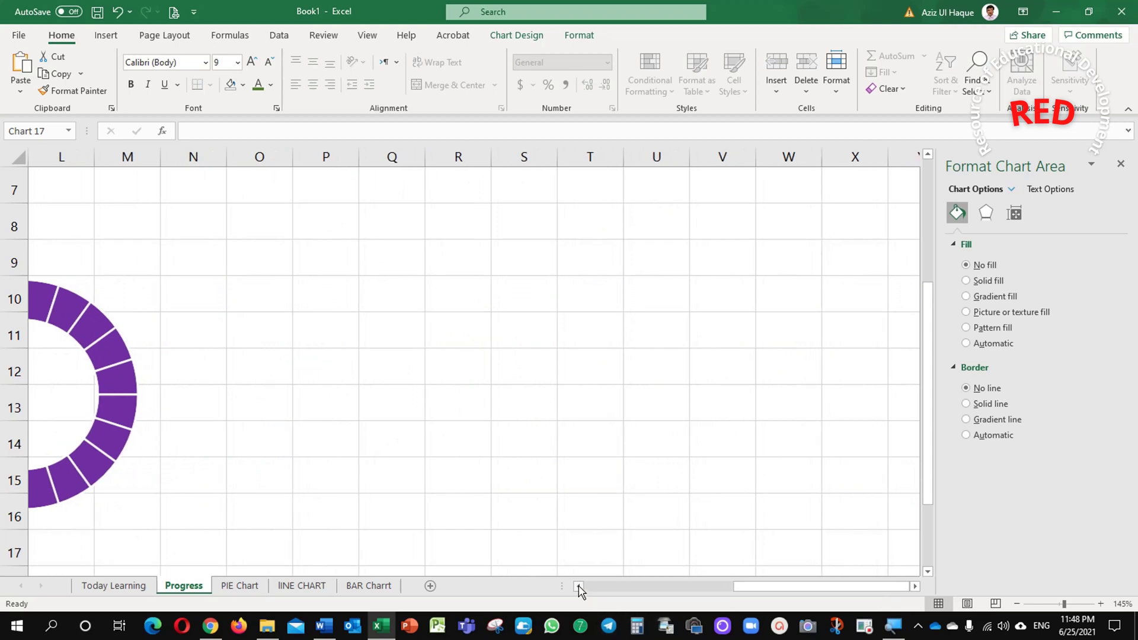
left_click(578, 587)
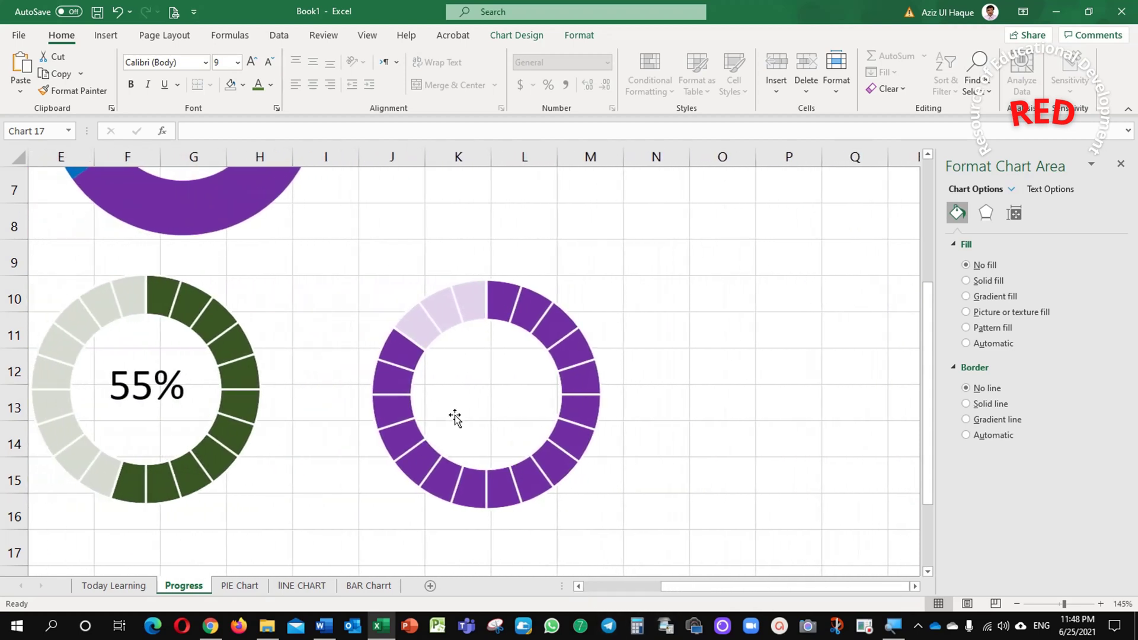
left_click(480, 393)
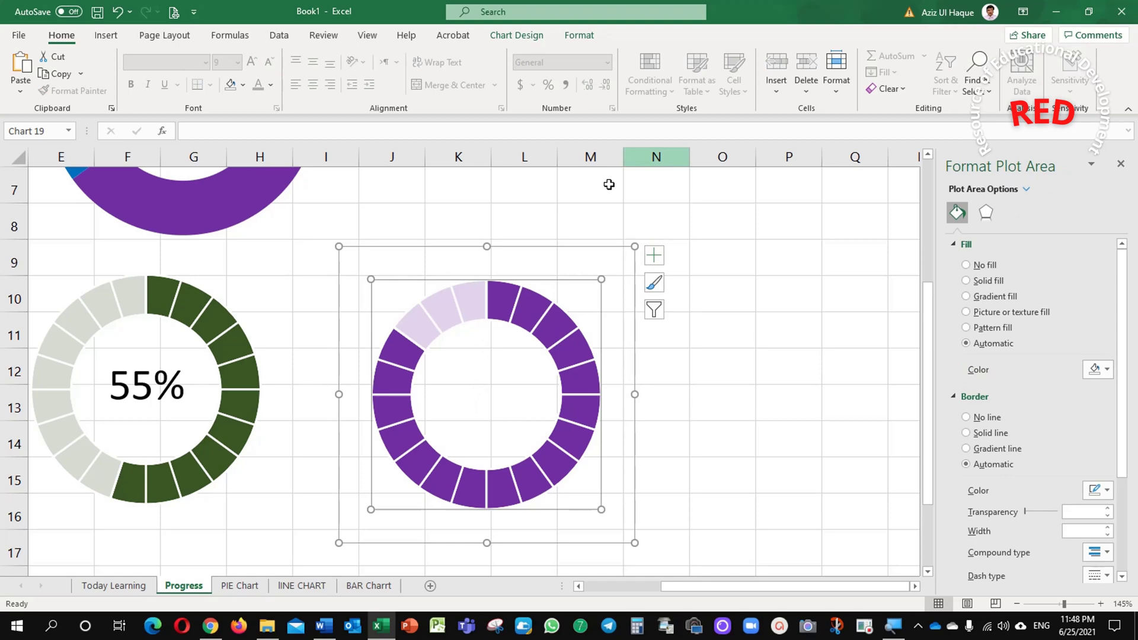
left_click(107, 36)
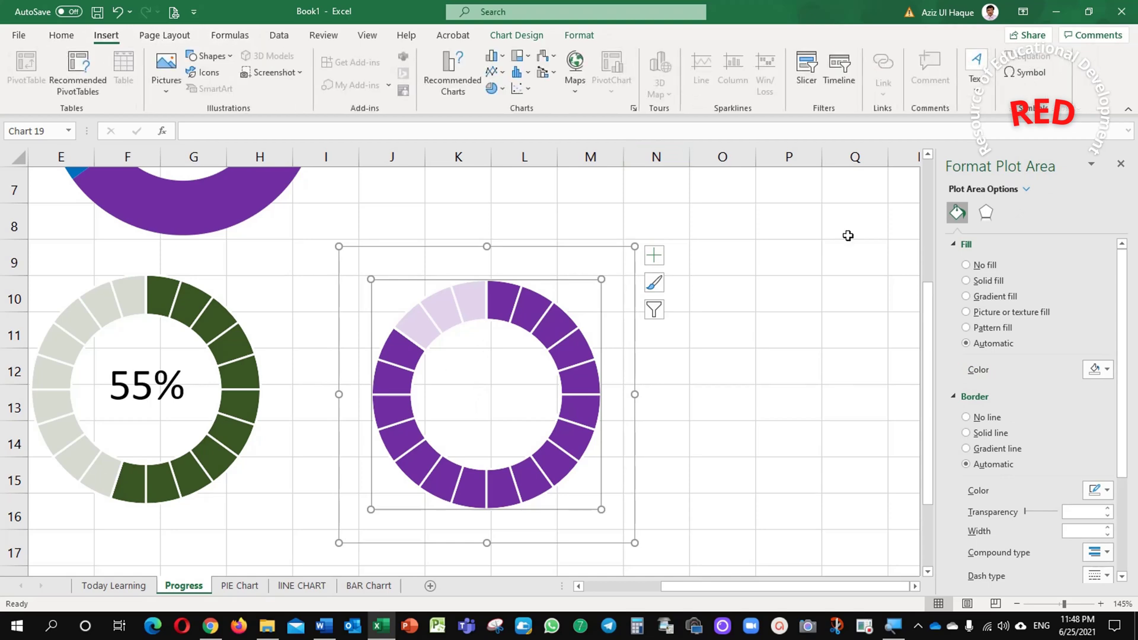
left_click_drag(686, 586, 605, 592)
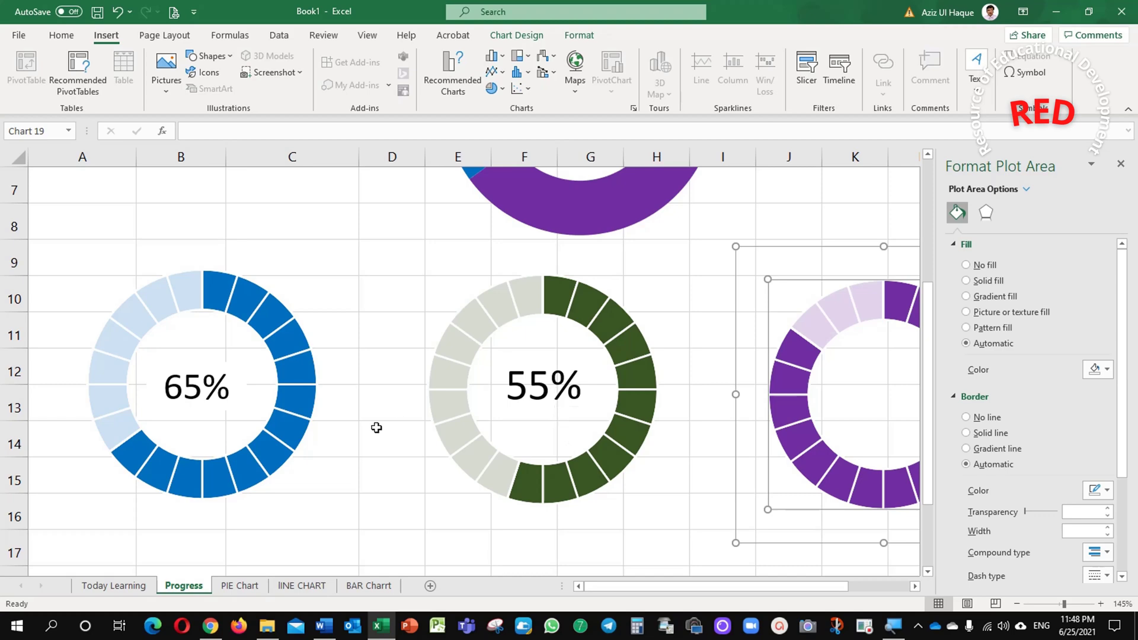
scroll(325, 418, "up", 2)
scroll(325, 417, "down", 2)
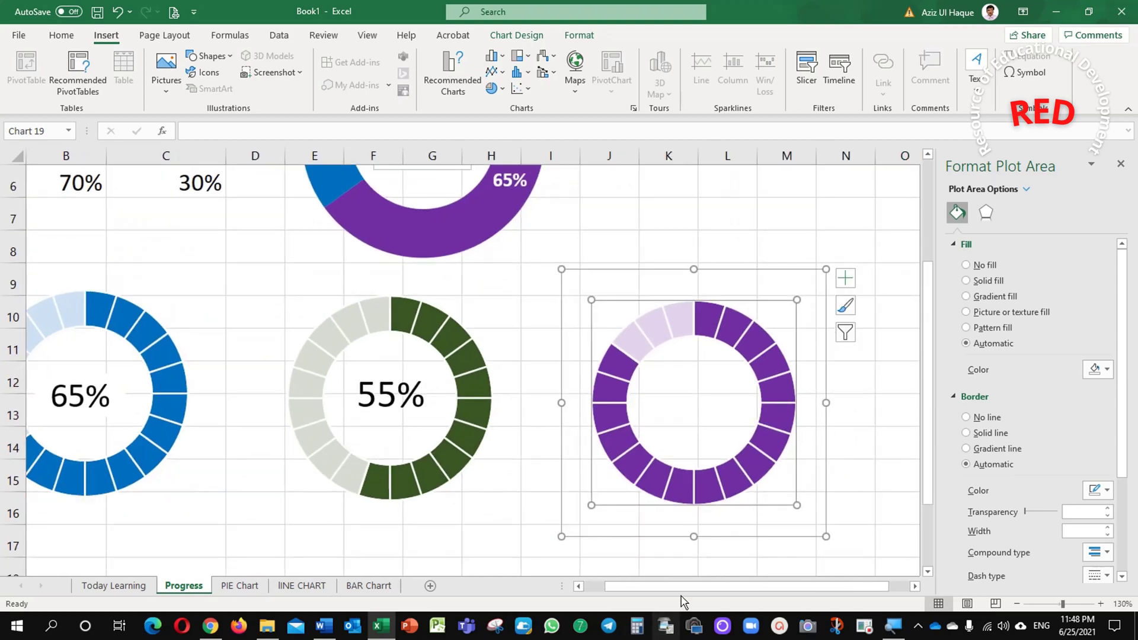
left_click_drag(684, 586, 584, 585)
left_click(279, 528)
left_click(272, 541)
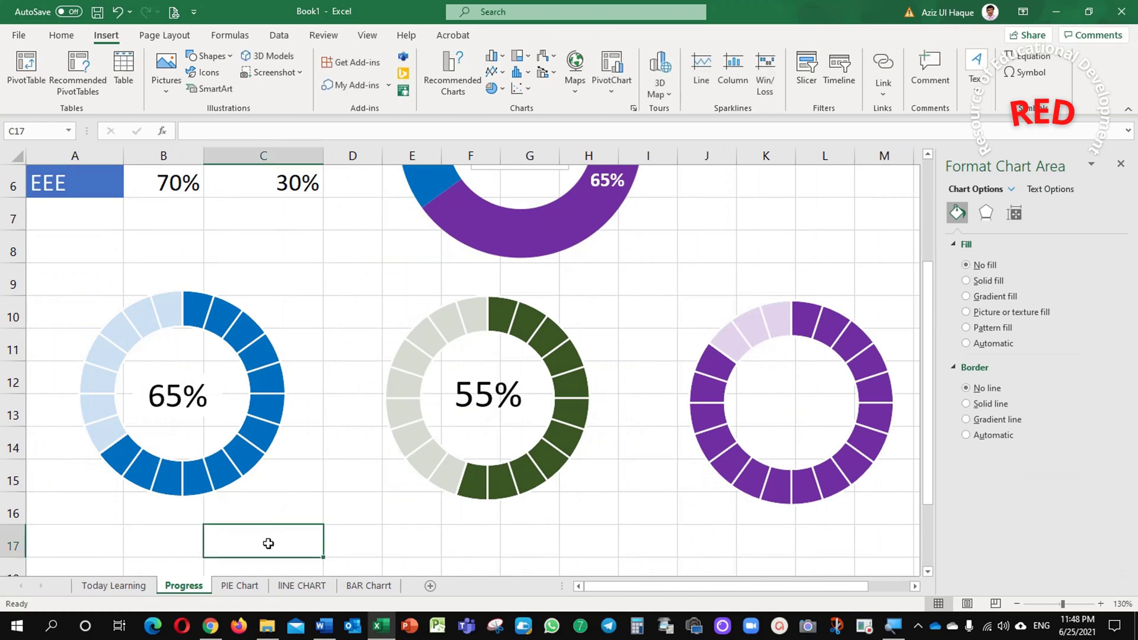
scroll(261, 552, "up", 2)
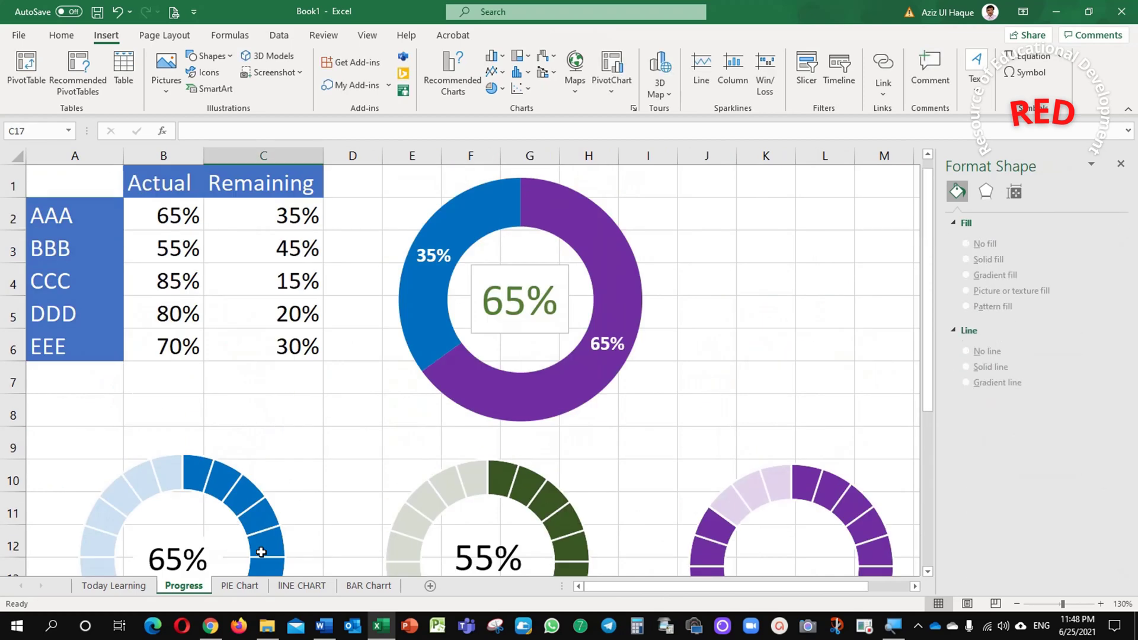
Change the Actual percentages in the data table to 60% for AAA and 75% for BBB.
left_click(190, 221)
scroll(224, 307, "down", 1, "ctrl")
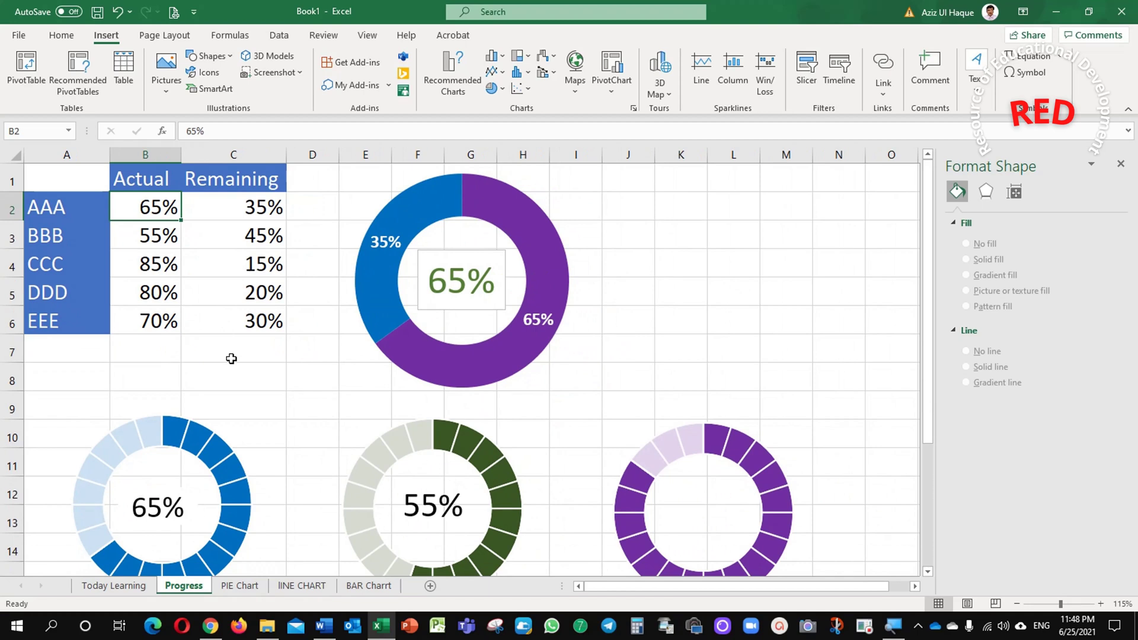
type("60")
key("Return")
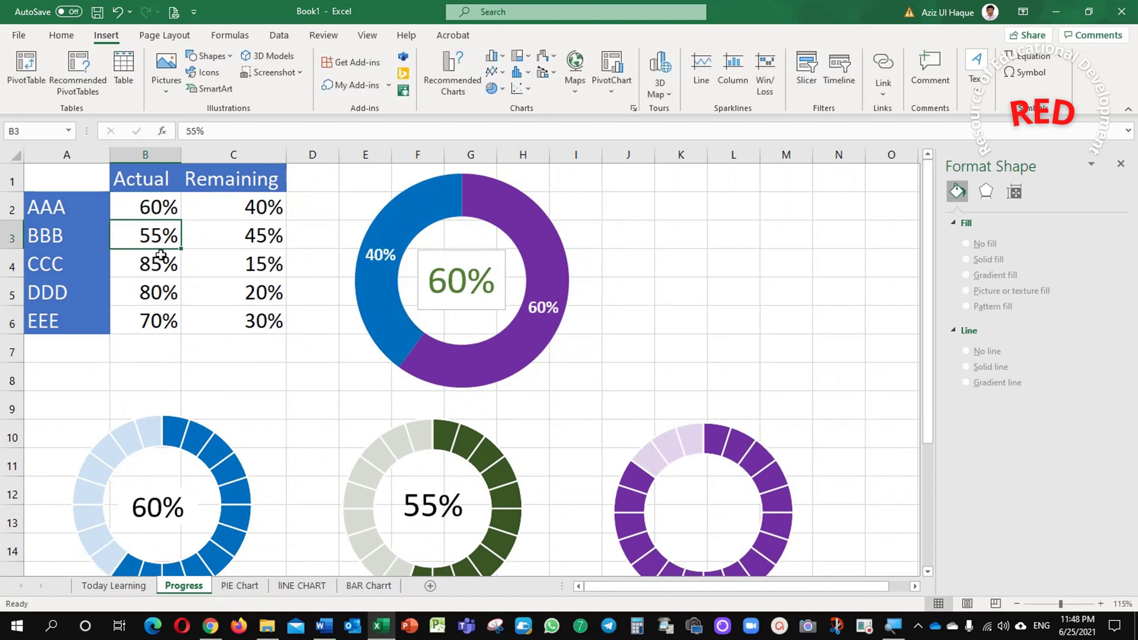
type("75")
key("Return")
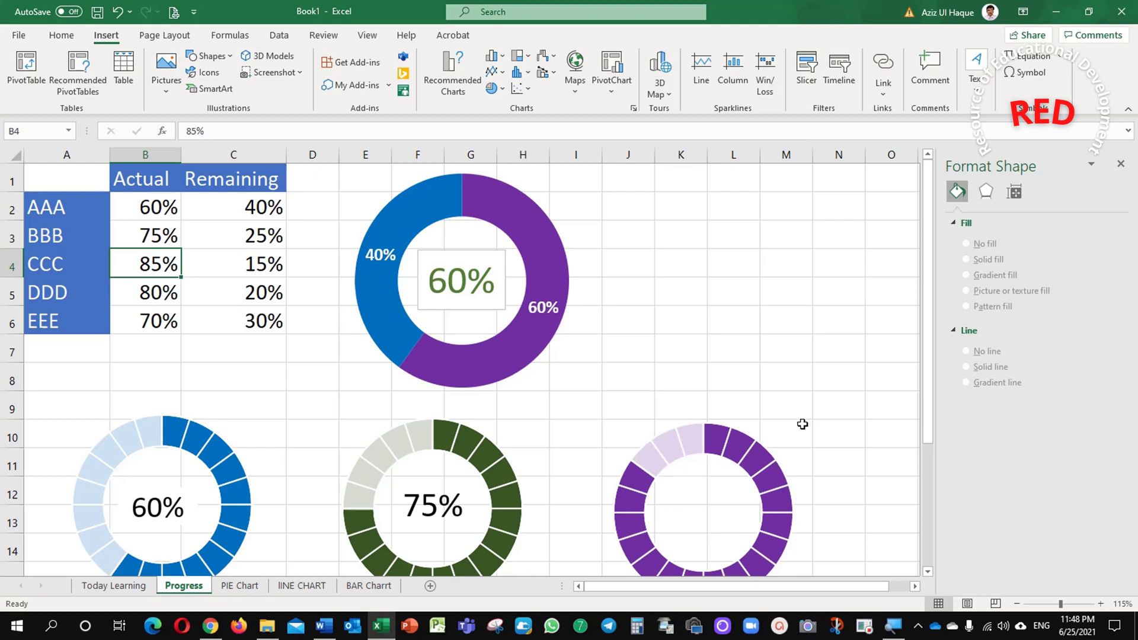
Set the angle of first slice to 339° for the CCC progress series in the purple doughnut chart.
left_click(720, 452)
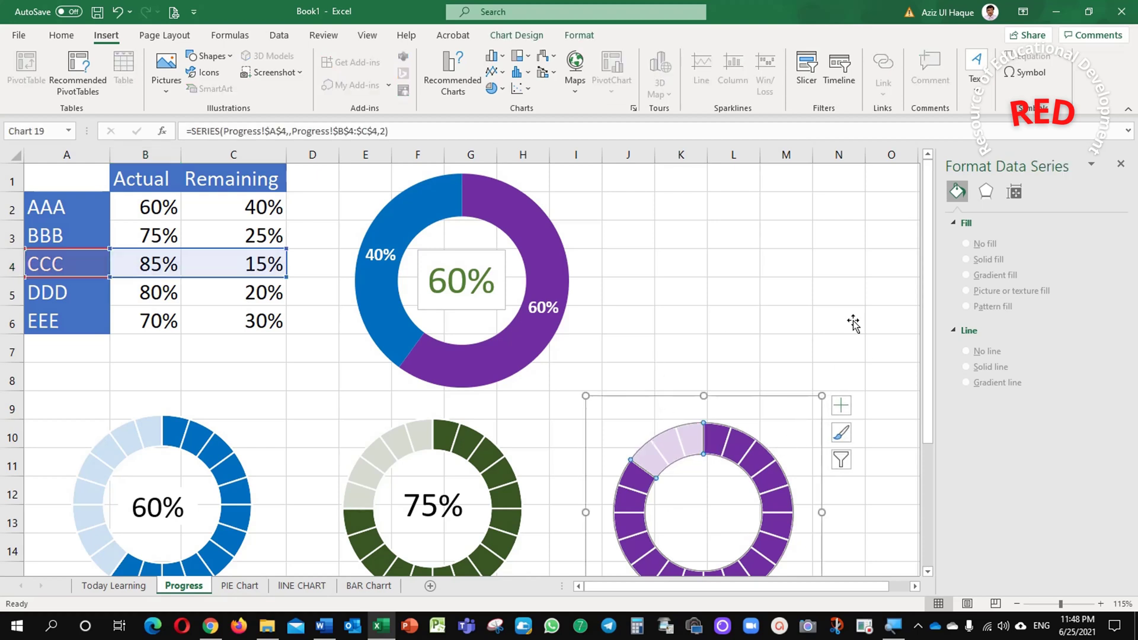
left_click(1002, 217)
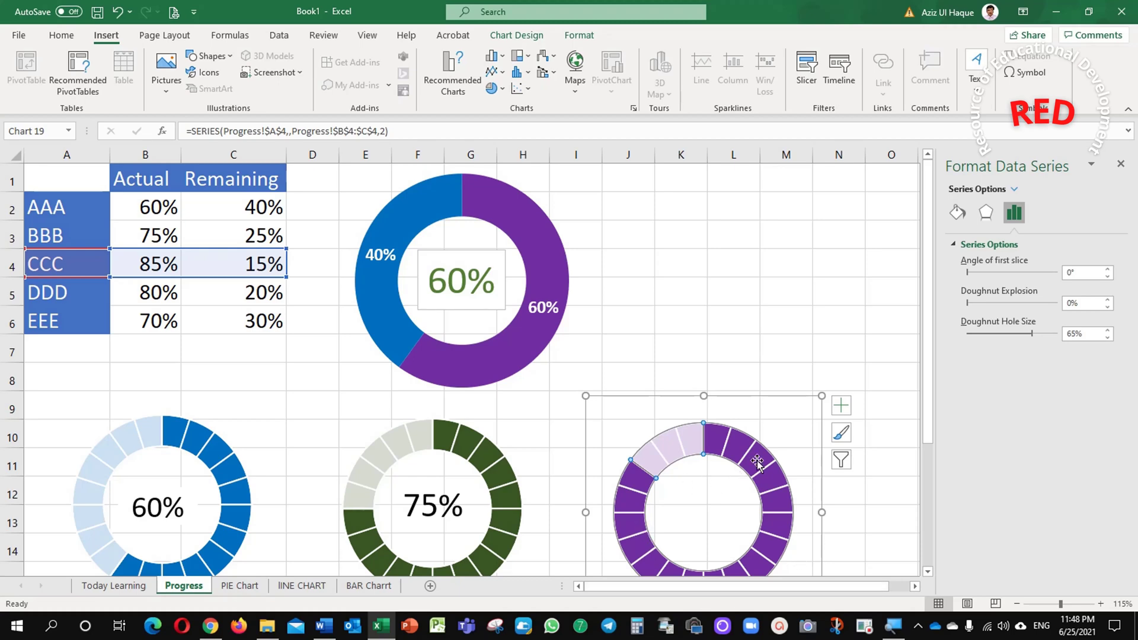
scroll(724, 516, "down", 1)
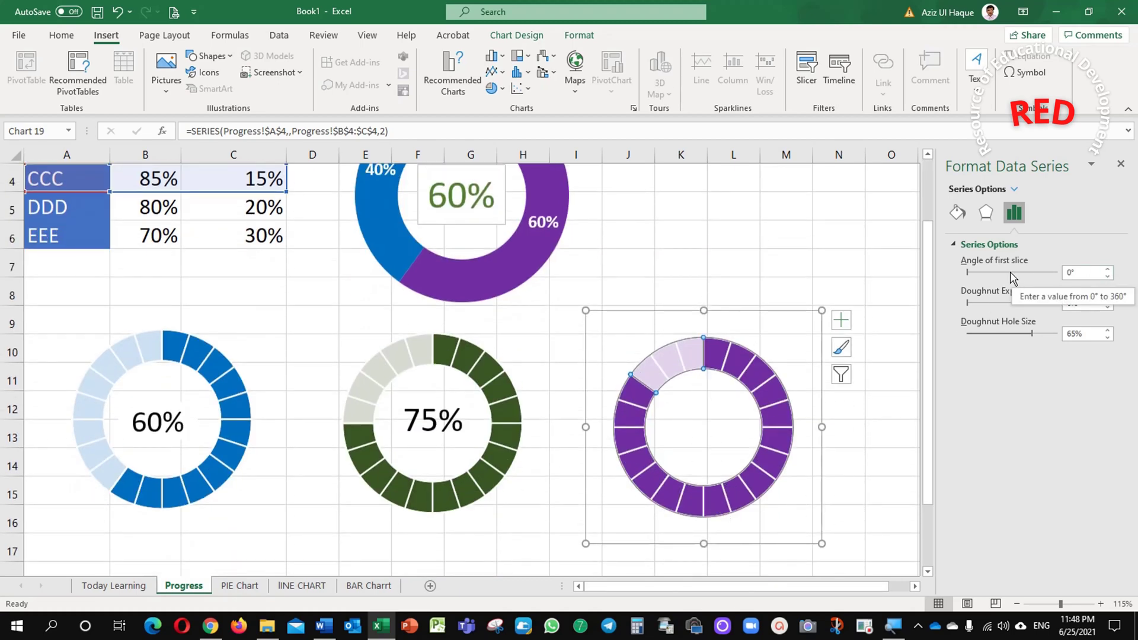
left_click(1106, 270)
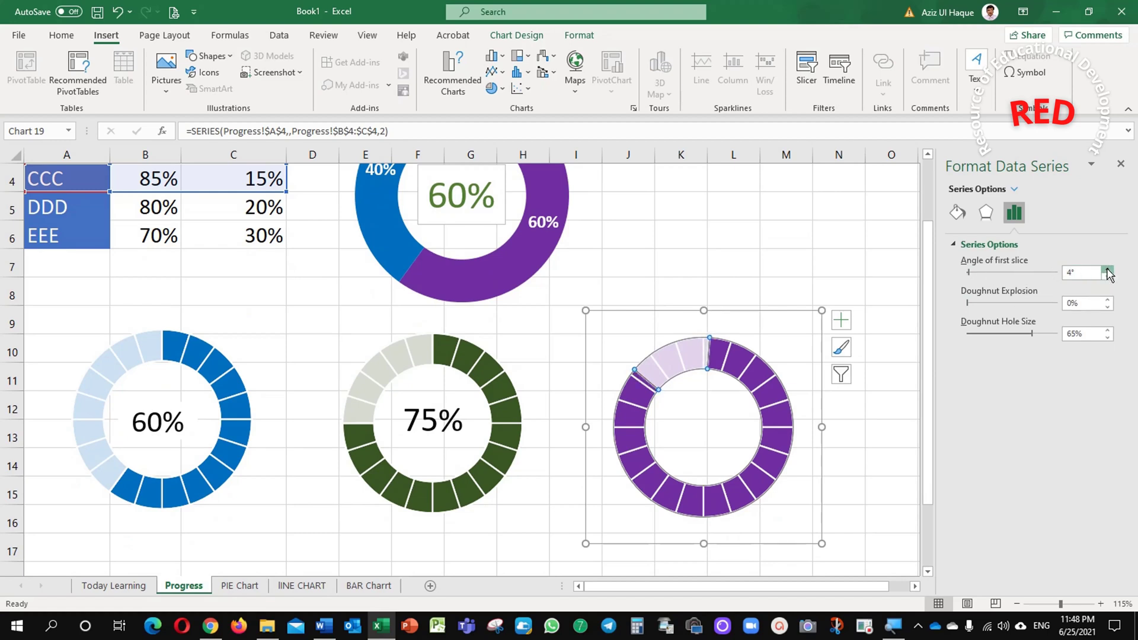
left_click_drag(1107, 270, 1107, 269)
Raise the doughnut explosion of the purple chart's CCC series to 11%.
left_click(1107, 300)
left_click(1107, 299)
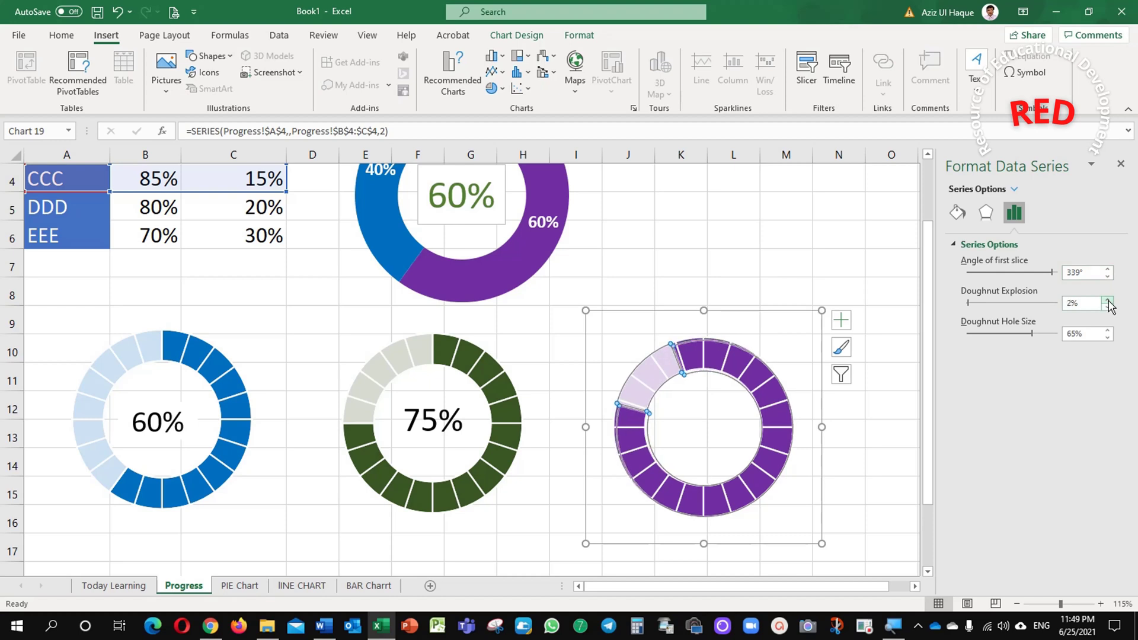
left_click(1107, 300)
left_click(1107, 300)
left_click(1106, 300)
left_click(1107, 300)
left_click(1106, 300)
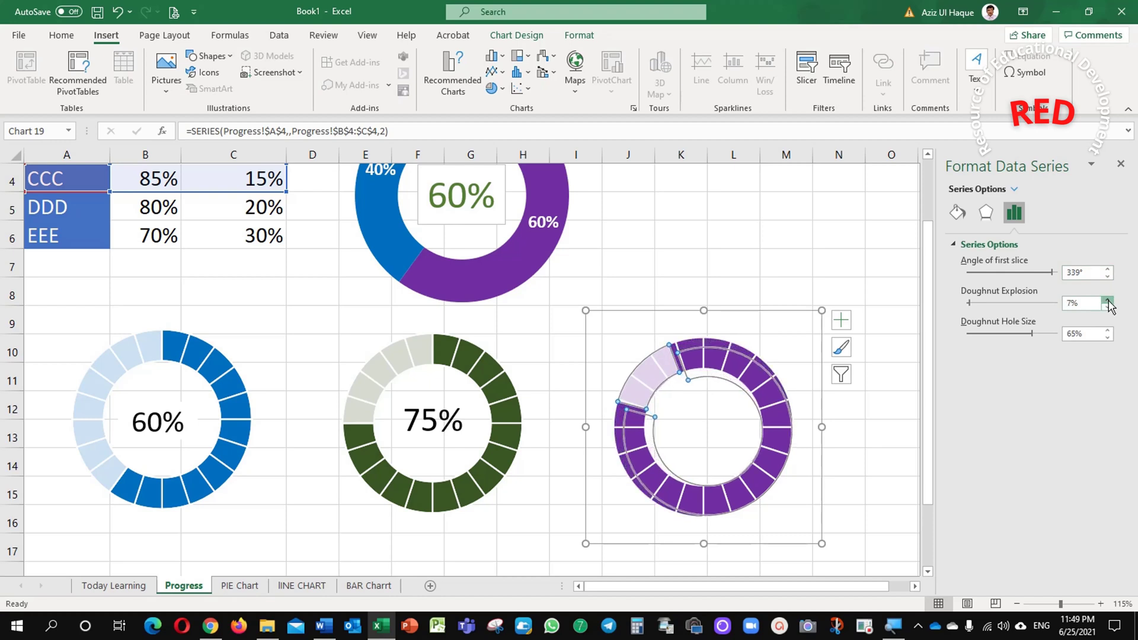
left_click(1107, 300)
left_click(1107, 299)
left_click(1106, 300)
left_click(1107, 300)
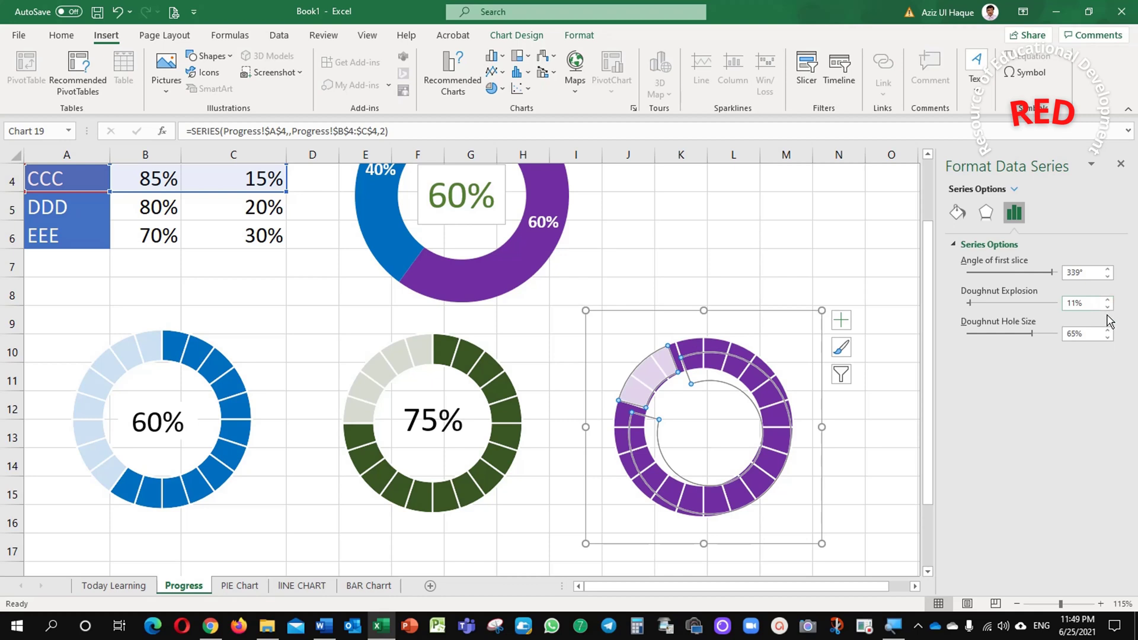
Reduce the doughnut explosion of the purple chart's CCC series to 5%.
left_click(1107, 306)
left_click(1107, 306)
left_click(1106, 306)
left_click(1107, 306)
left_click(1106, 307)
left_click(1107, 306)
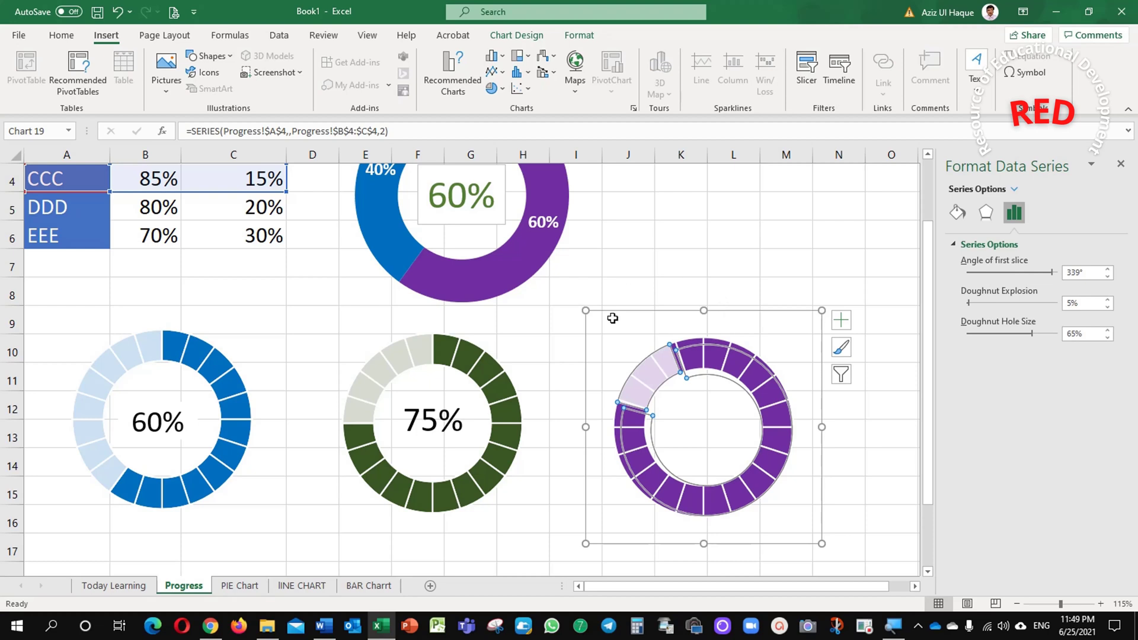
Show the fill and border settings of the purple chart's CCC series and look over the table and charts.
left_click(985, 213)
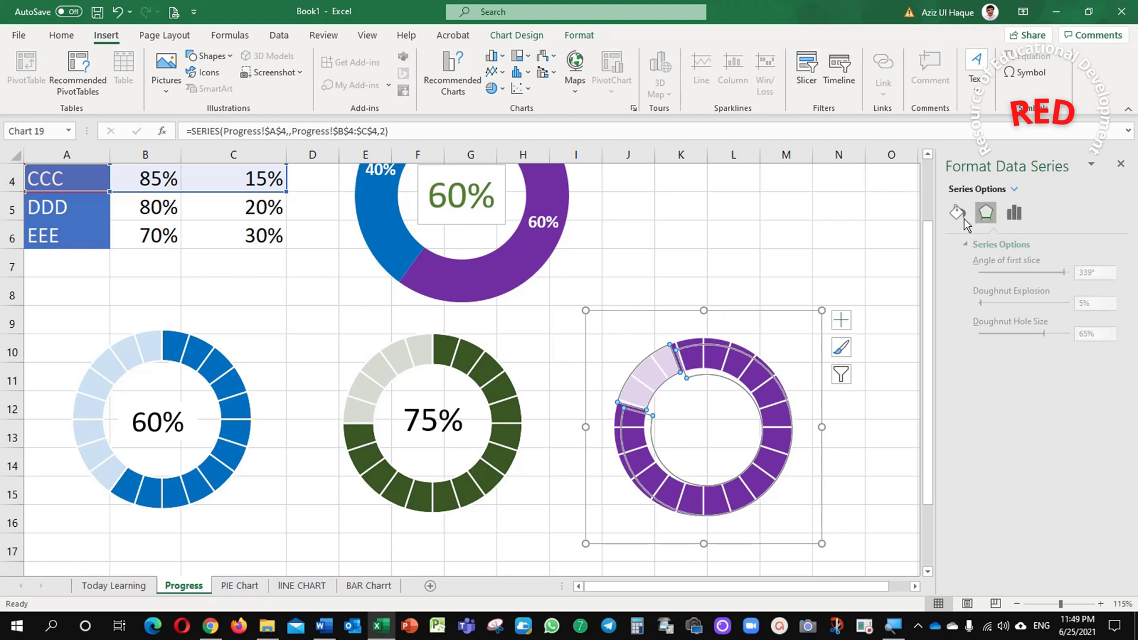
left_click(957, 212)
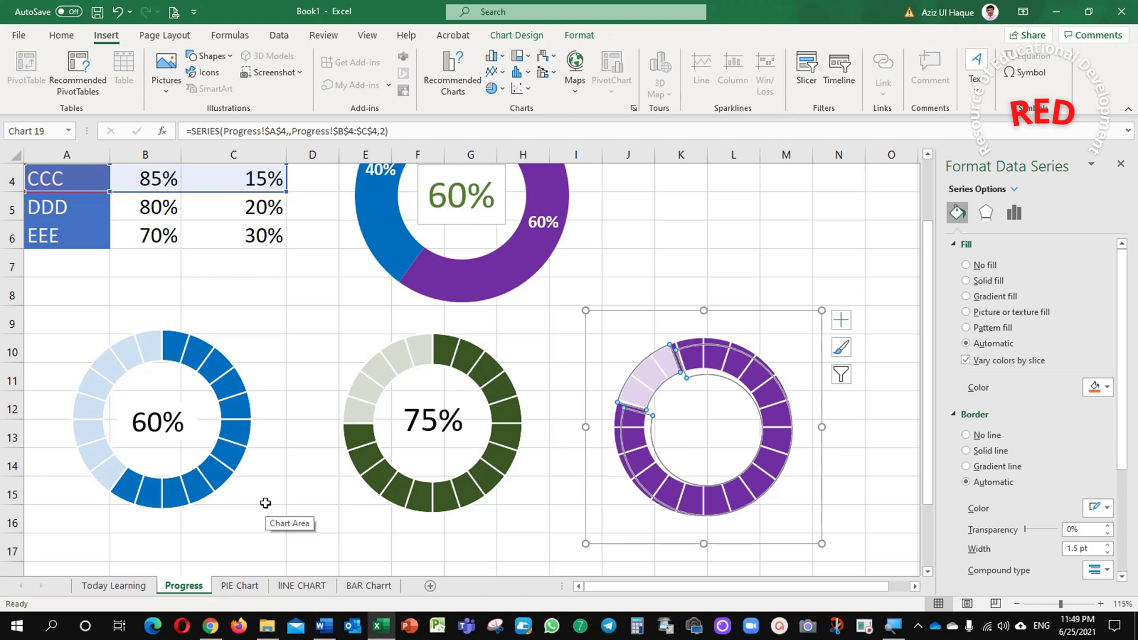
scroll(265, 502, "up", 1)
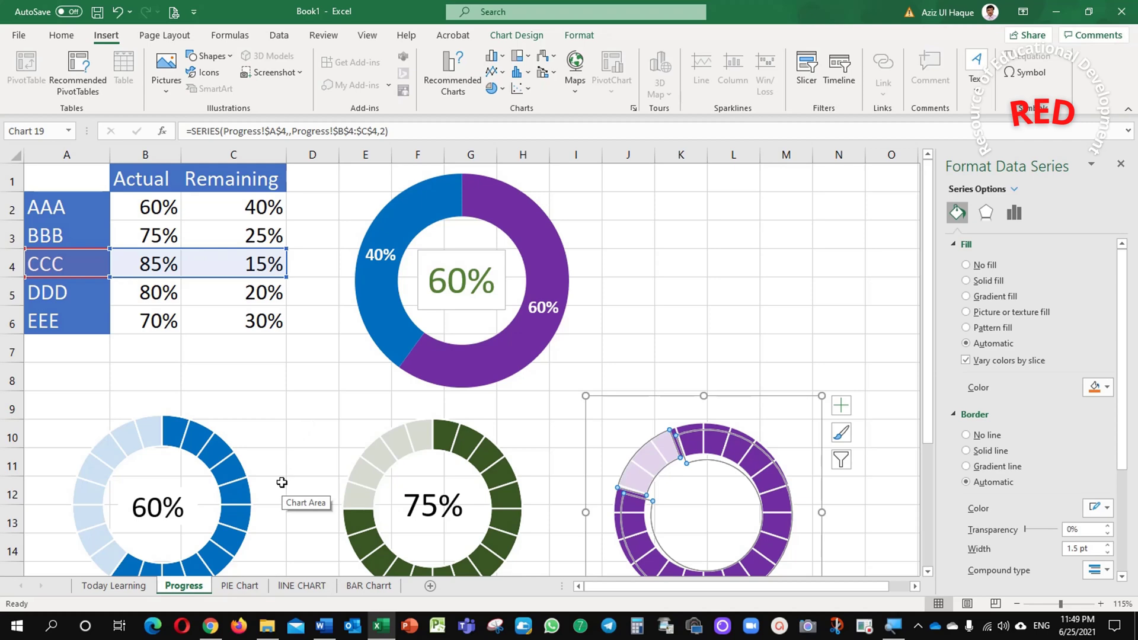
scroll(282, 482, "down", 1)
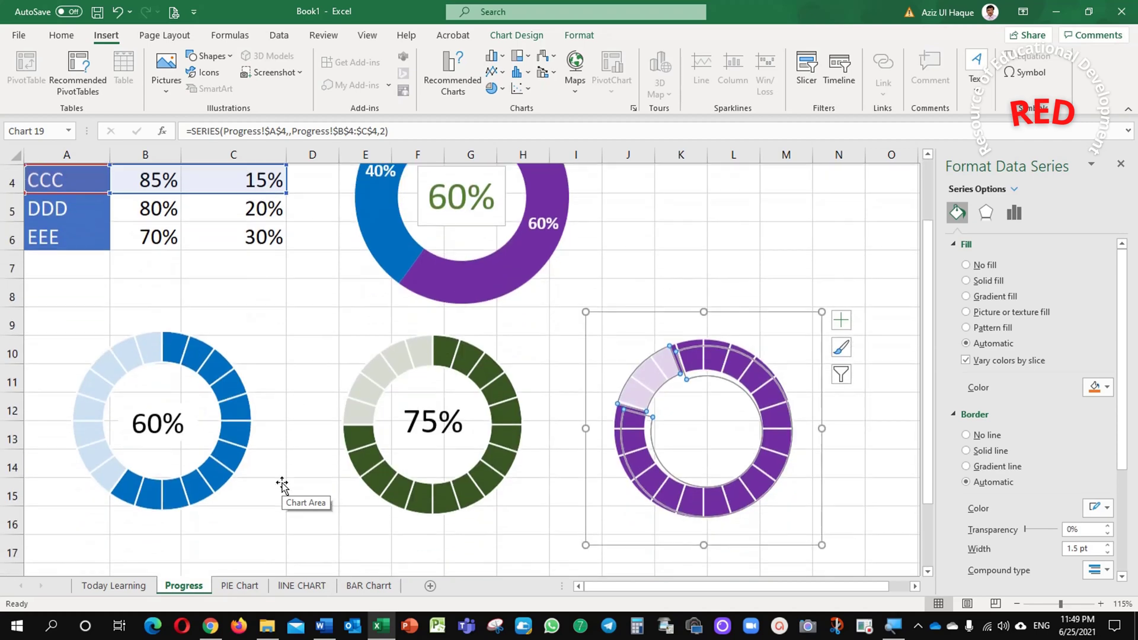